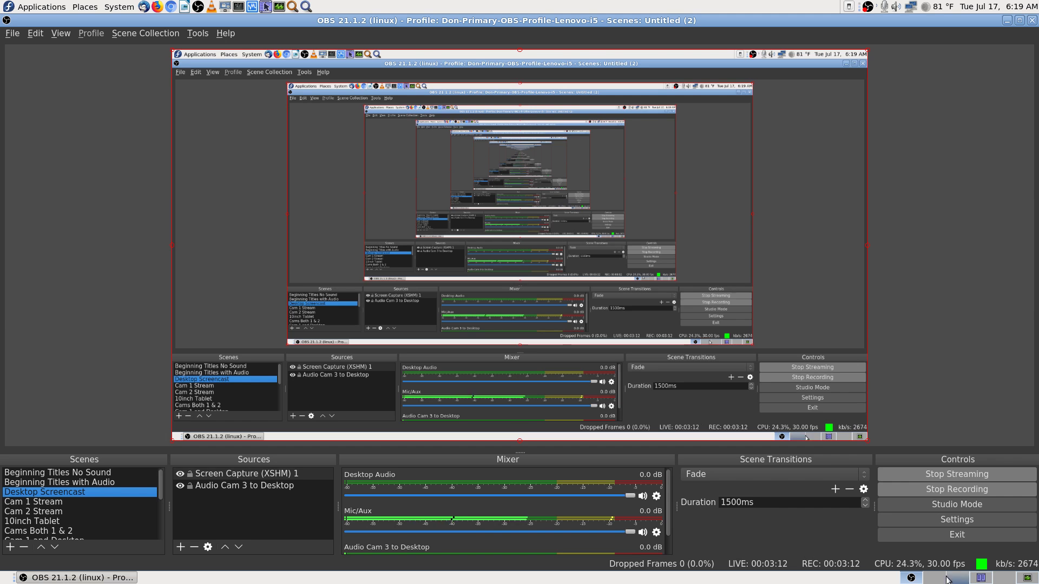
# Step: Switch to Krusader, open the home folder's .ssh directory in place of OBS-Studio-Streamed-Videos, and select fedora-23-ibm-server-id_rsa.pub
pyautogui.click(980, 579)
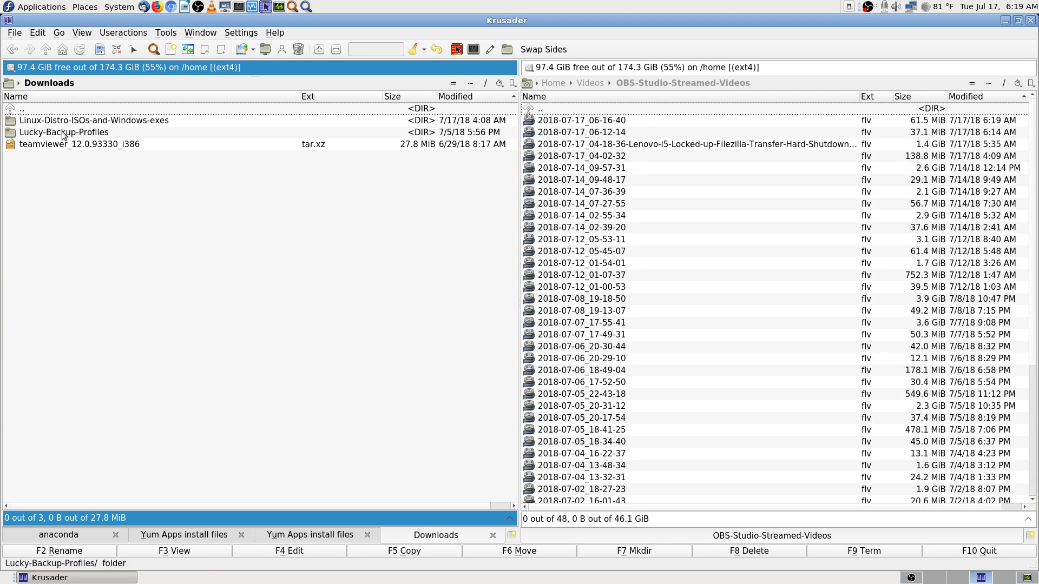
pyautogui.click(990, 85)
pyautogui.press('Down')
pyautogui.press('Return')
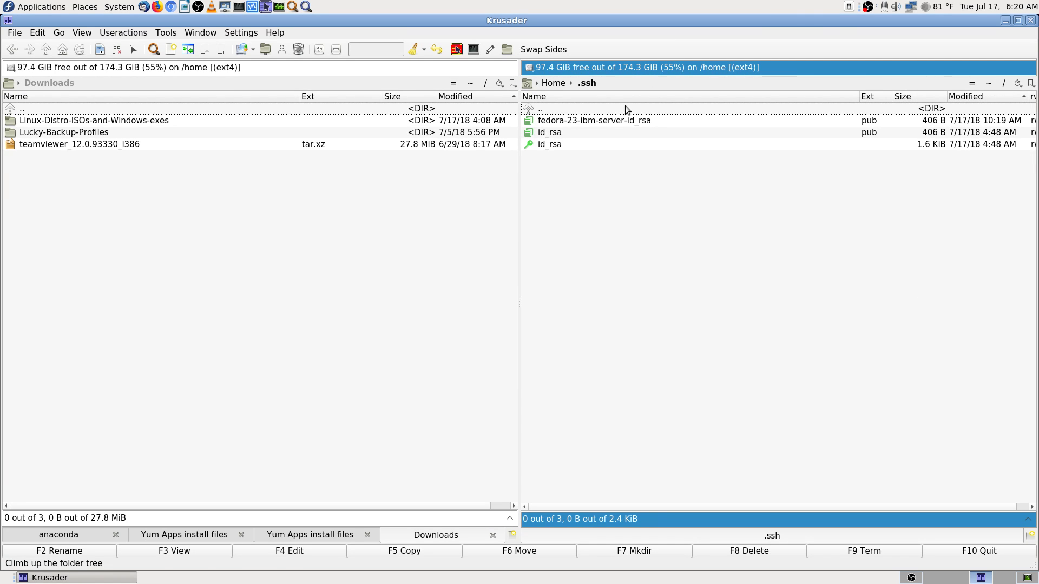
pyautogui.click(628, 120)
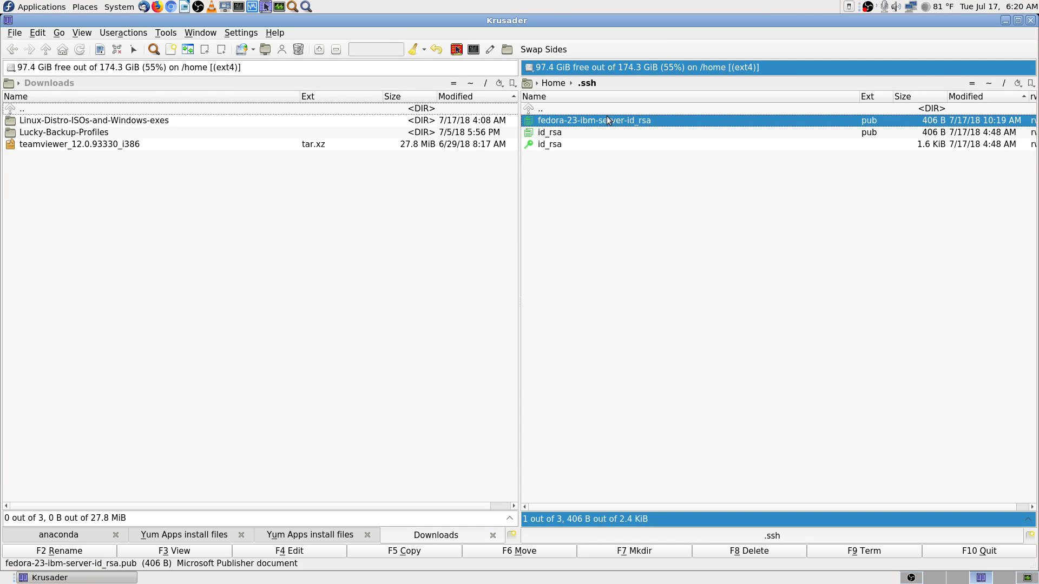
# Step: Return from .ssh to the home folder and open Videos/OBS-Studio-Streamed-Videos in the same panel
pyautogui.click(662, 111)
pyautogui.doubleClick(662, 110)
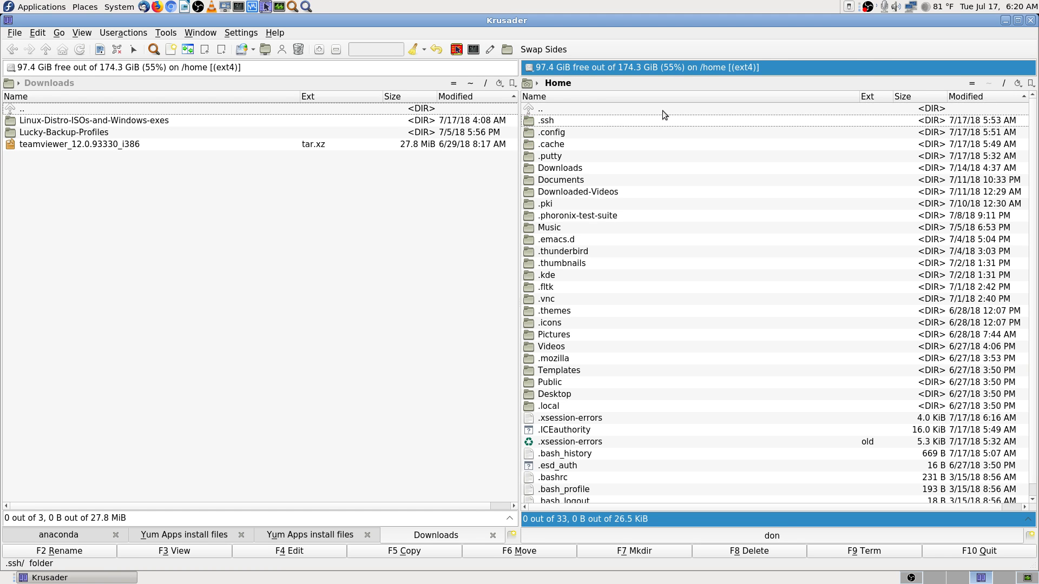
pyautogui.write('vi')
pyautogui.press('Return')
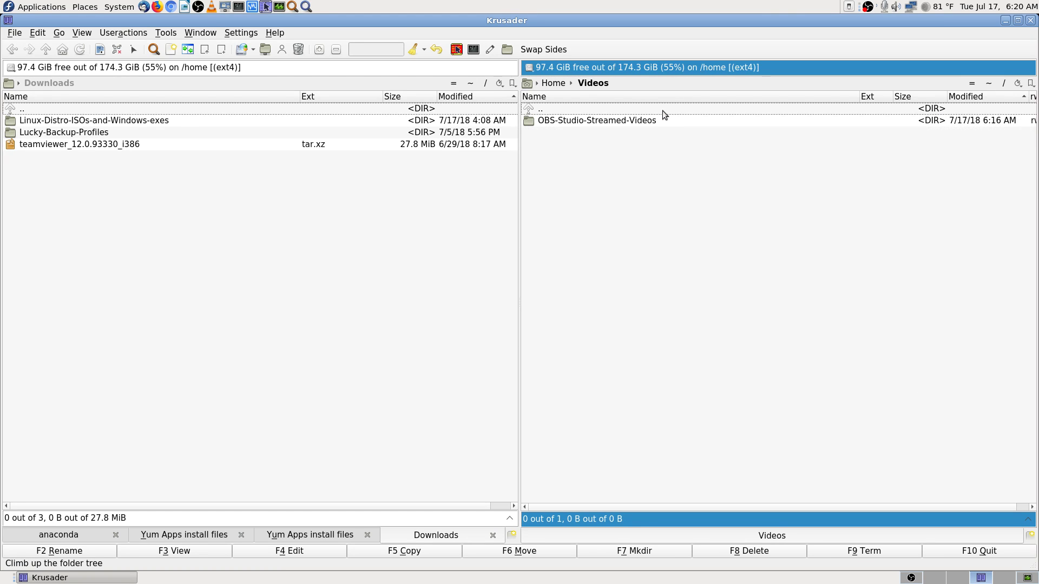
pyautogui.click(648, 122)
pyautogui.doubleClick(648, 124)
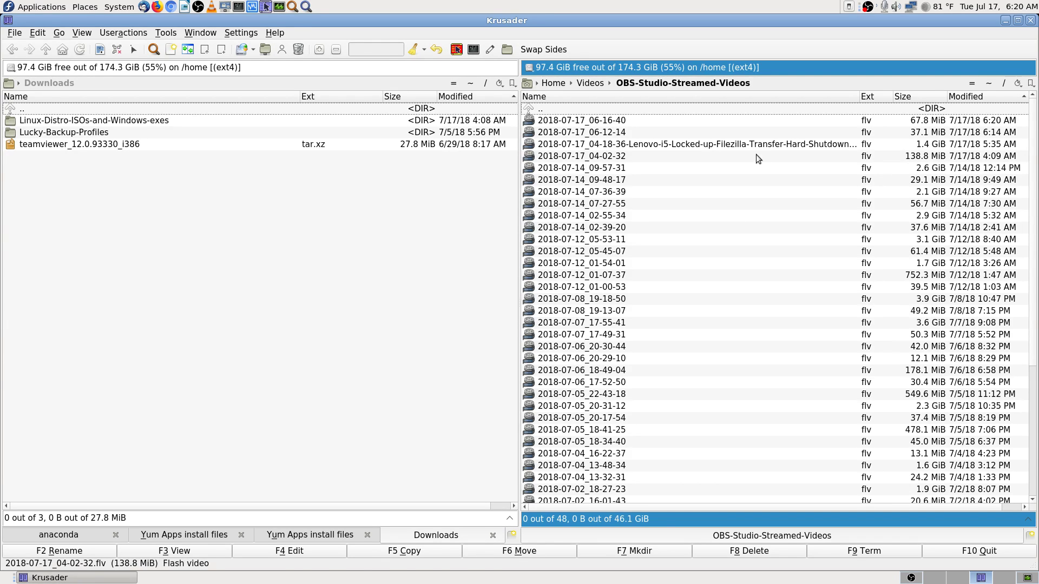
# Step: Examine the file details of the 2018-07-17_04-18-36 Lenovo-i5 lock-up recording, then clear the selection
pyautogui.click(726, 146)
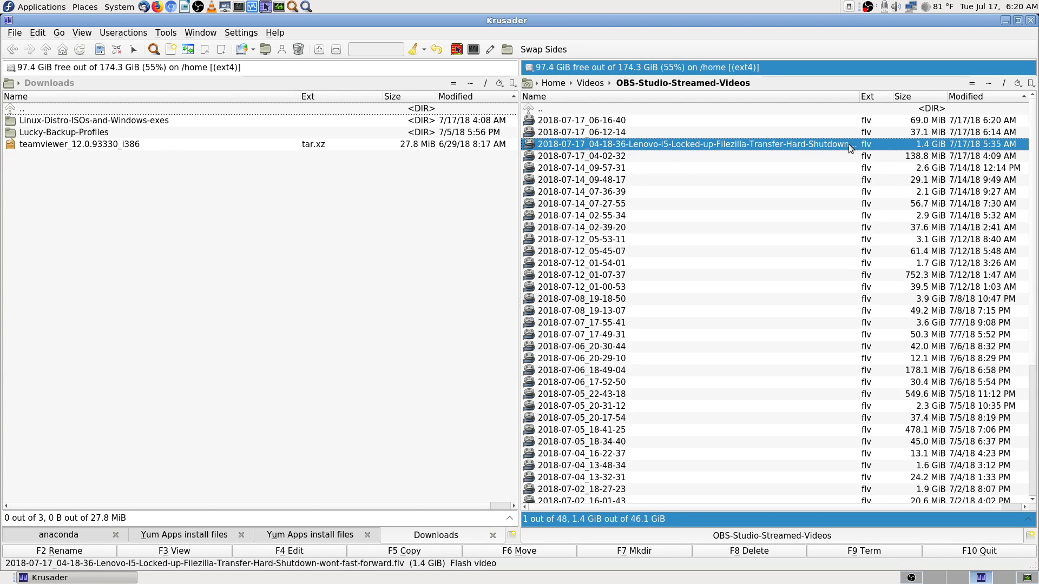
pyautogui.moveTo(704, 153)
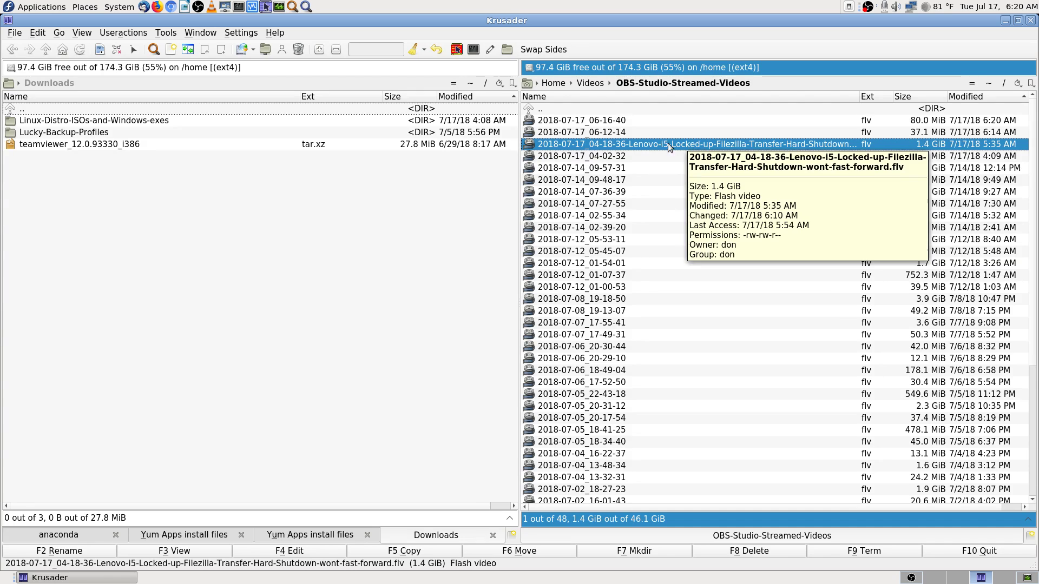
pyautogui.click(229, 235)
pyautogui.click(646, 108)
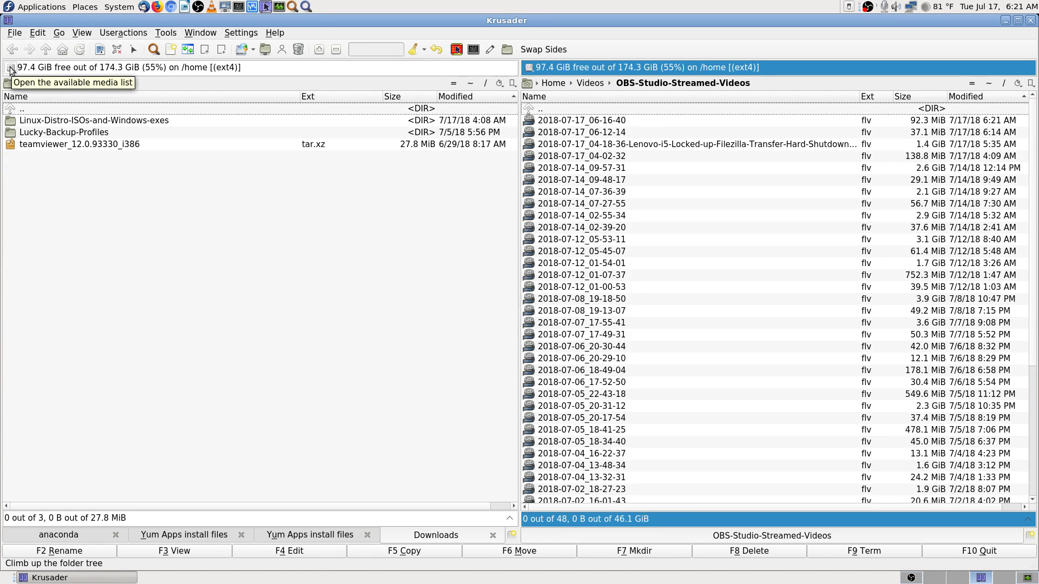
# Step: Compare the drives on the desktop with the available media list of the OBS-Studio-Streamed-Videos panel in Krusader
pyautogui.click(934, 579)
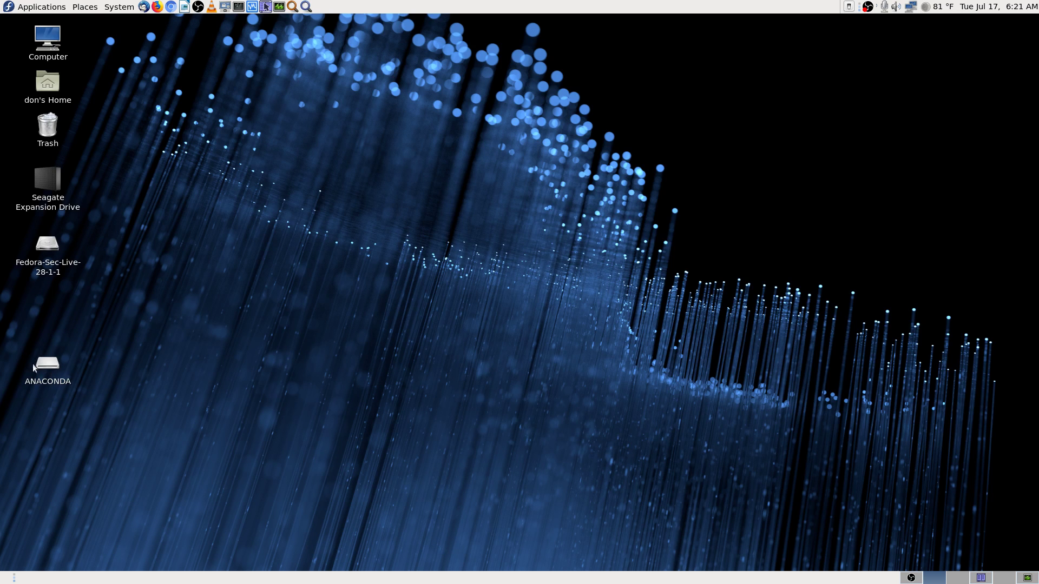
pyautogui.click(984, 581)
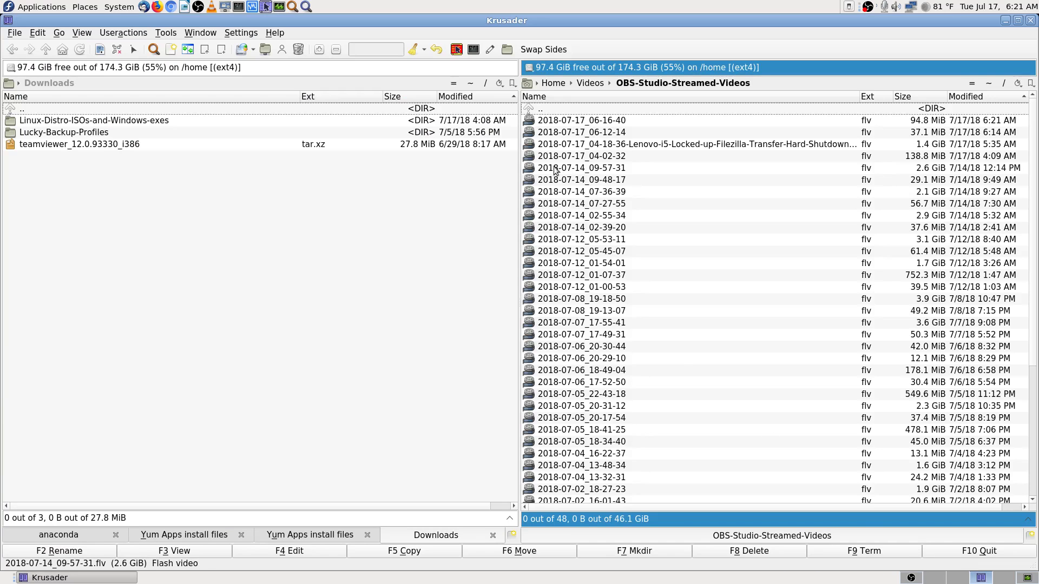
pyautogui.click(936, 579)
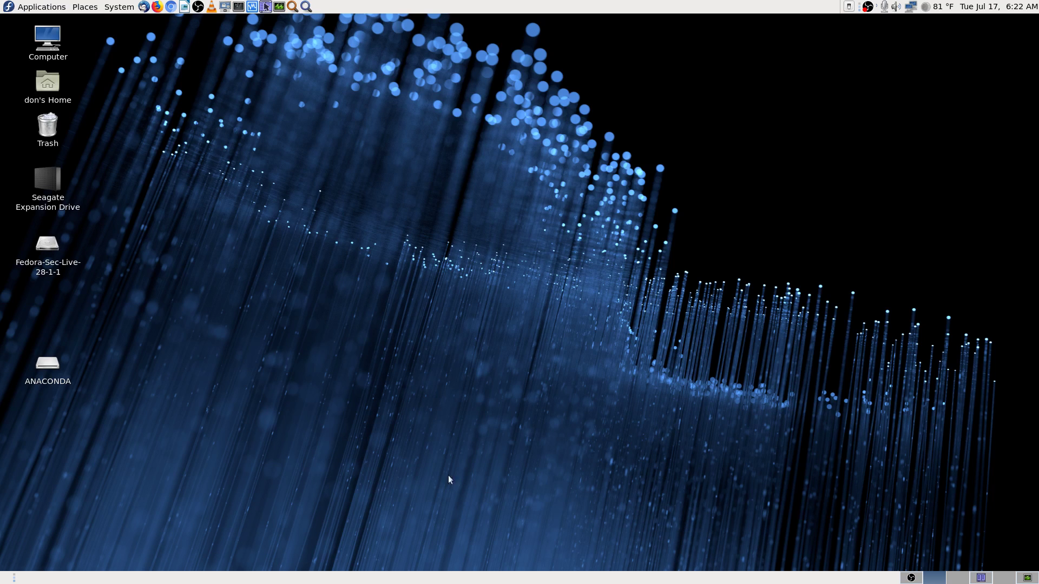
pyautogui.hotkey('ctrl', 'alt', 'Right')
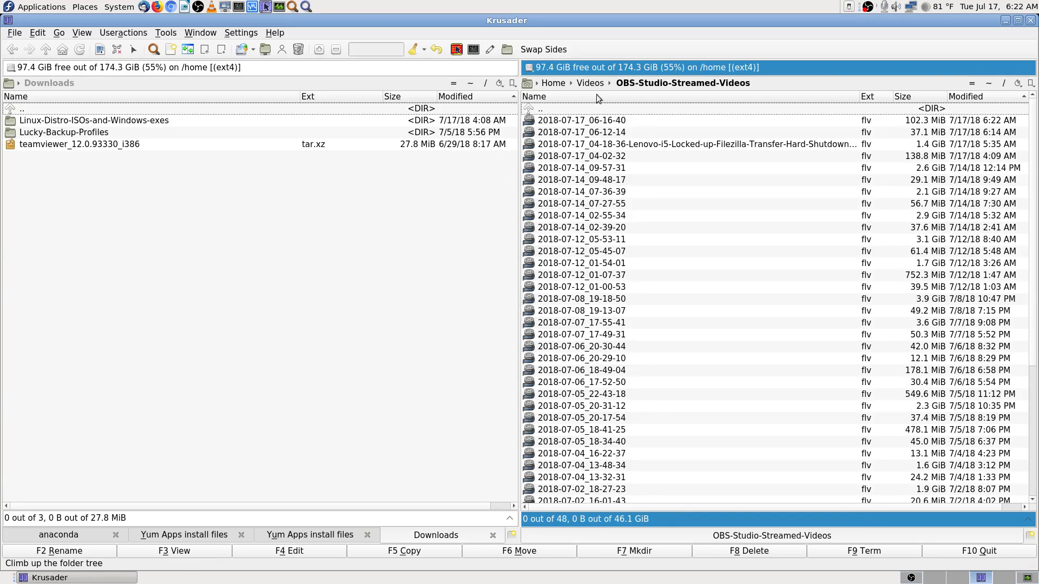
pyautogui.click(531, 68)
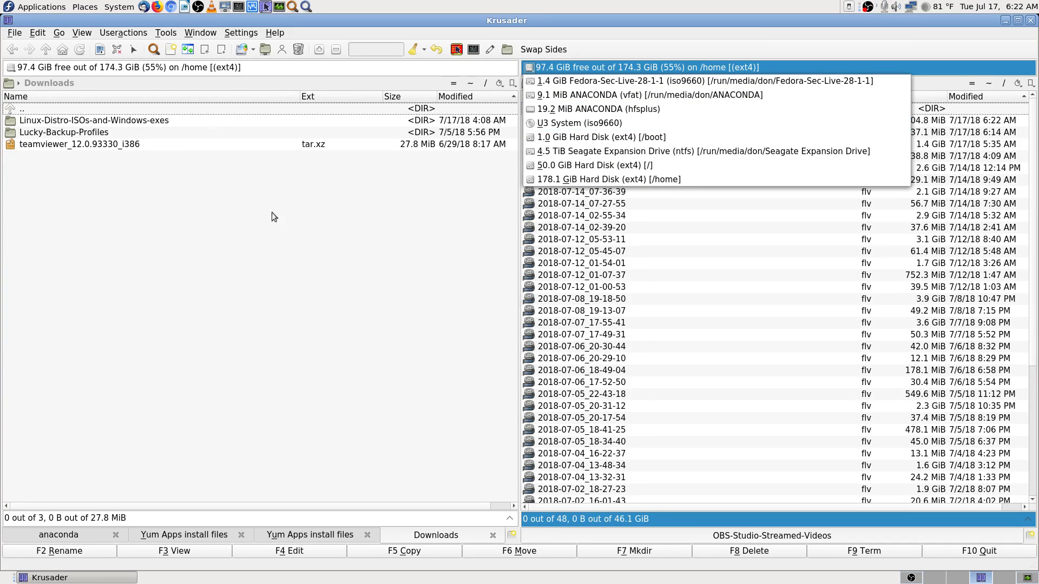
pyautogui.click(206, 254)
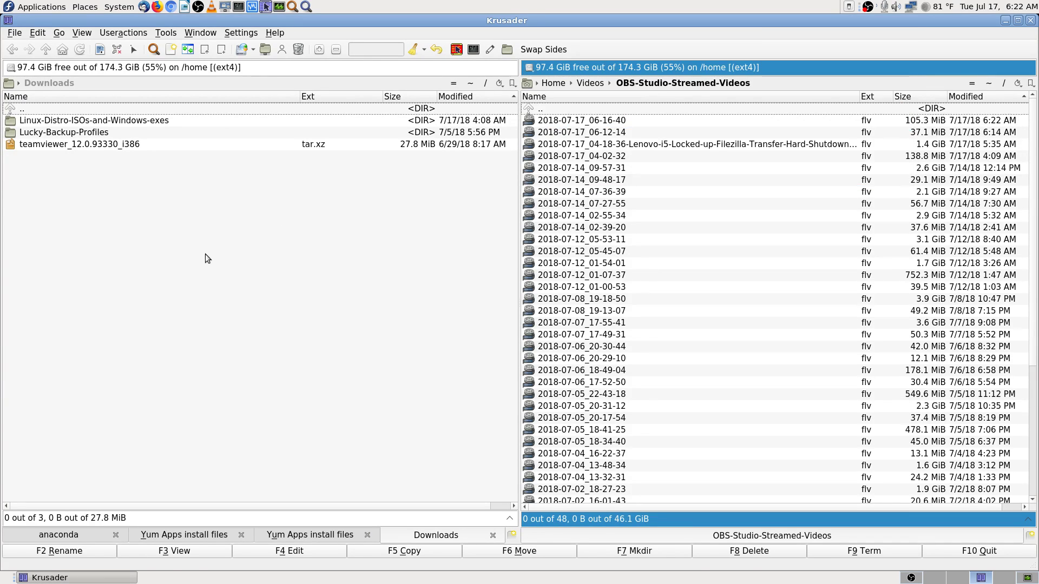
# Step: Switch to the empty desktop workspace and unmount the ANACONDA volume
pyautogui.click(935, 579)
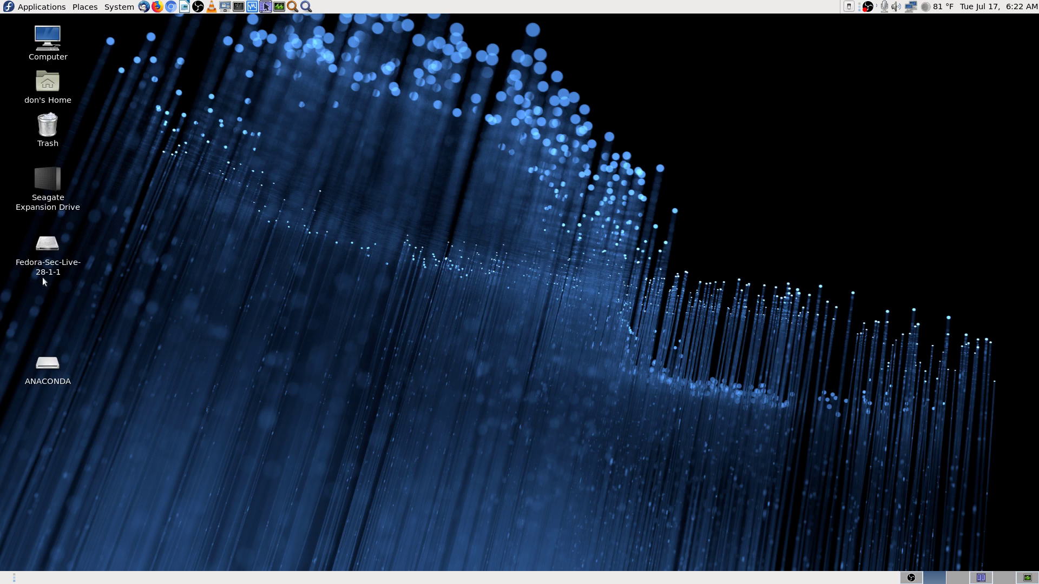
pyautogui.rightClick(50, 364)
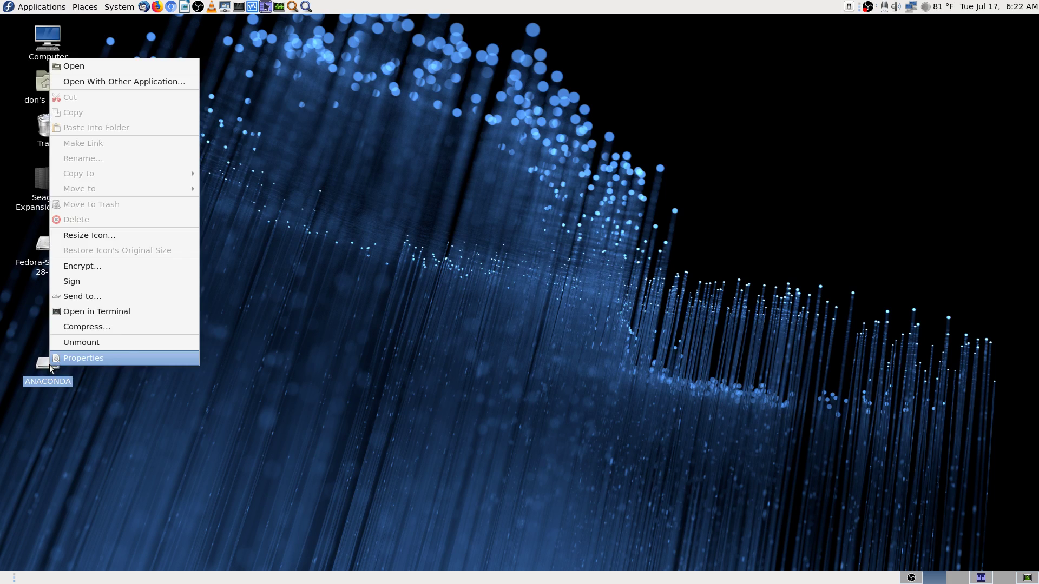
pyautogui.click(118, 342)
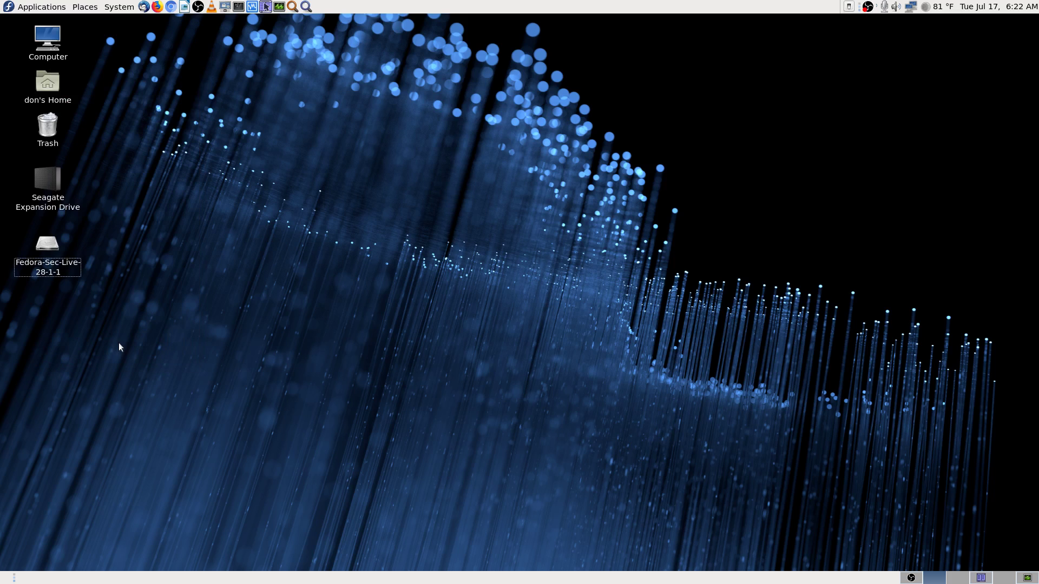
# Step: Safely remove the Fedora-Sec-Live-28-1-1 drive from the desktop
pyautogui.rightClick(60, 267)
pyautogui.click(465, 338)
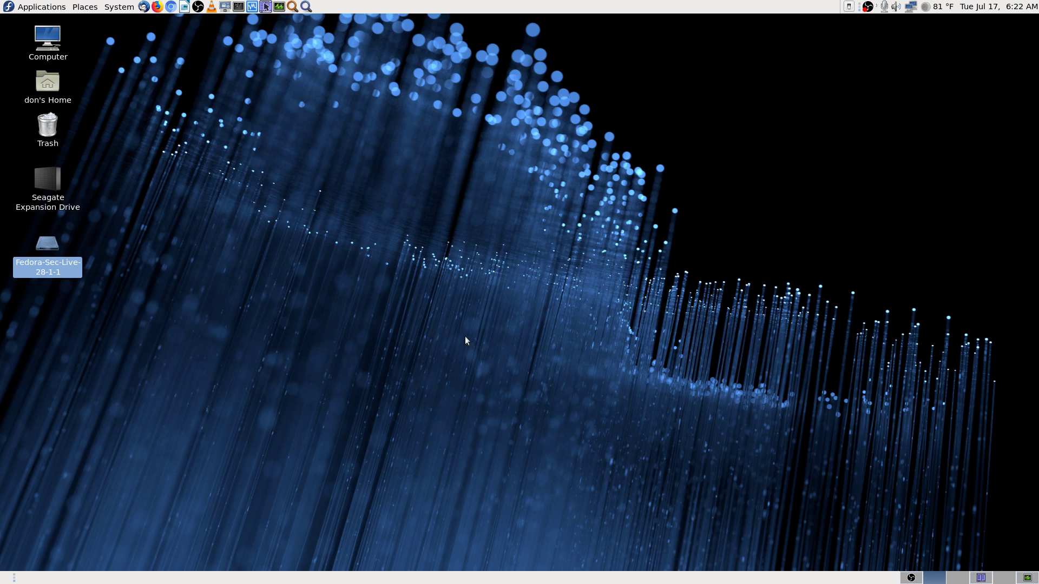
pyautogui.rightClick(54, 270)
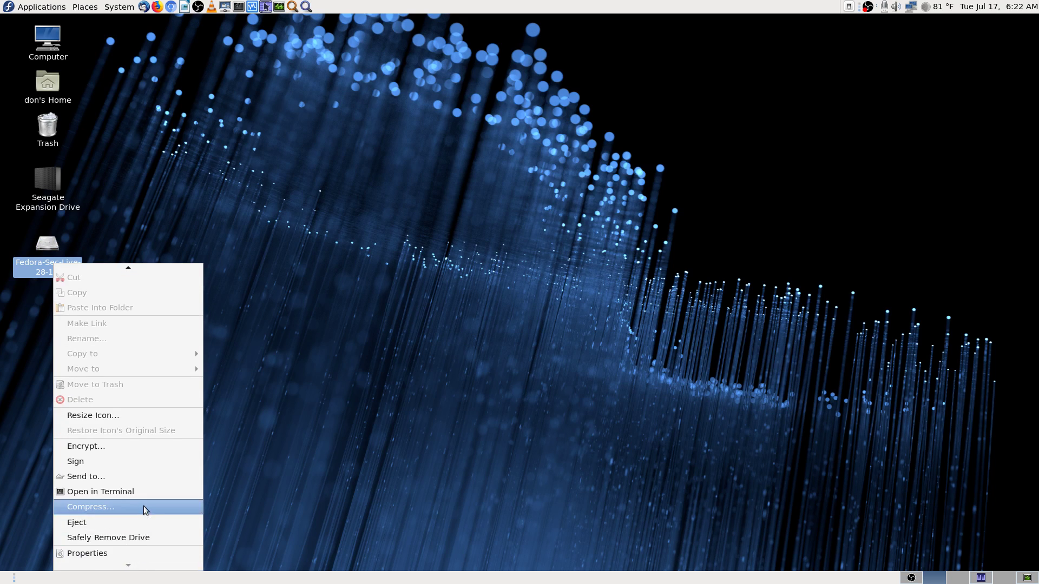
pyautogui.click(163, 538)
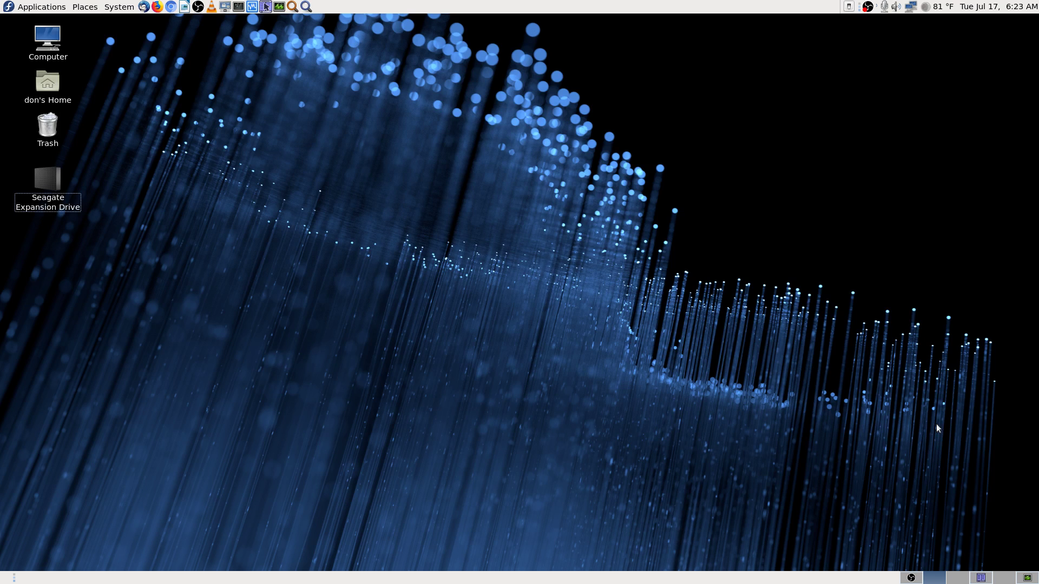
# Step: Return to Krusader and try an sftp: address in place of the OBS-Studio-Streamed-Videos path, then clear it
pyautogui.click(982, 578)
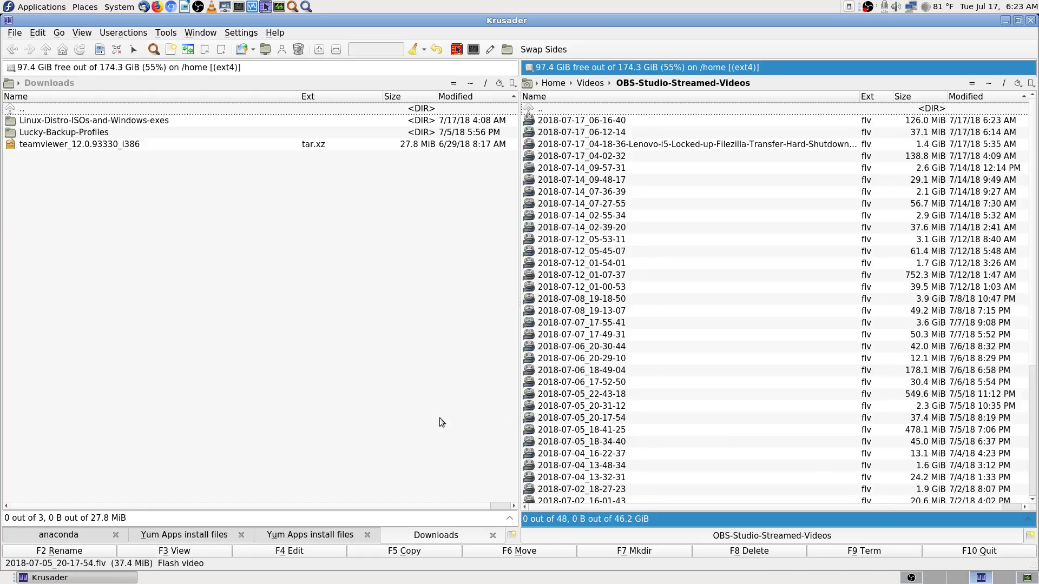
pyautogui.click(420, 317)
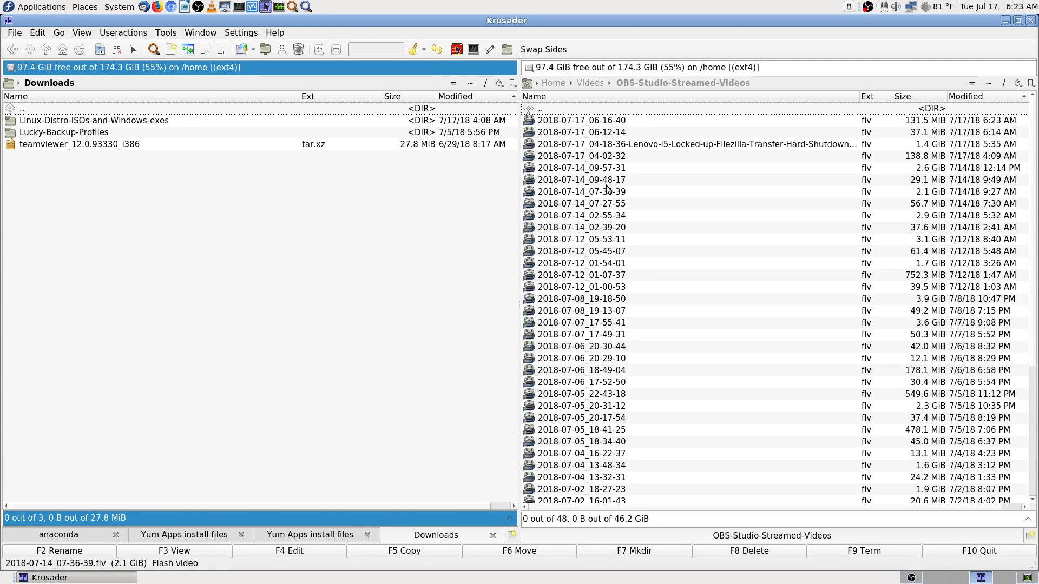
pyautogui.click(761, 82)
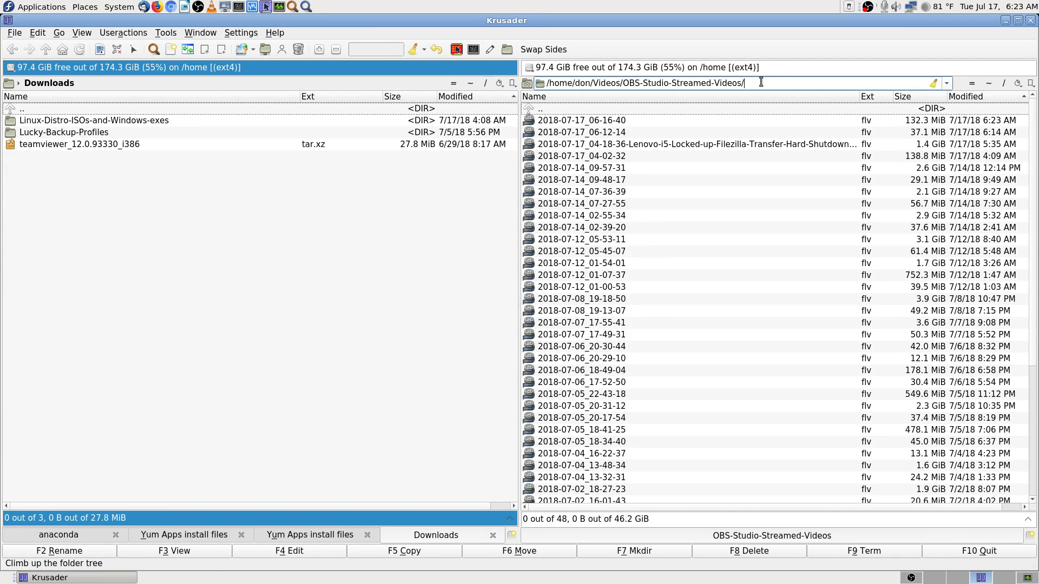
pyautogui.moveTo(761, 83); pyautogui.dragTo(483, 81)
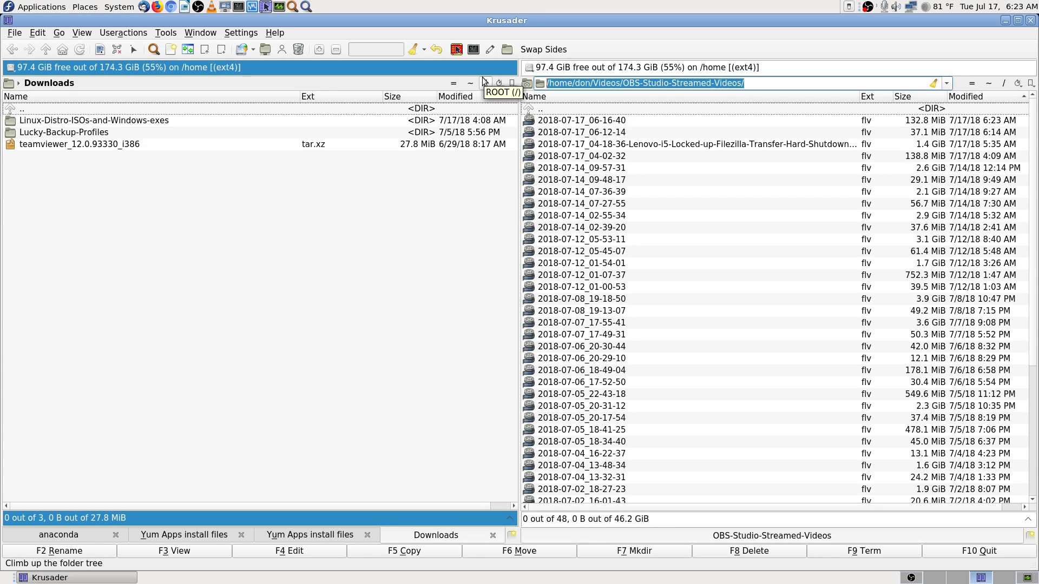
pyautogui.write('sftp:')
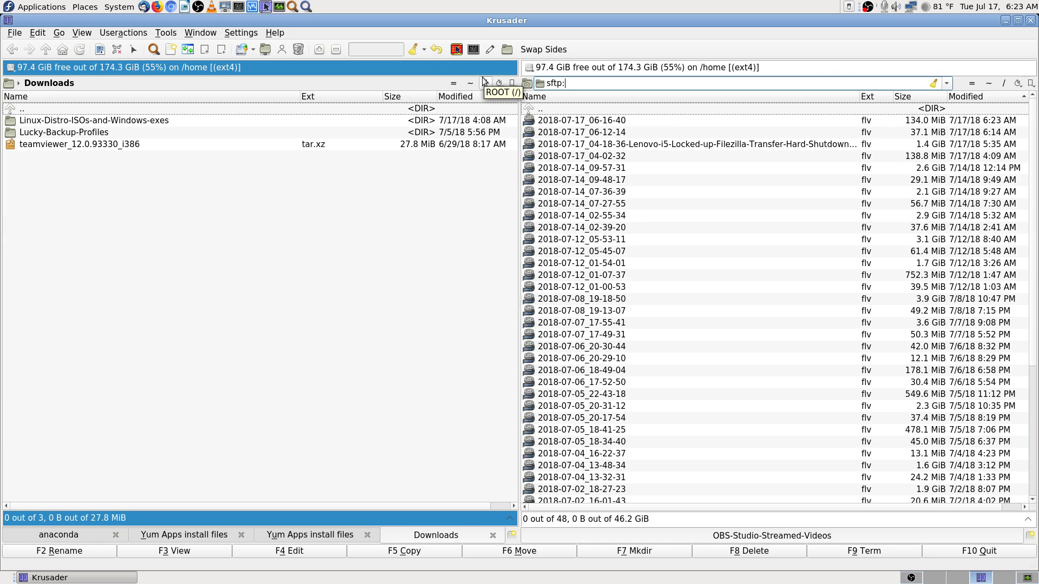
pyautogui.press('BackSpace')
pyautogui.press('BackSpace')
pyautogui.press('BackSpace')
pyautogui.press('BackSpace')
pyautogui.press('BackSpace')
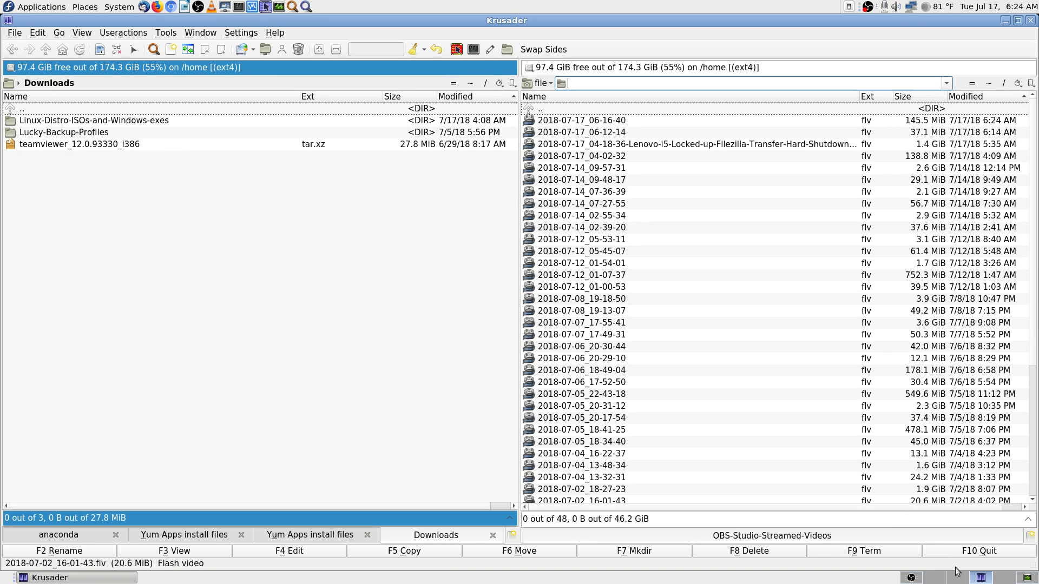
# Step: Switch to OBS and activate the Cam 2 Stream scene
pyautogui.click(912, 578)
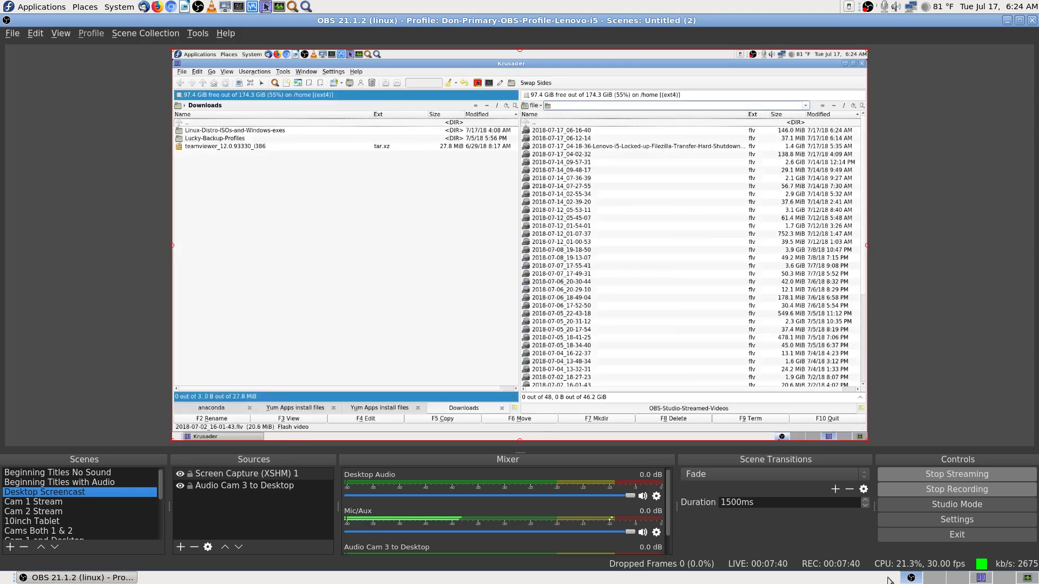
pyautogui.click(46, 510)
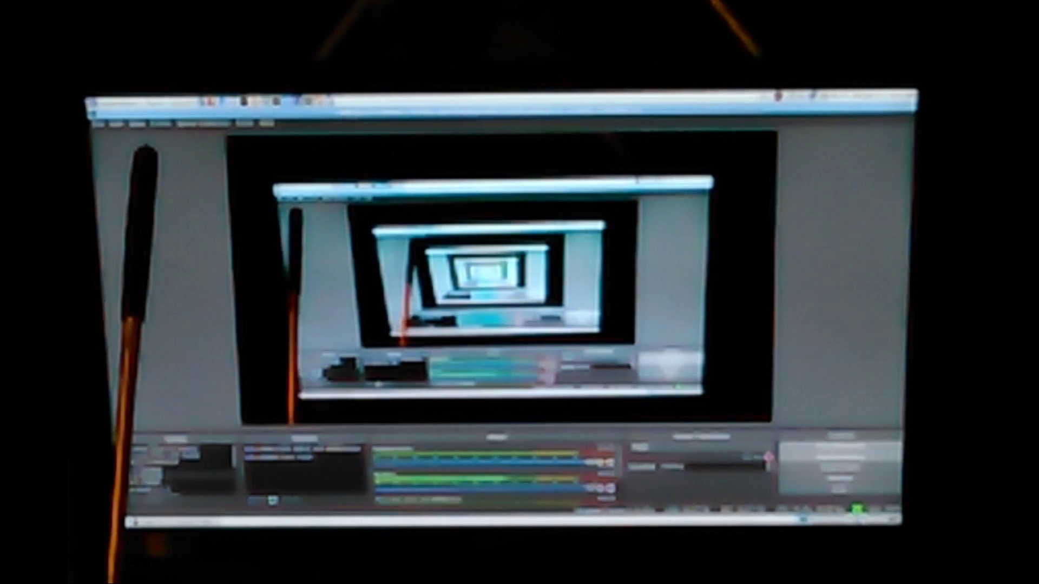
pyautogui.click(856, 520)
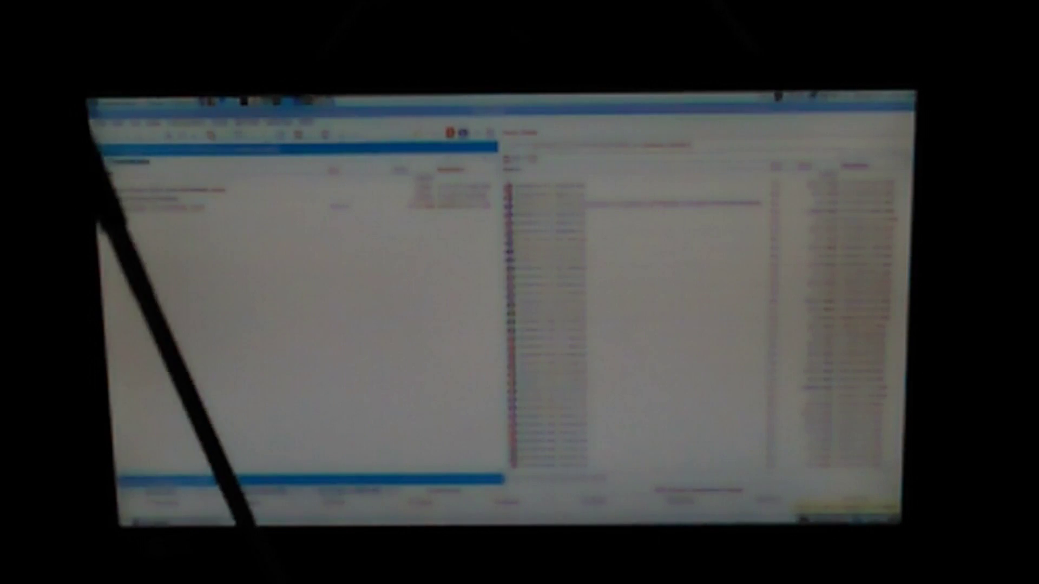
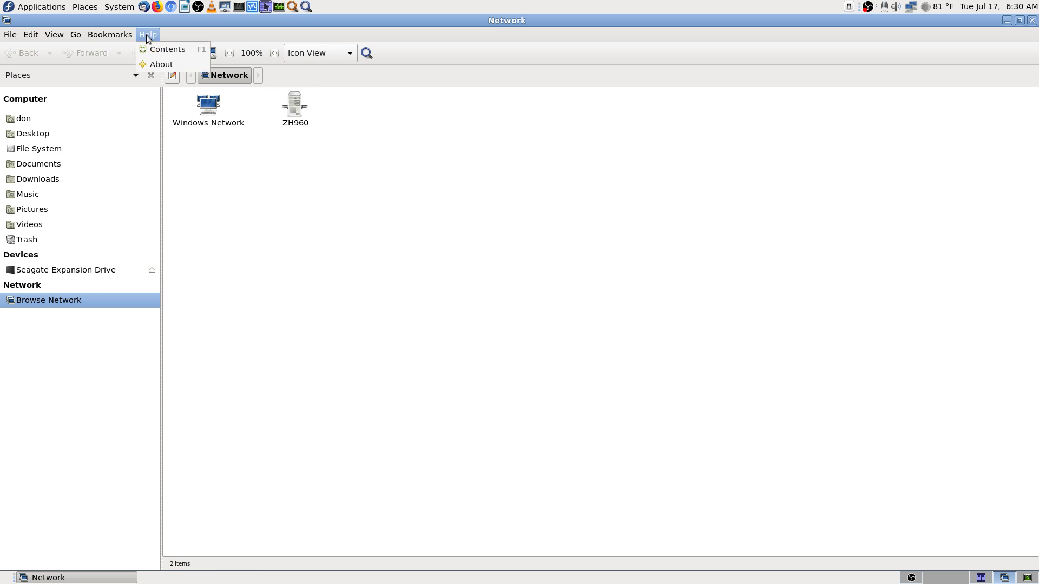
# Step: Check the file manager's name and version in its About dialog, then close the dialog
pyautogui.click(175, 65)
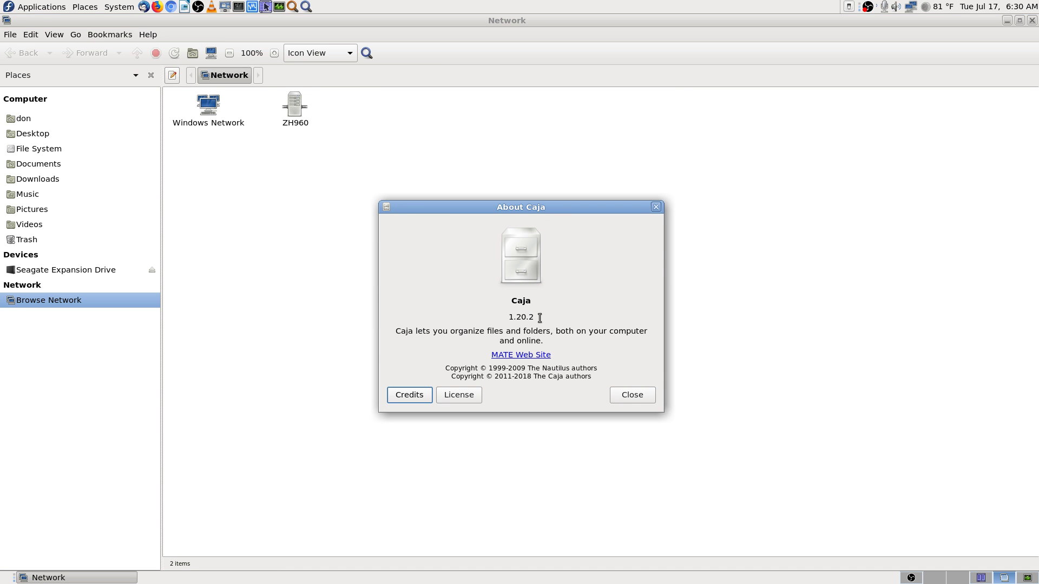
pyautogui.click(631, 395)
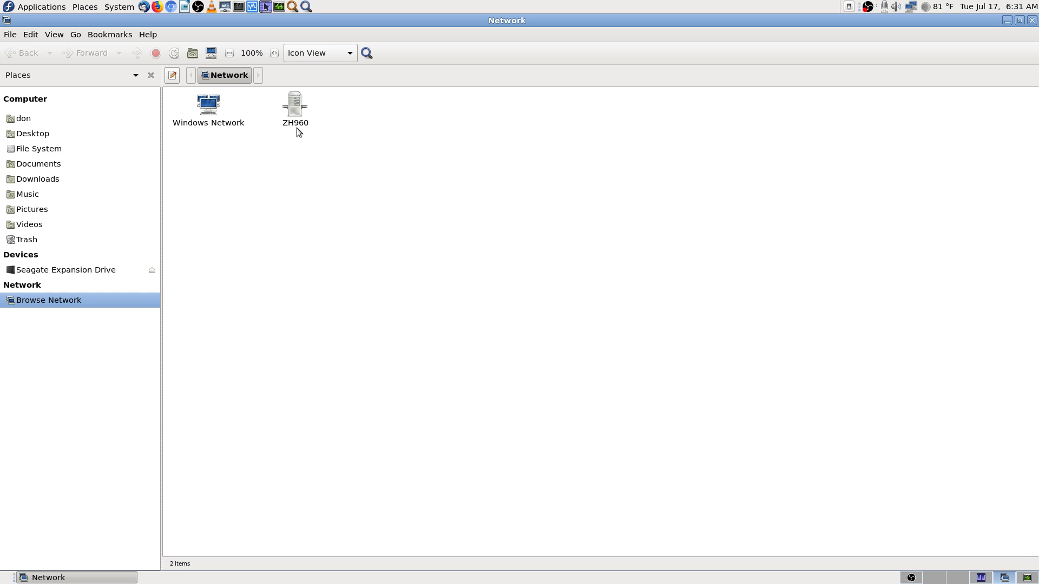
# Step: Try to open the ZH960 server from the network locations and dismiss the resulting dialog
pyautogui.doubleClick(295, 112)
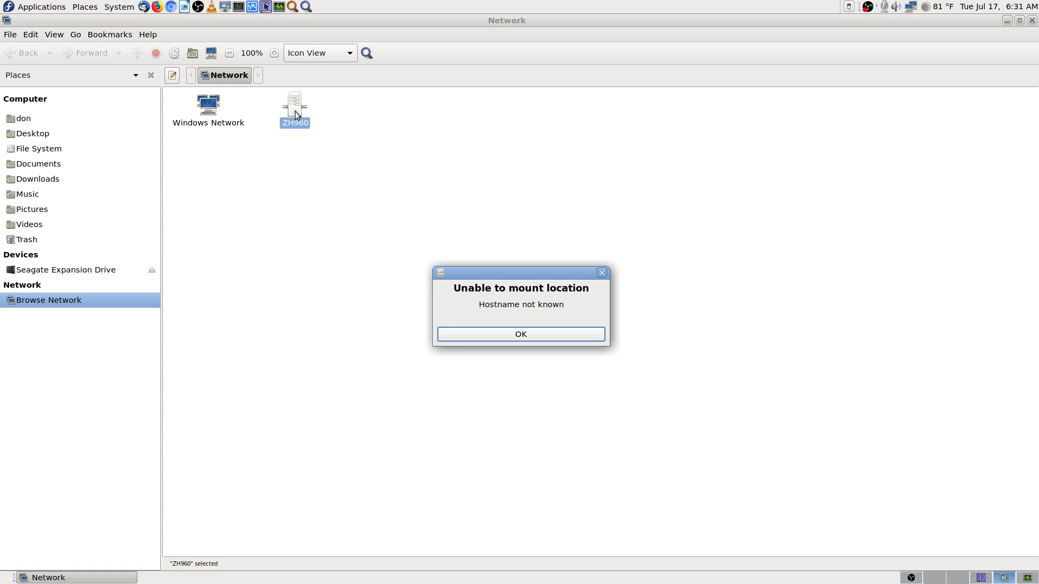
pyautogui.click(541, 333)
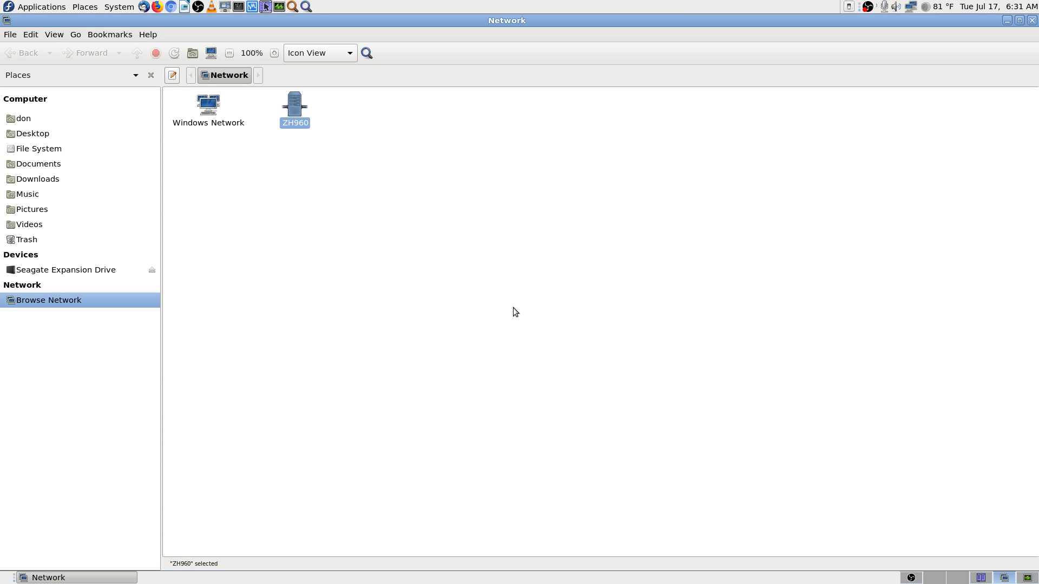
# Step: Try to open the Windows Network location, dismiss the resulting dialog and clear the selection
pyautogui.click(372, 195)
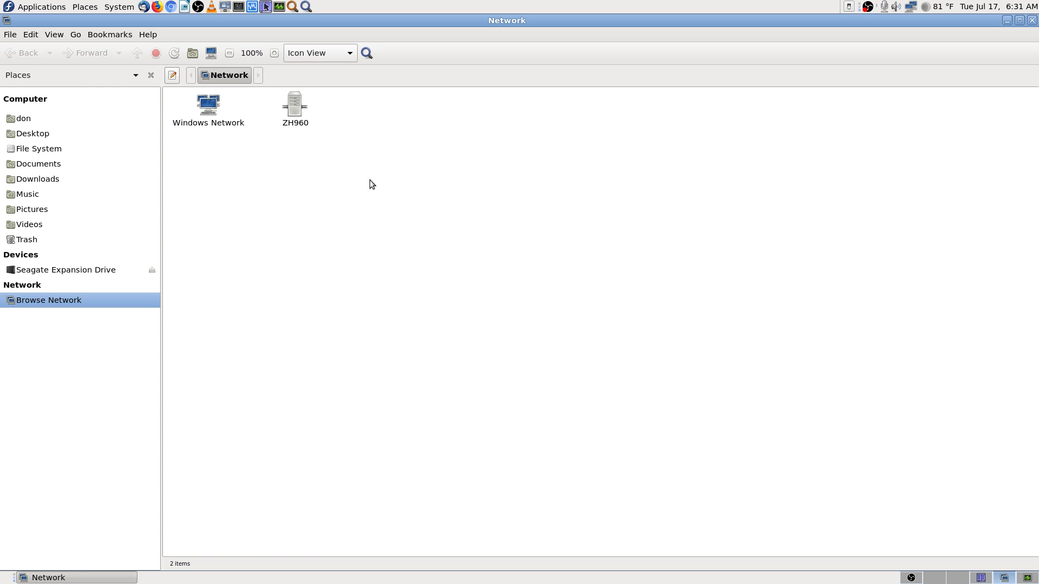
pyautogui.click(209, 108)
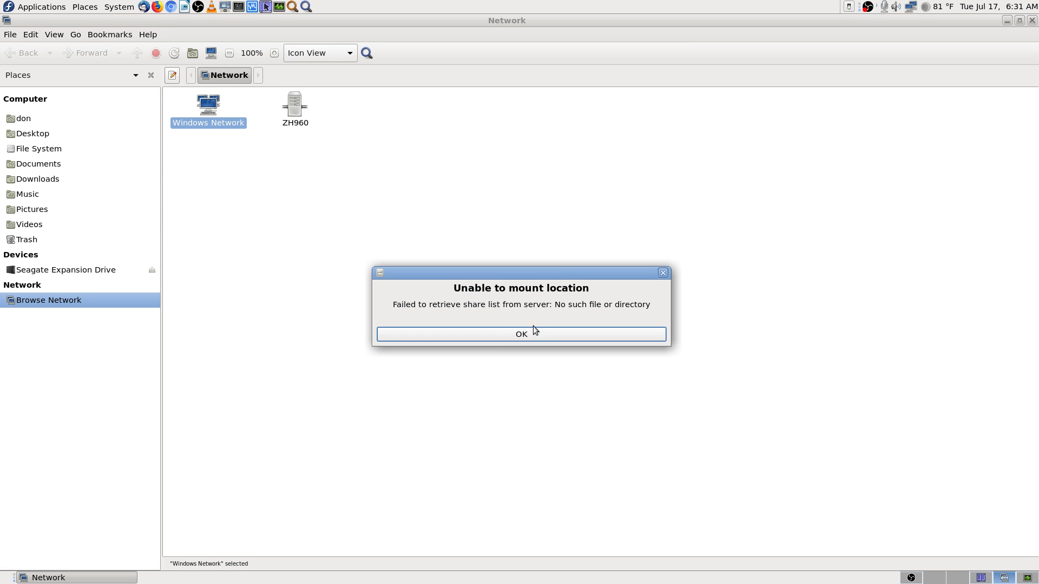
pyautogui.click(537, 336)
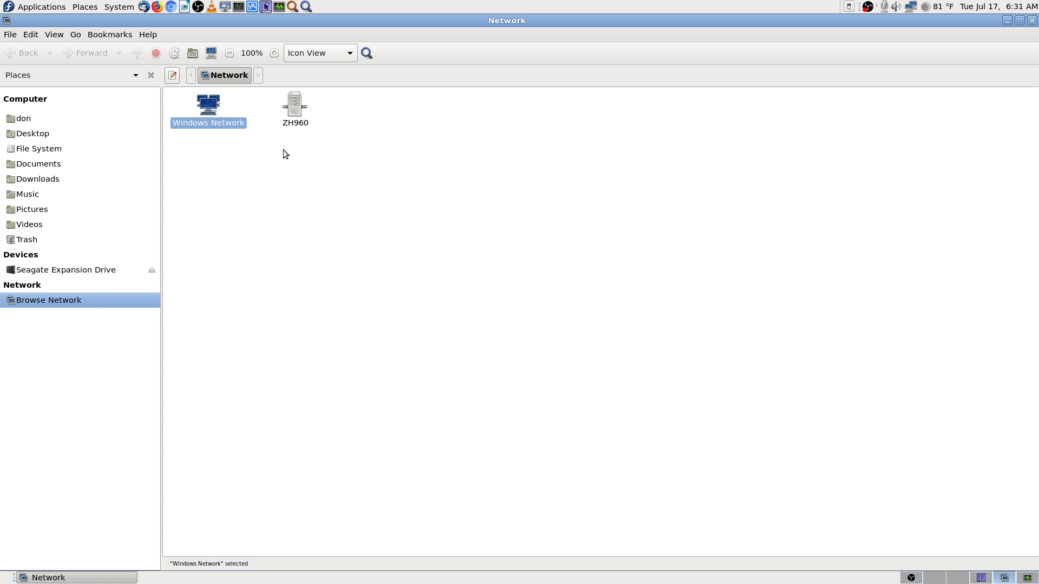
pyautogui.click(257, 106)
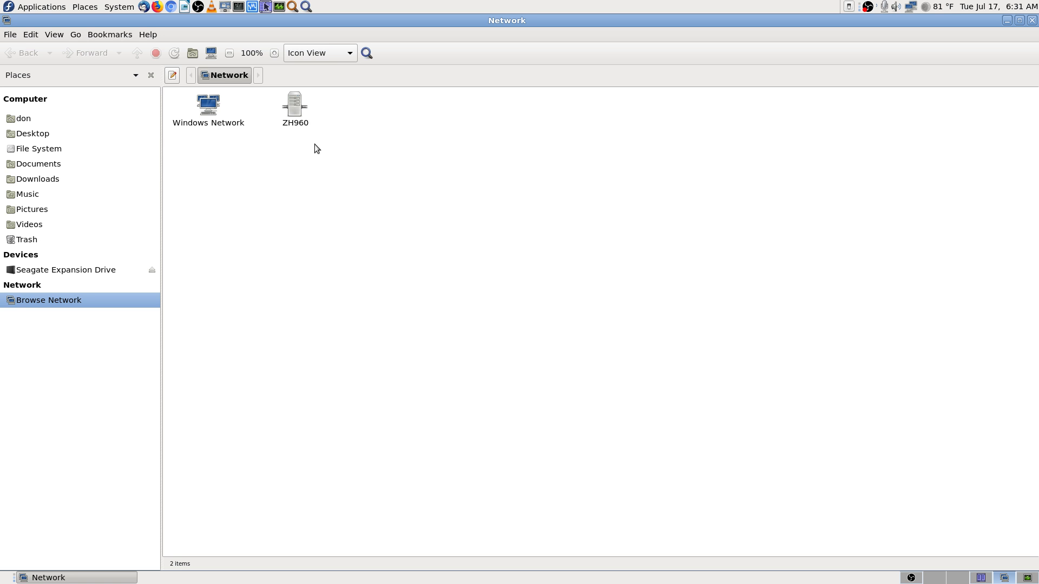
# Step: Reload the network locations and close the file manager window
pyautogui.click(296, 106)
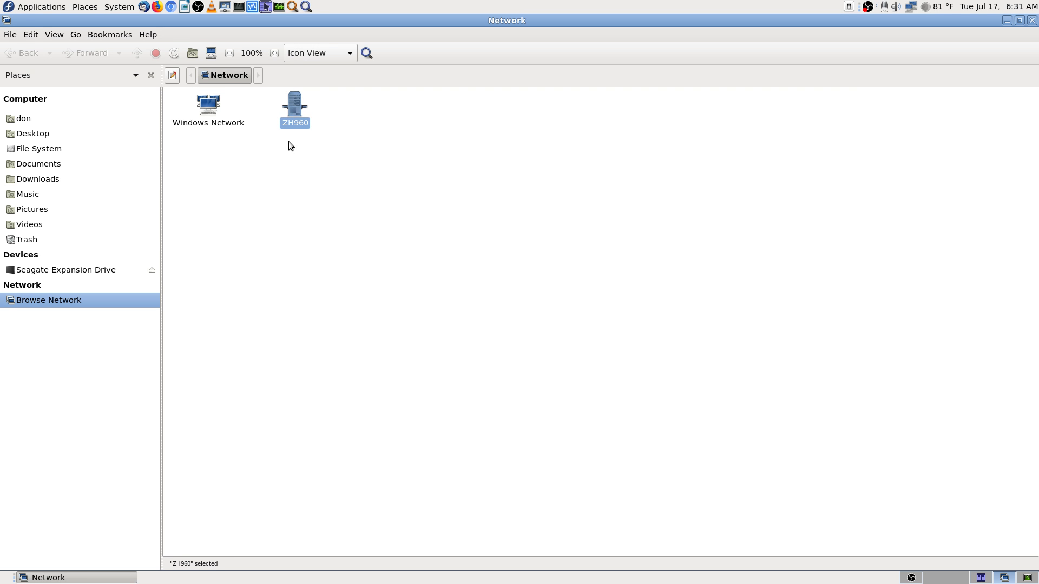
pyautogui.click(174, 54)
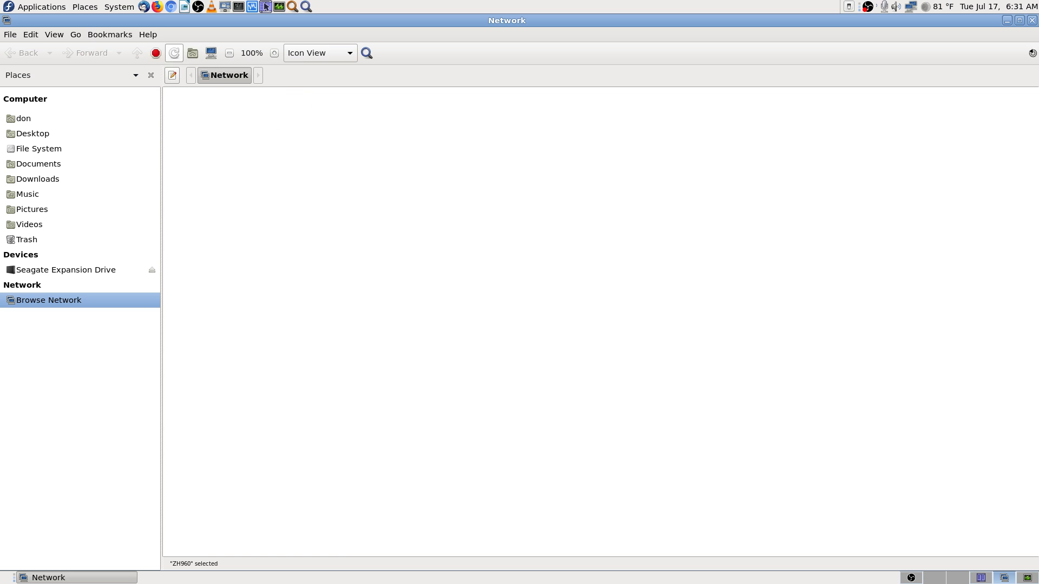
pyautogui.click(458, 231)
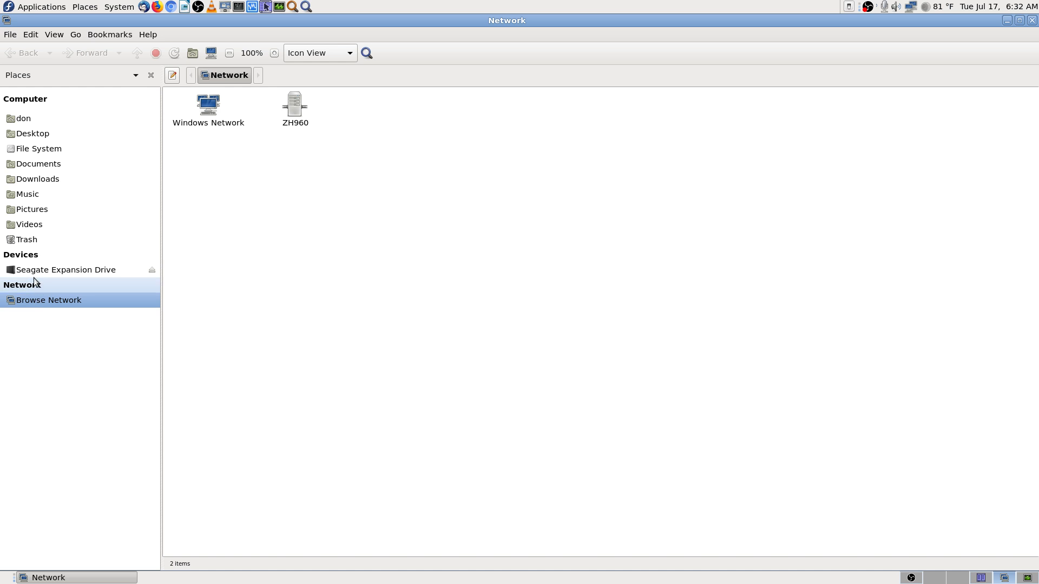
pyautogui.click(1032, 20)
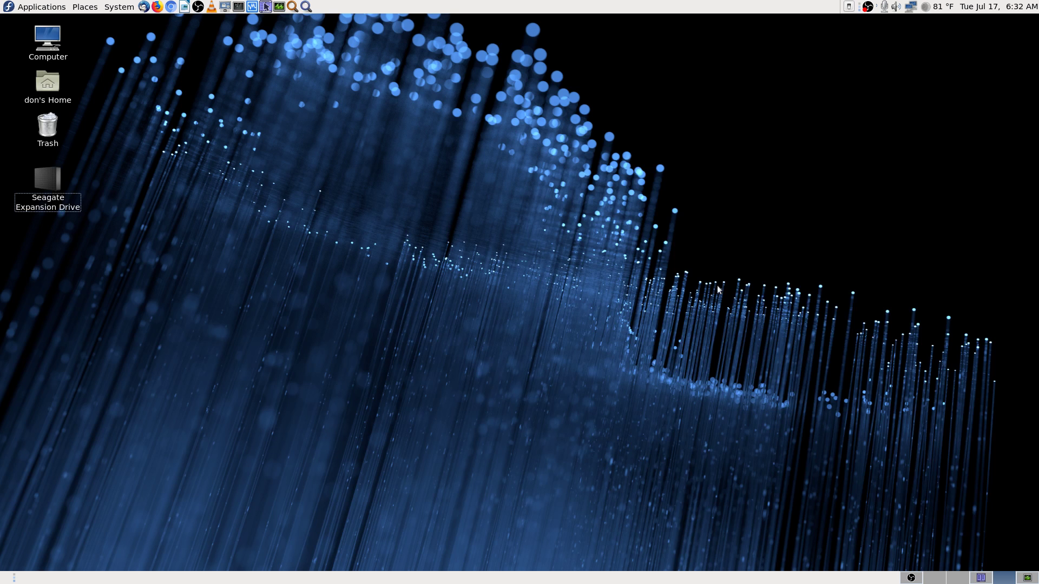
pyautogui.click(981, 579)
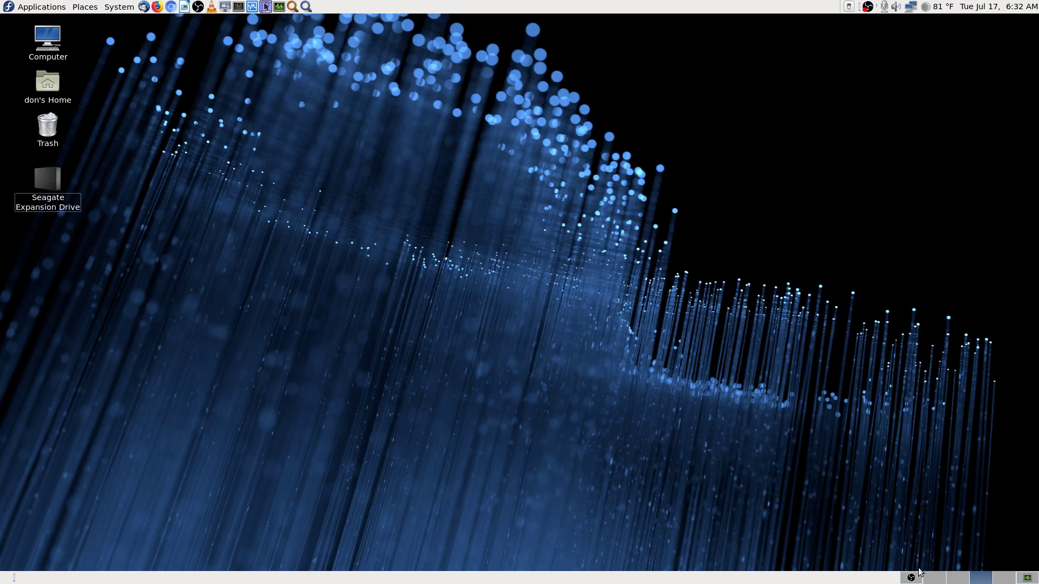
pyautogui.click(911, 577)
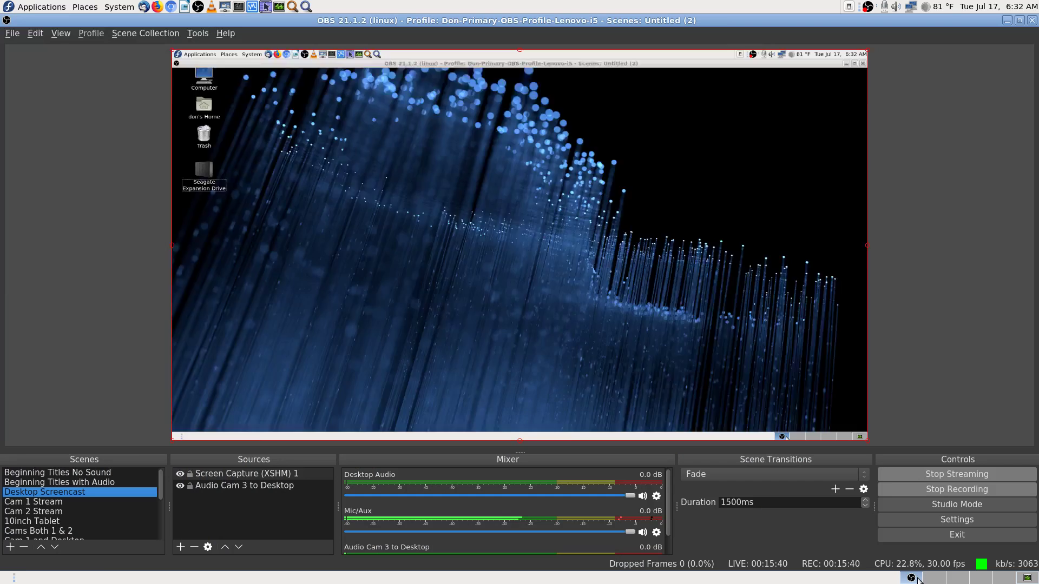
pyautogui.click(1003, 578)
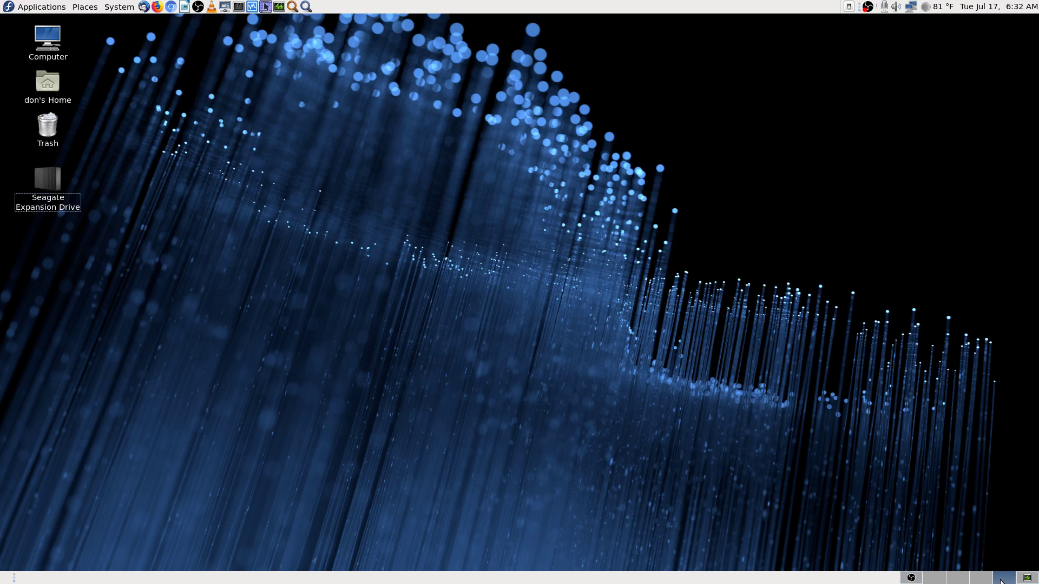
# Step: Start a new server connection with port 22 and the server address sftp://192.169.0.124
pyautogui.click(88, 7)
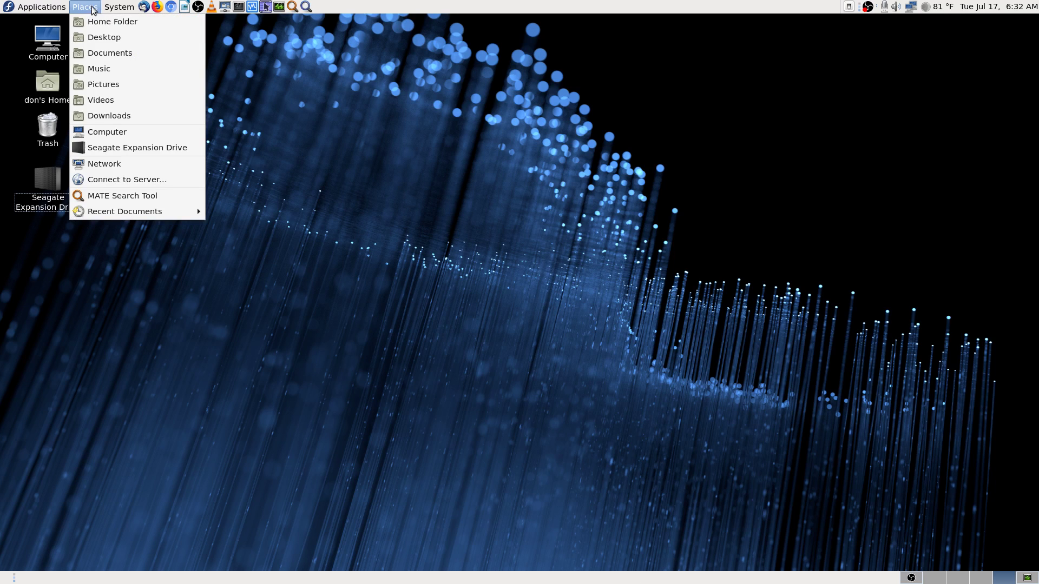
pyautogui.click(144, 180)
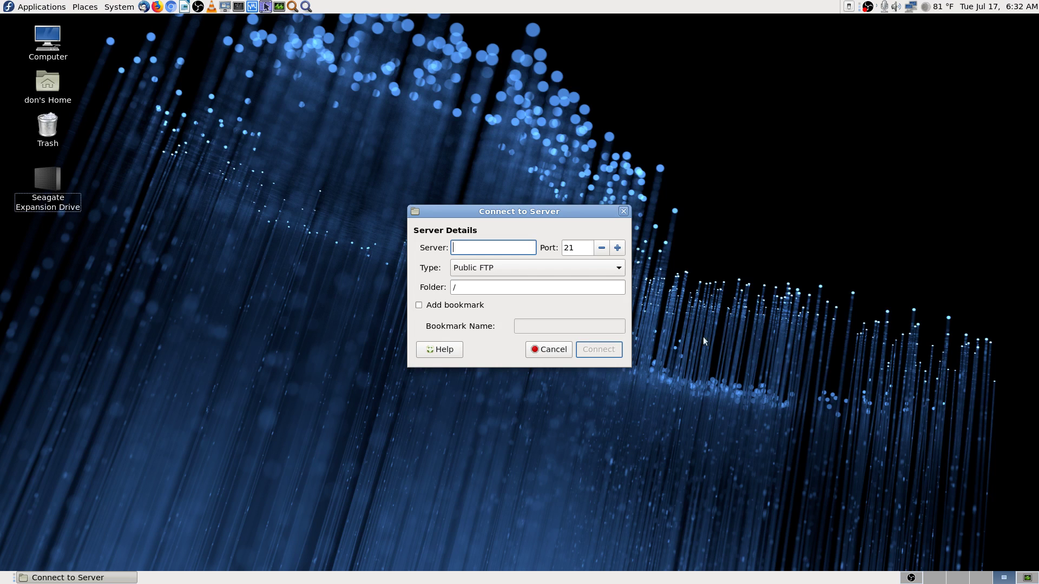
pyautogui.click(617, 247)
pyautogui.click(491, 249)
pyautogui.write('sftp://192.169.0.124')
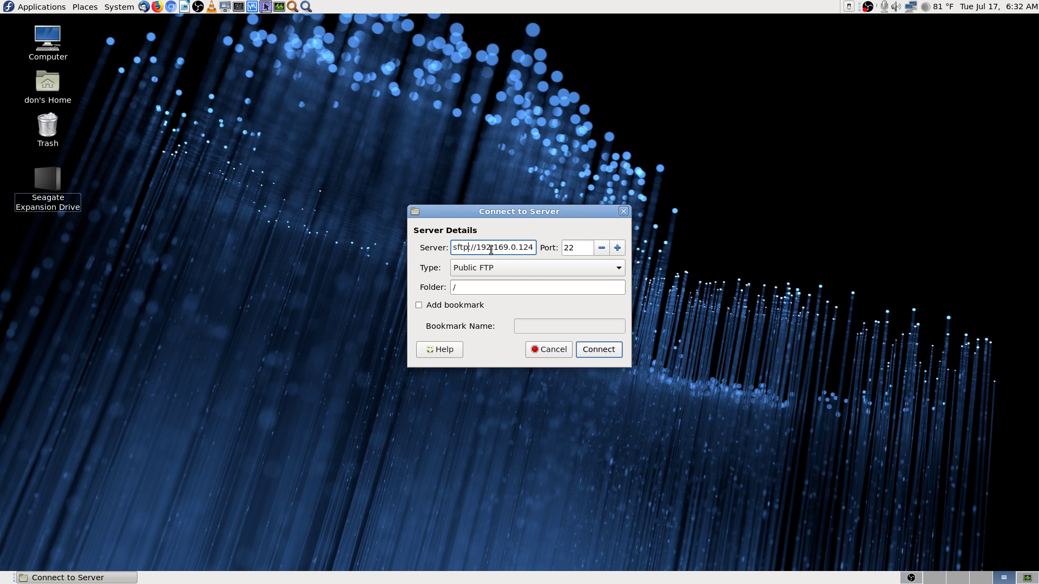
# Step: Remove the sftp:// prefix from the server address and set the connection type to SSH
pyautogui.press('BackSpace')
pyautogui.press('BackSpace')
pyautogui.press('BackSpace')
pyautogui.press('BackSpace')
pyautogui.press('BackSpace')
pyautogui.press('BackSpace')
pyautogui.press('BackSpace')
pyautogui.click(603, 271)
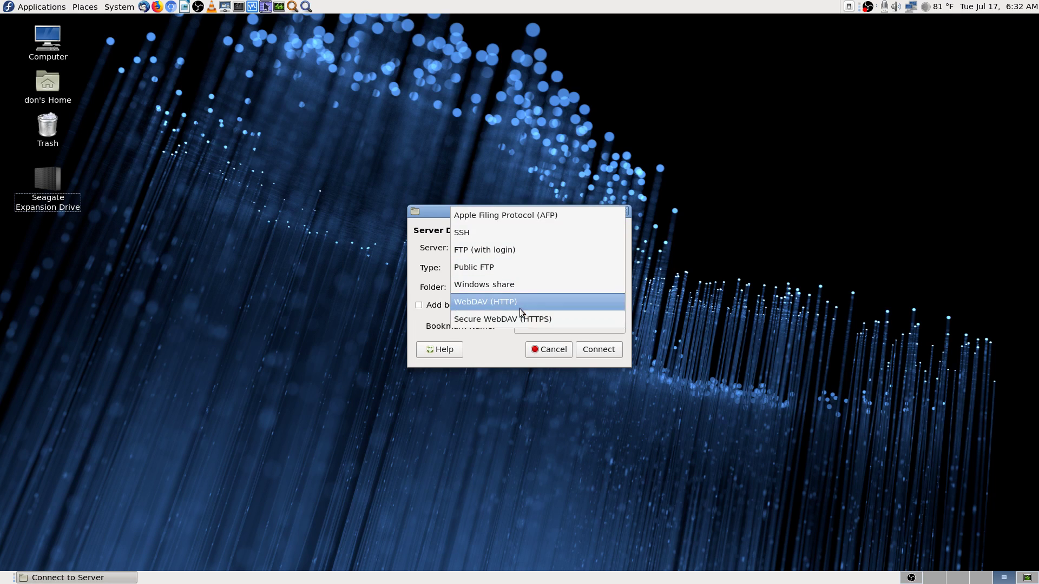
pyautogui.click(503, 235)
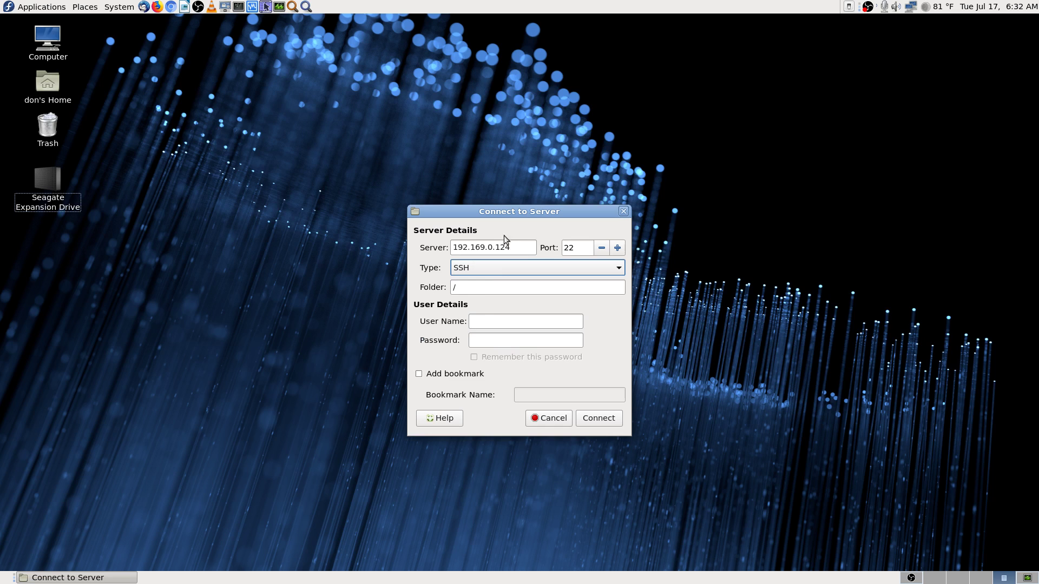
# Step: Enter the user name and account password for the SSH server and try to connect
pyautogui.click(483, 320)
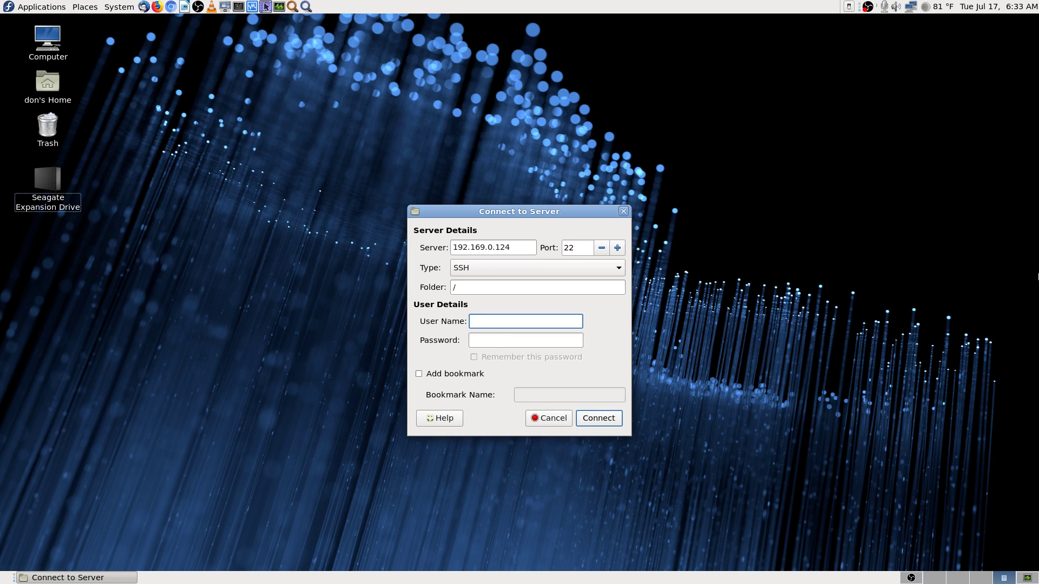
pyautogui.write('don')
pyautogui.press('Tab')
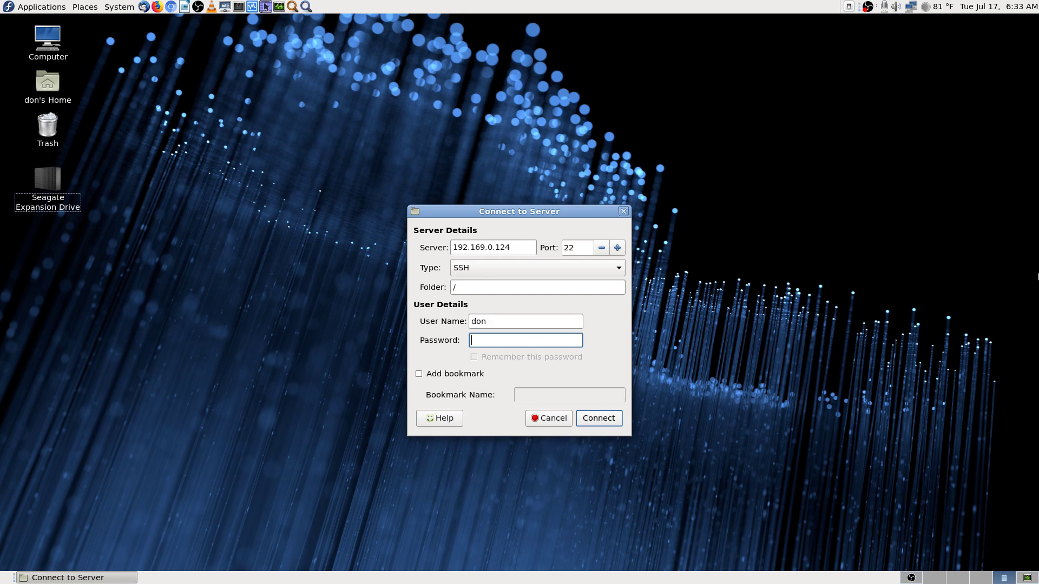
pyautogui.write('••••')
pyautogui.press('BackSpace')
pyautogui.press('BackSpace')
pyautogui.press('BackSpace')
pyautogui.press('BackSpace')
pyautogui.write('•••')
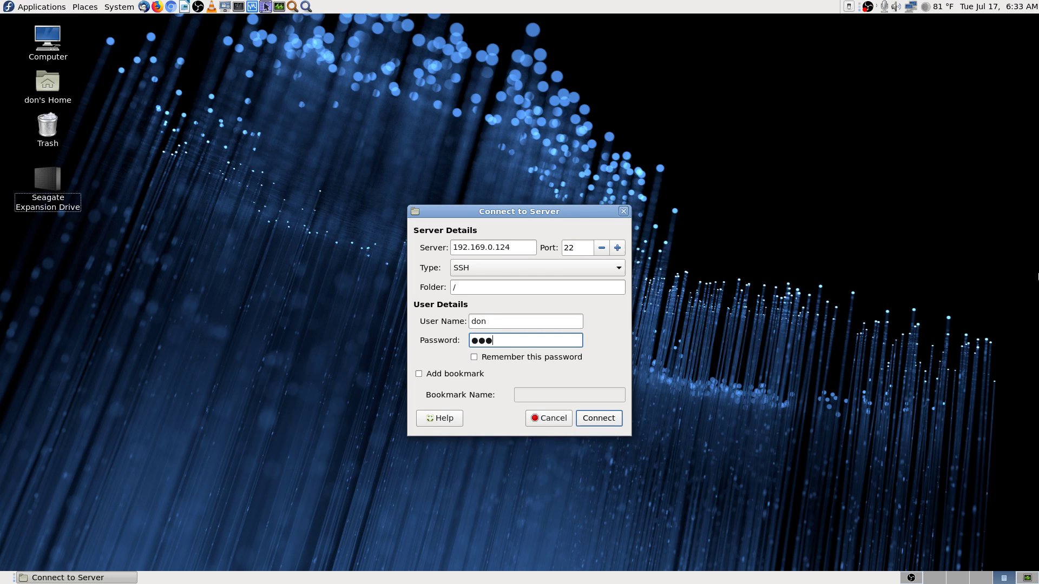
pyautogui.write('••••••')
pyautogui.press('BackSpace')
pyautogui.press('BackSpace')
pyautogui.press('BackSpace')
pyautogui.press('BackSpace')
pyautogui.press('BackSpace')
pyautogui.press('BackSpace')
pyautogui.press('BackSpace')
pyautogui.press('BackSpace')
pyautogui.press('BackSpace')
pyautogui.write('••••••••••••••••')
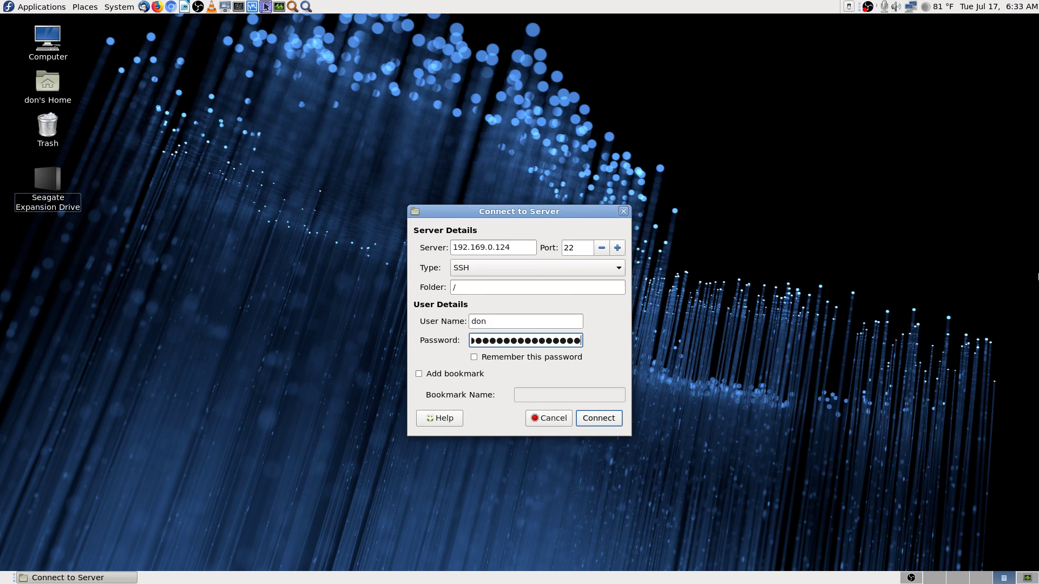
pyautogui.press('Return')
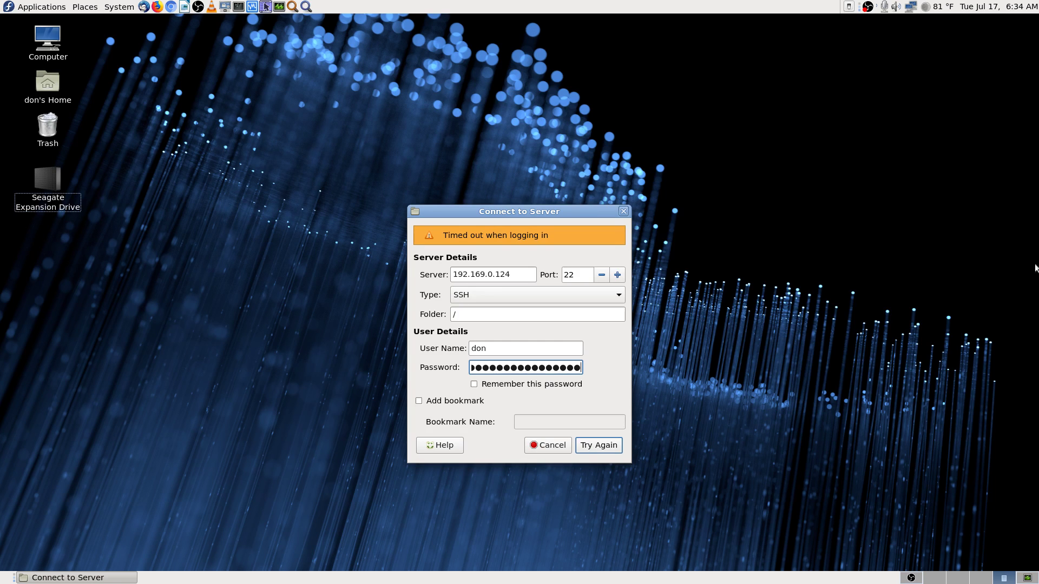
# Step: Clear the account password from the server connection form
pyautogui.click(548, 368)
pyautogui.press('Home')
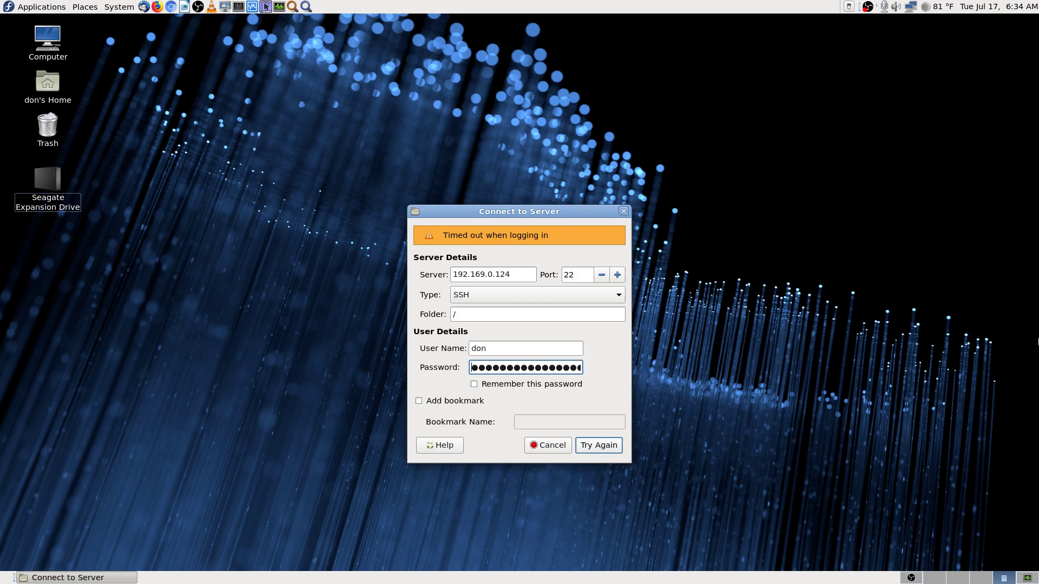
pyautogui.press('Delete')
pyautogui.press('Delete')
pyautogui.press('Delete')
pyautogui.press('Delete')
pyautogui.press('Delete')
pyautogui.press('Delete')
pyautogui.press('Delete')
pyautogui.press('Delete')
pyautogui.press('Delete')
pyautogui.press('Delete')
pyautogui.press('Delete')
pyautogui.press('Delete')
pyautogui.press('Delete')
pyautogui.press('Delete')
pyautogui.press('Delete')
pyautogui.press('Delete')
pyautogui.press('Delete')
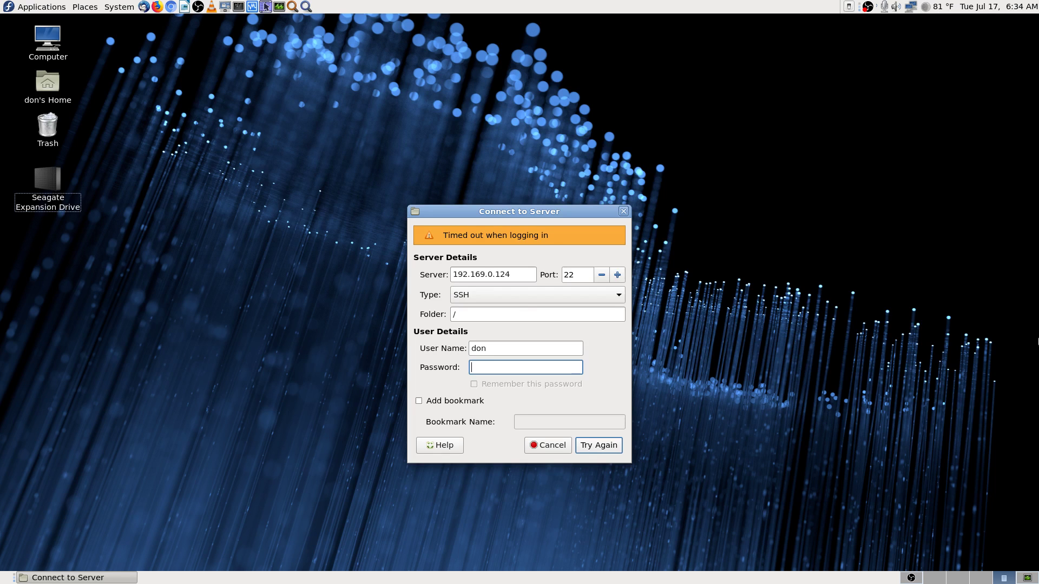
# Step: Clear the user name and retry the SSH connection without login details
pyautogui.click(500, 349)
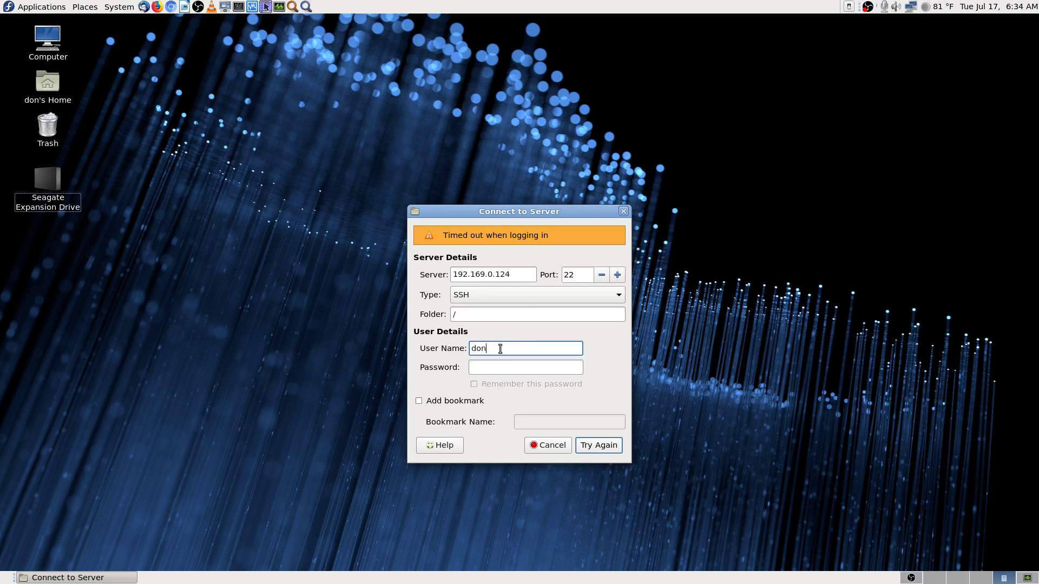
pyautogui.press('BackSpace')
pyautogui.press('BackSpace')
pyautogui.press('BackSpace')
pyautogui.click(613, 446)
# Step: Re-enter the user name and retry the SSH connection with the password left empty
pyautogui.click(518, 348)
pyautogui.write('don')
pyautogui.click(605, 447)
pyautogui.click(533, 367)
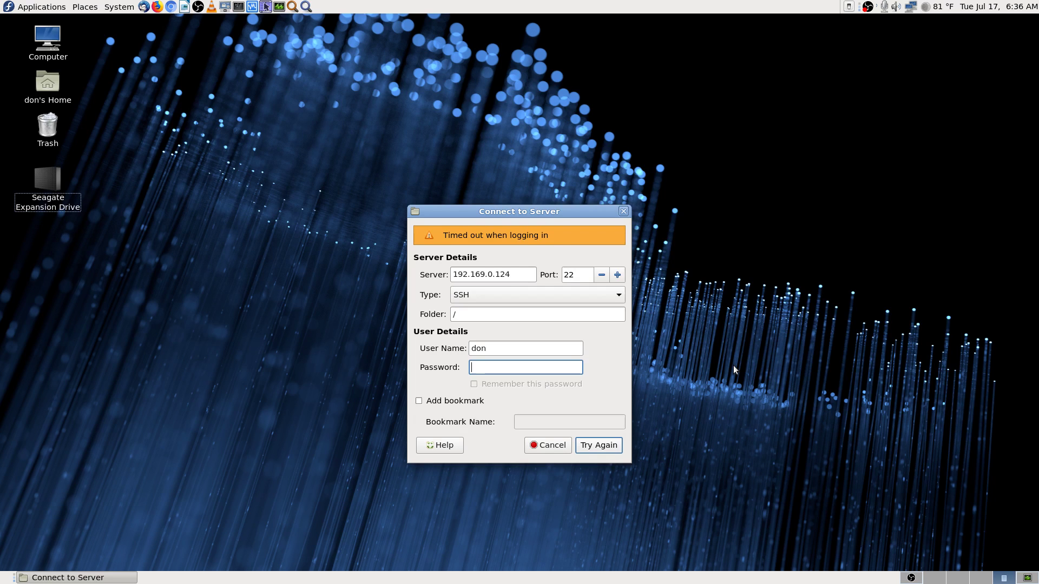
# Step: Keep the connection type as SSH, enter the account password again and retry the connection
pyautogui.click(524, 295)
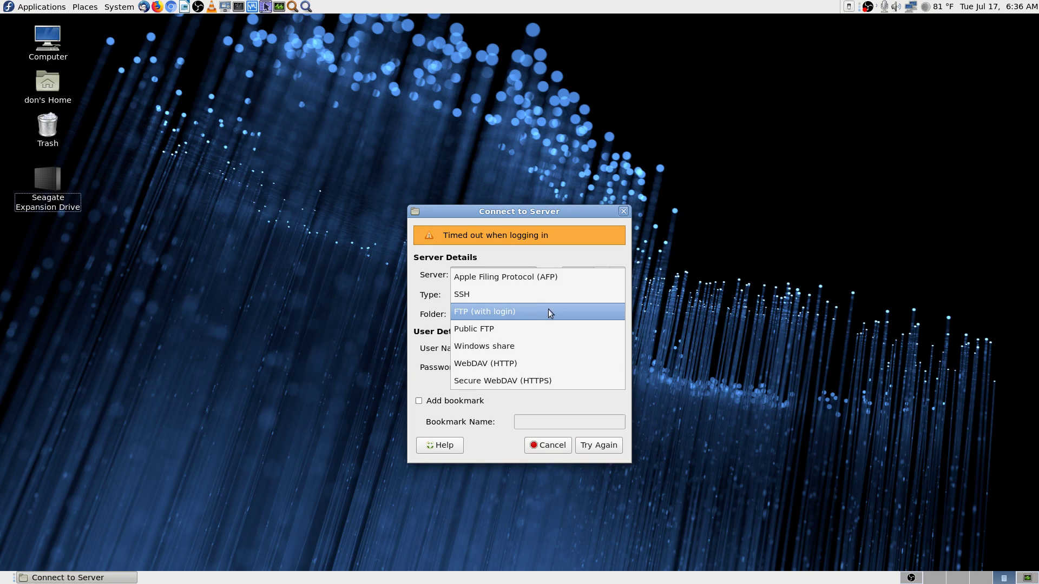
pyautogui.click(504, 293)
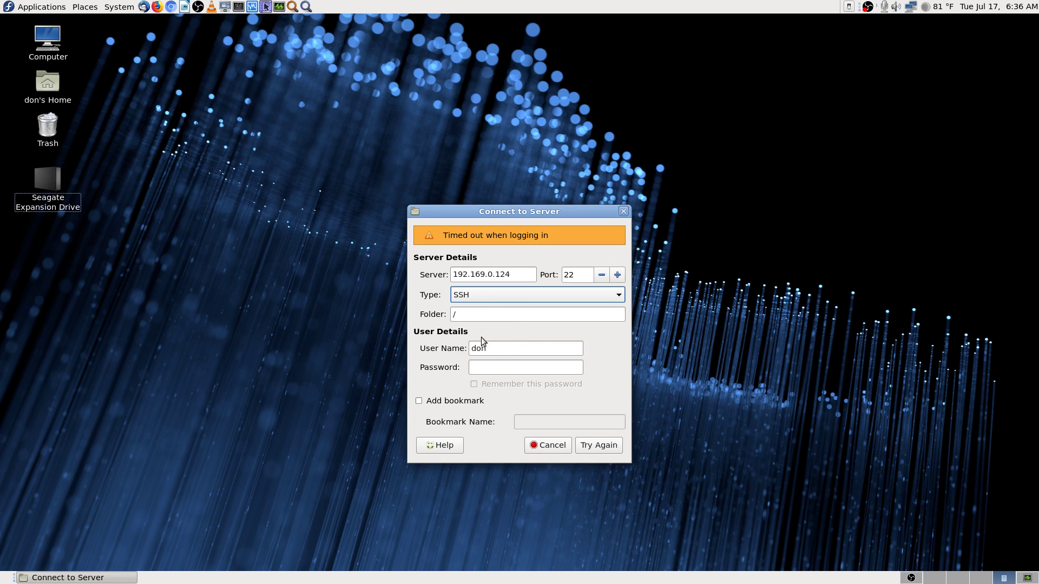
pyautogui.click(501, 367)
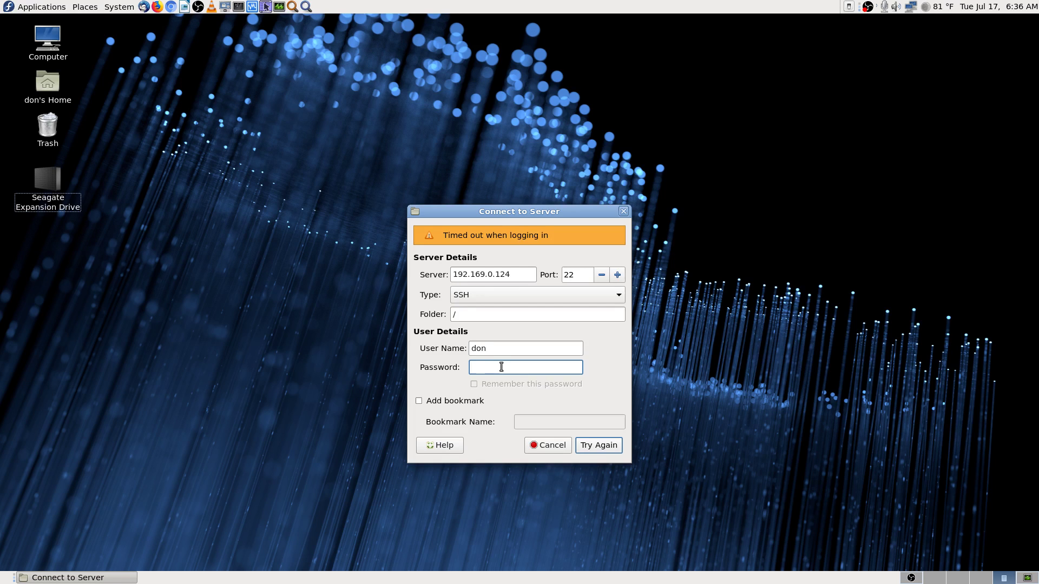
pyautogui.write('***********')
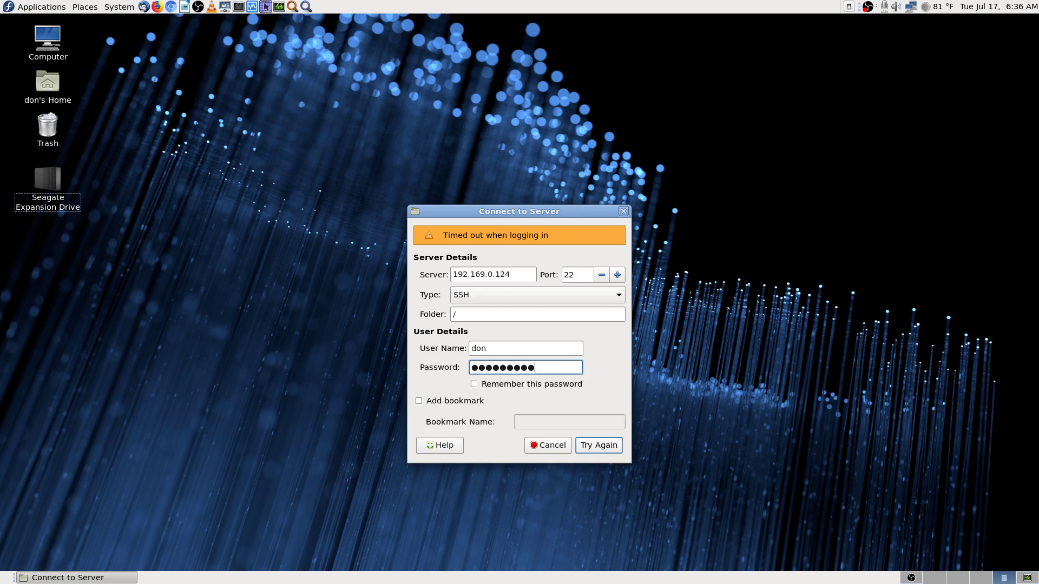
pyautogui.write('******')
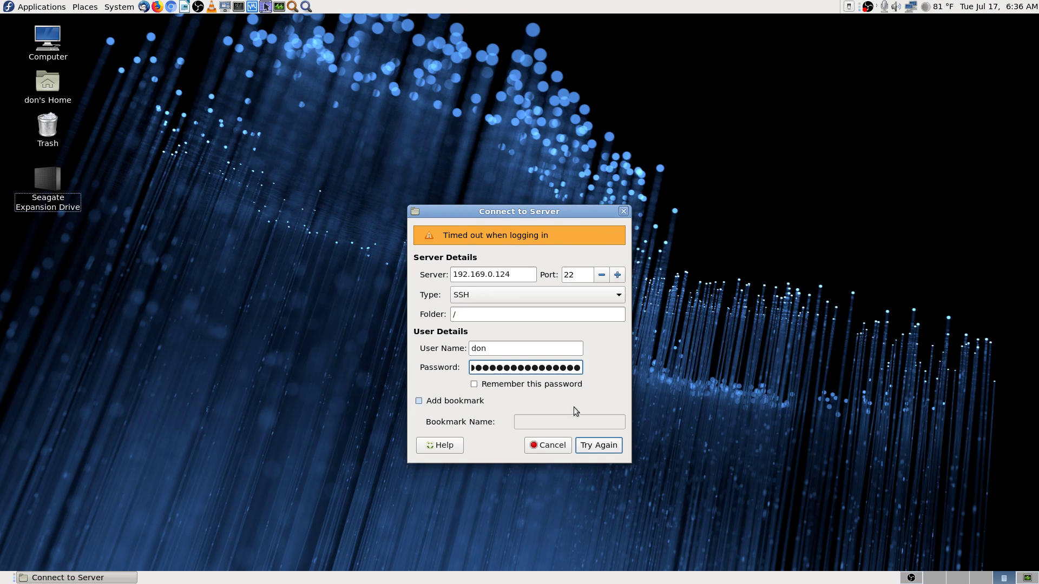
pyautogui.click(599, 446)
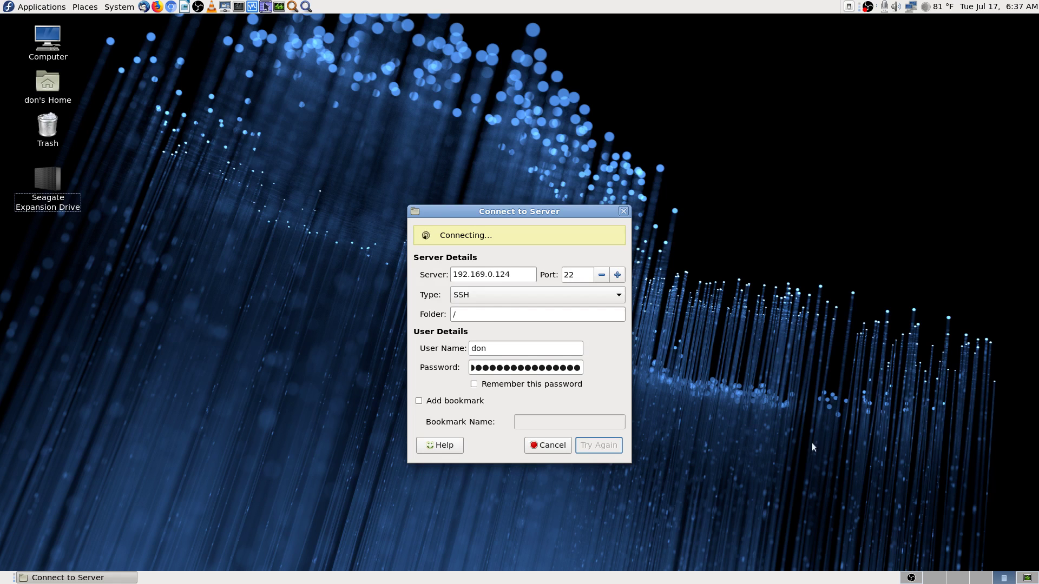
# Step: Correct the server address to 192.168.0.124
pyautogui.moveTo(519, 274); pyautogui.dragTo(413, 270)
pyautogui.click(521, 275)
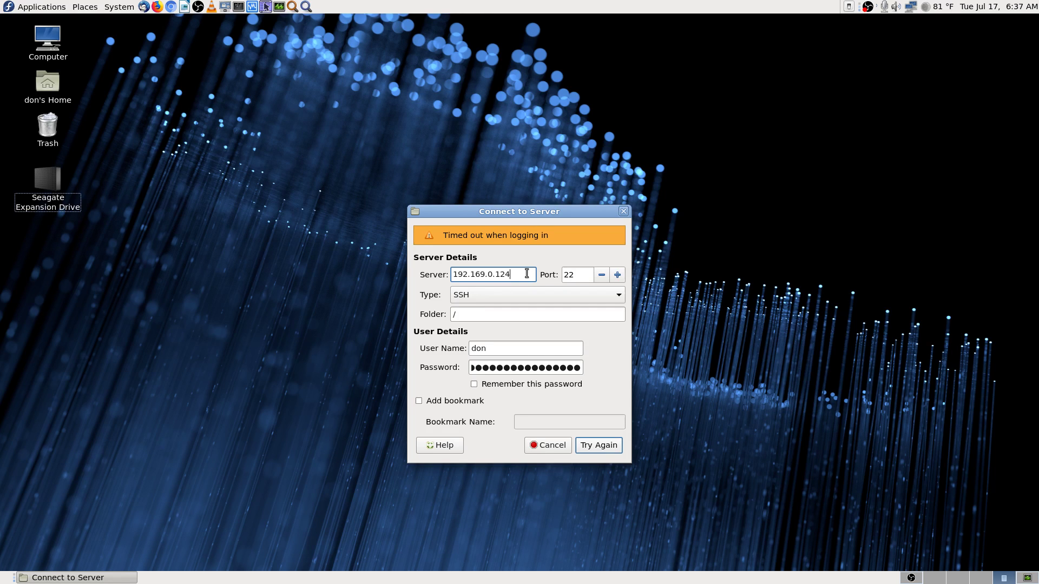
pyautogui.press('BackSpace')
pyautogui.write('8')
# Step: Clear the account password from the server connection details
pyautogui.click(568, 368)
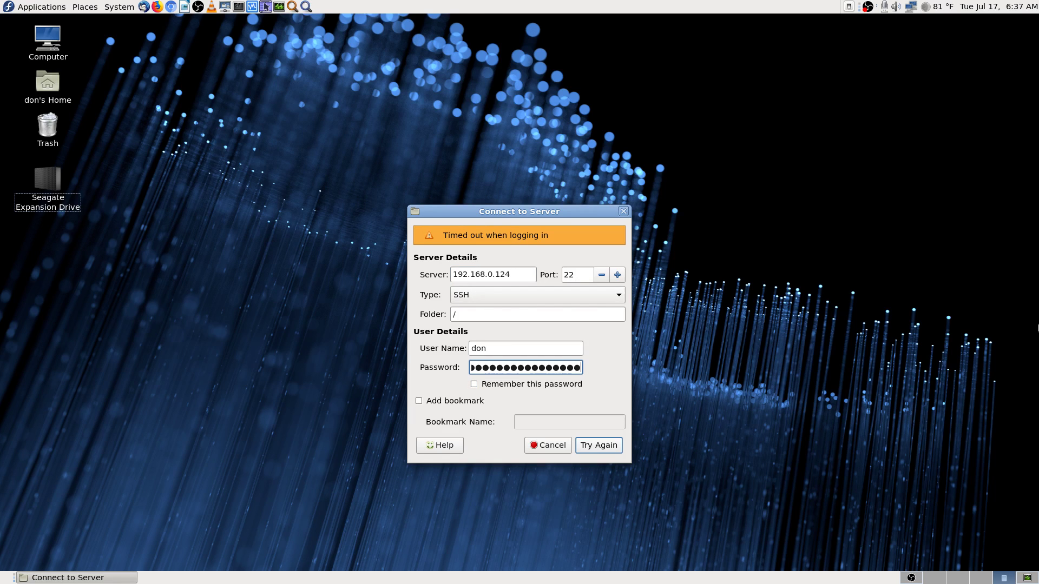
pyautogui.press('BackSpace')
pyautogui.press('BackSpace')
pyautogui.press('BackSpace')
pyautogui.press('BackSpace')
pyautogui.press('BackSpace')
pyautogui.press('BackSpace')
pyautogui.press('BackSpace')
pyautogui.press('BackSpace')
pyautogui.press('BackSpace')
pyautogui.press('BackSpace')
pyautogui.press('BackSpace')
pyautogui.press('BackSpace')
pyautogui.press('BackSpace')
pyautogui.press('BackSpace')
pyautogui.press('BackSpace')
pyautogui.press('BackSpace')
pyautogui.press('BackSpace')
pyautogui.press('BackSpace')
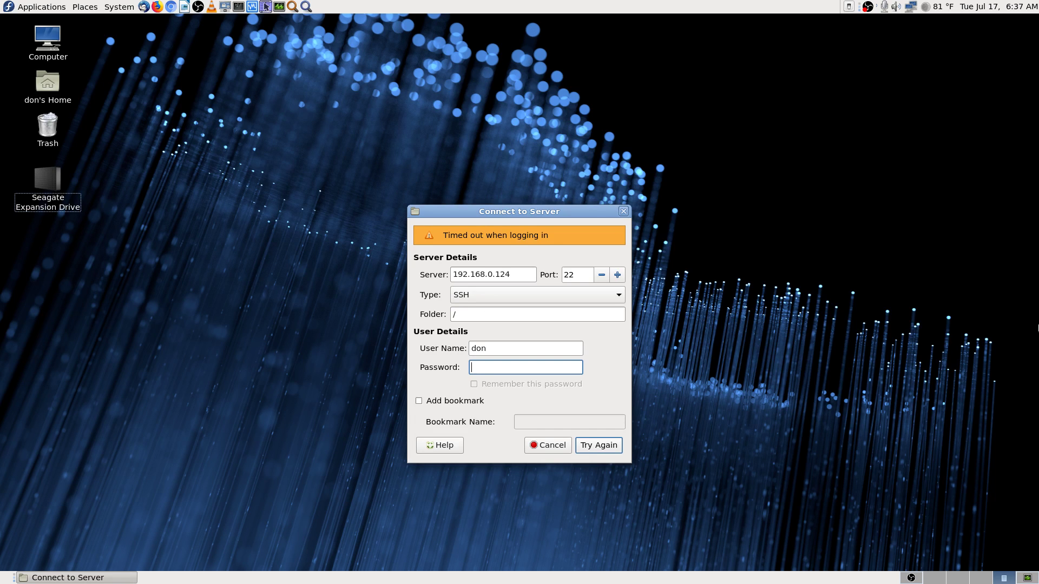
pyautogui.write('***')
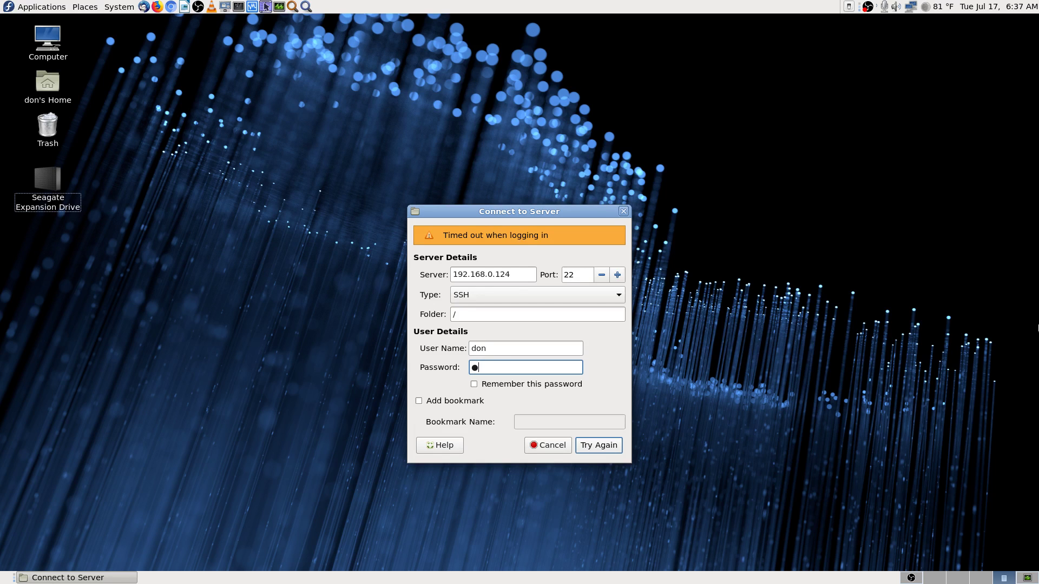
pyautogui.write('***')
pyautogui.press('BackSpace')
pyautogui.press('BackSpace')
pyautogui.press('BackSpace')
pyautogui.press('BackSpace')
pyautogui.press('BackSpace')
pyautogui.press('BackSpace')
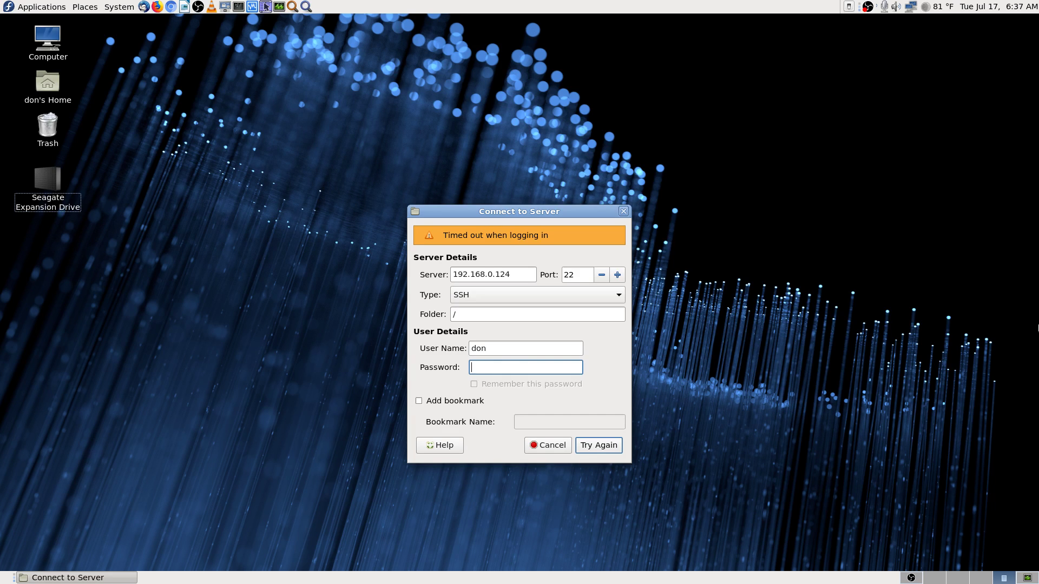
# Step: Enter the account password, retry the SSH connection and log in despite the unverified server identity
pyautogui.write('***')
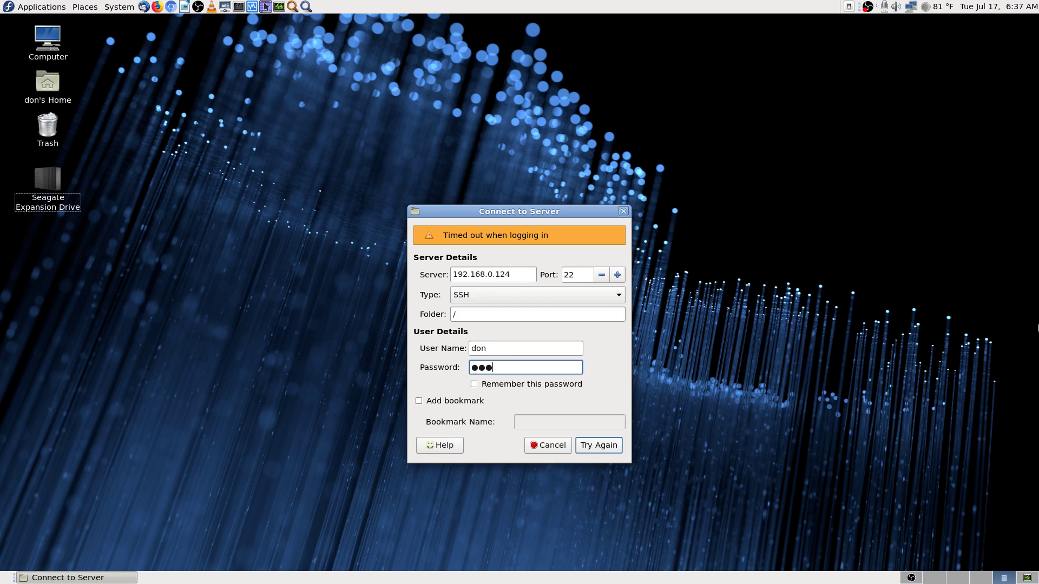
pyautogui.write('*************')
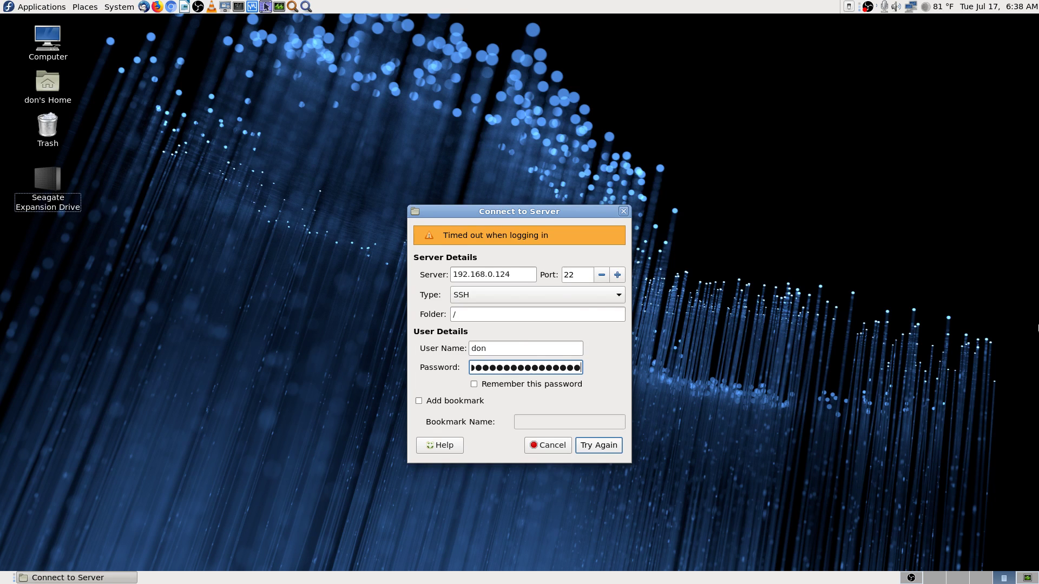
pyautogui.press('Return')
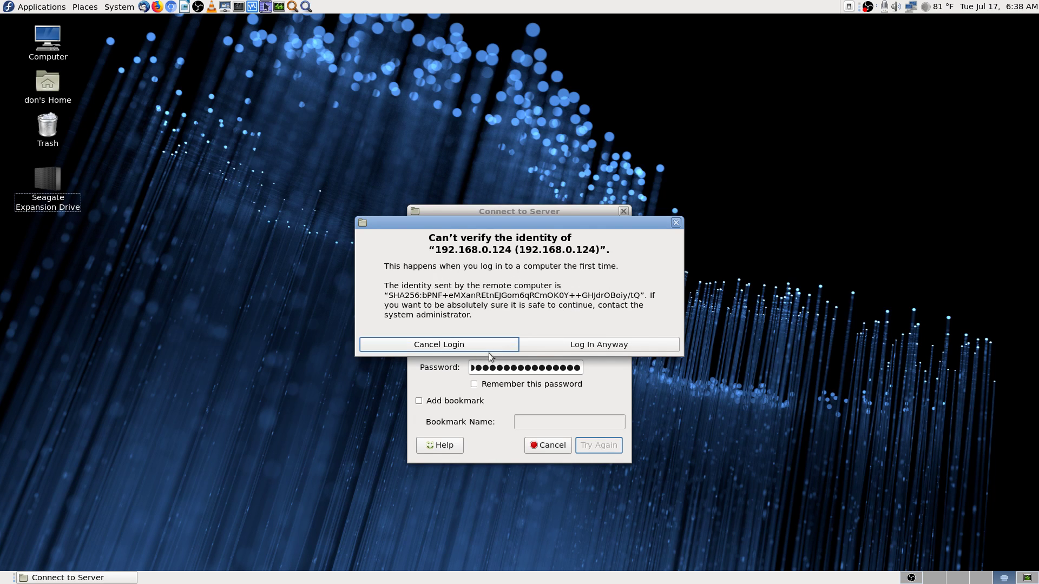
pyautogui.click(615, 350)
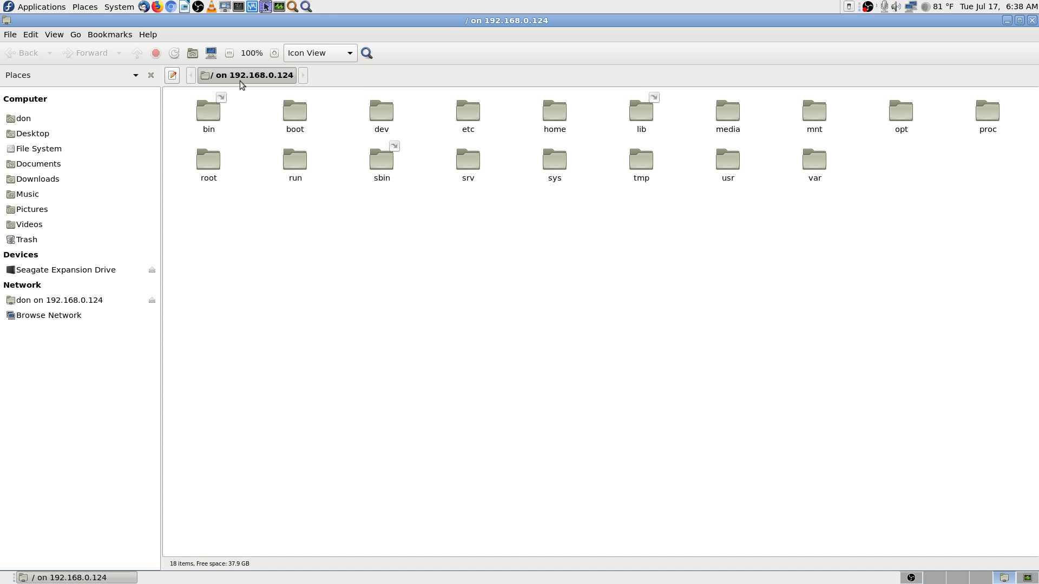
# Step: Review the remote root folder's properties, including emblems, permissions and notes, and the actions offered for its network mount
pyautogui.rightClick(252, 73)
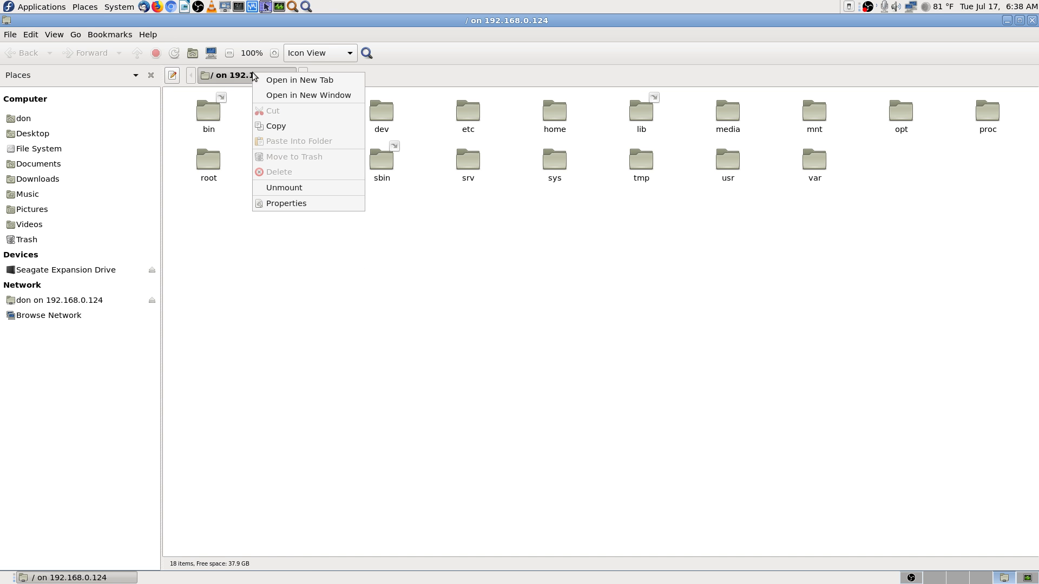
pyautogui.click(301, 203)
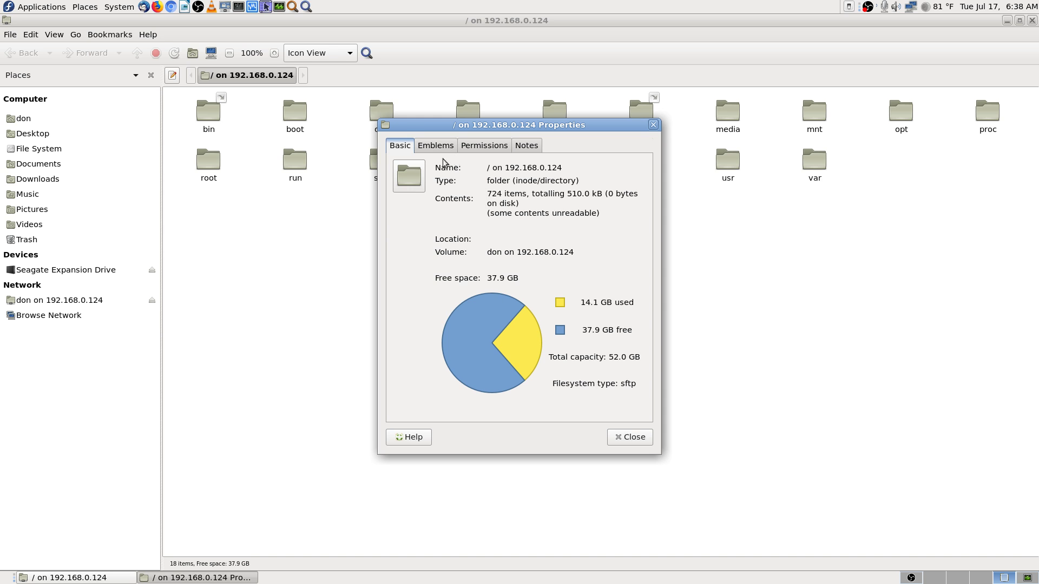
pyautogui.click(441, 149)
pyautogui.click(495, 147)
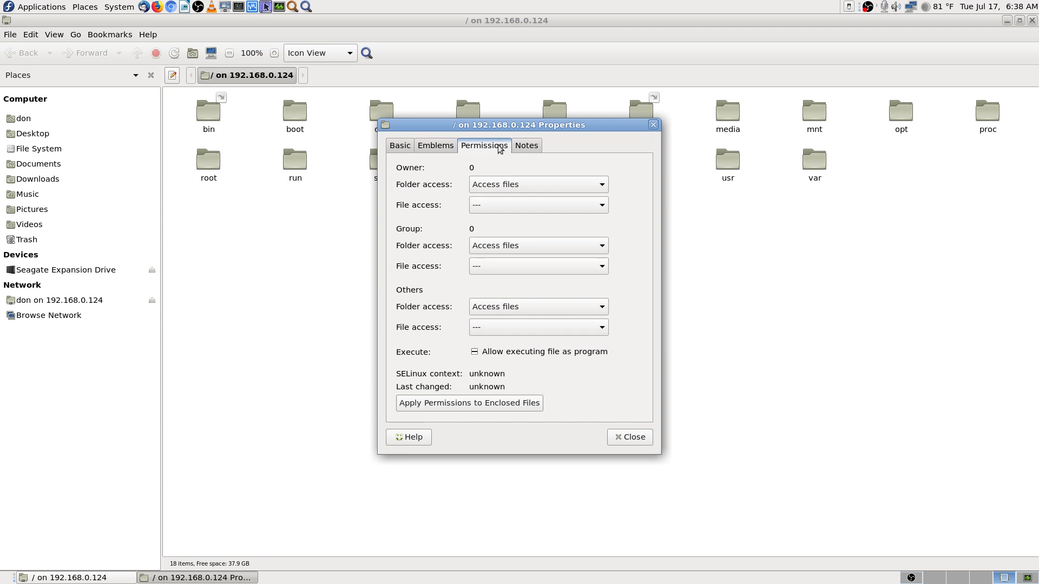
pyautogui.click(526, 146)
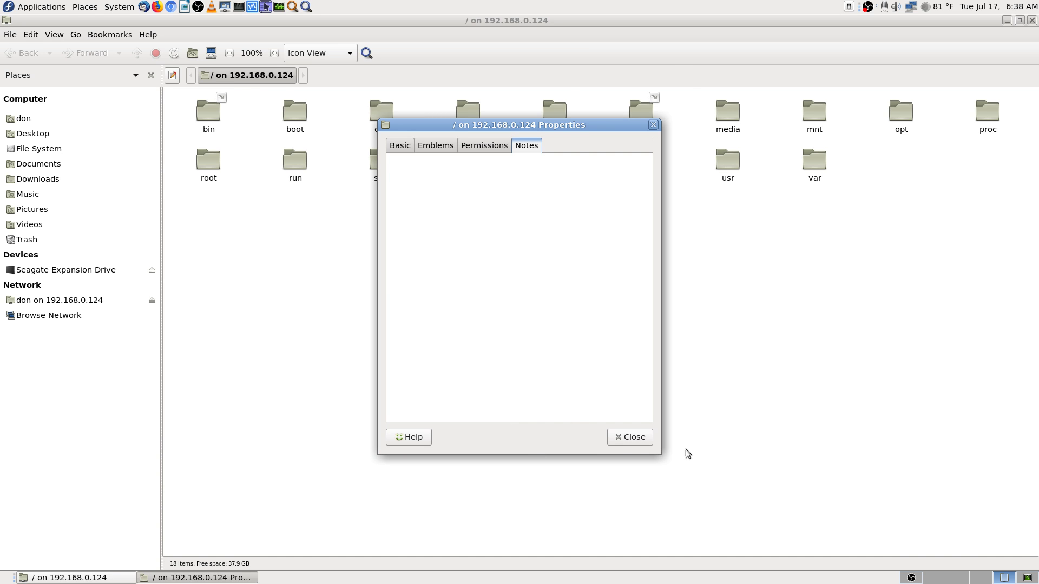
pyautogui.click(631, 440)
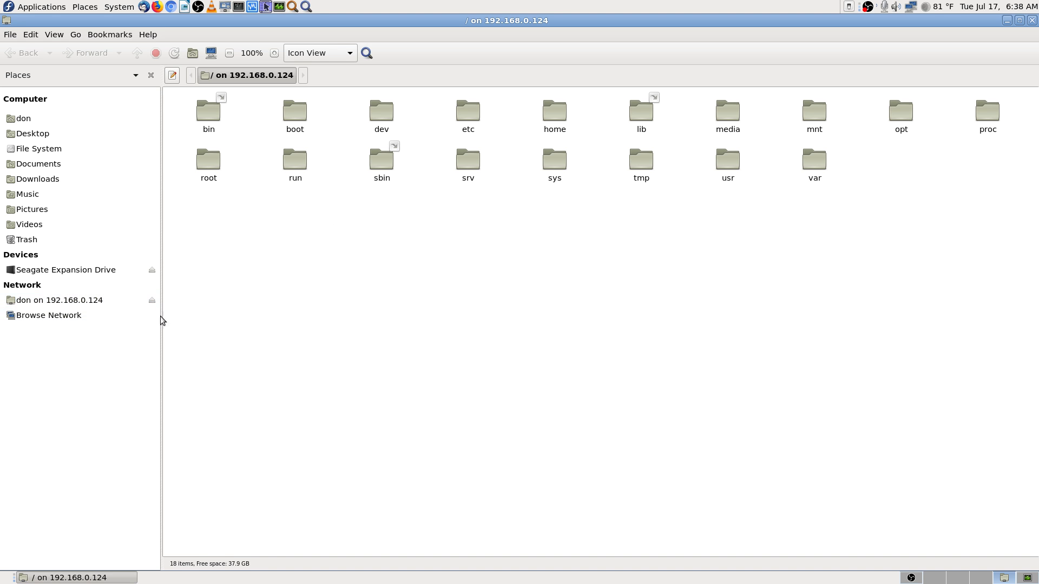
pyautogui.rightClick(107, 298)
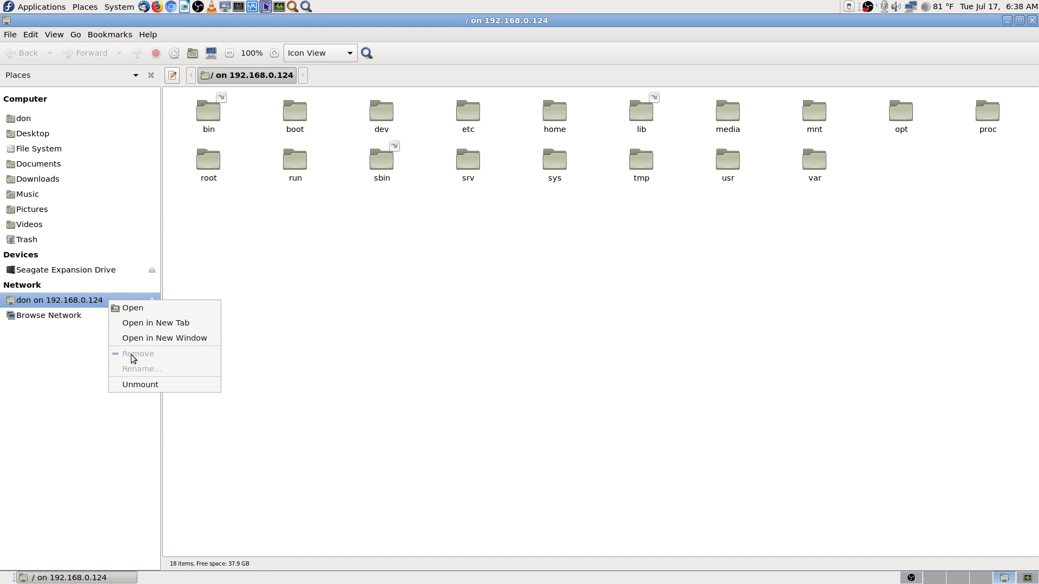
pyautogui.click(461, 359)
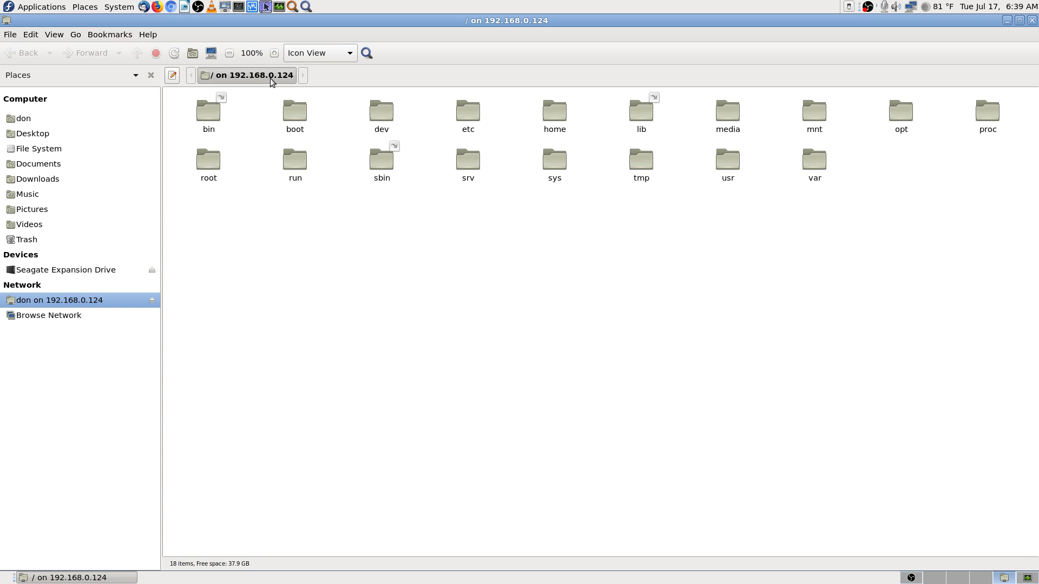
# Step: Launch Krusader on the empty workspace and browse its Virtual Filesystem location
pyautogui.click(993, 579)
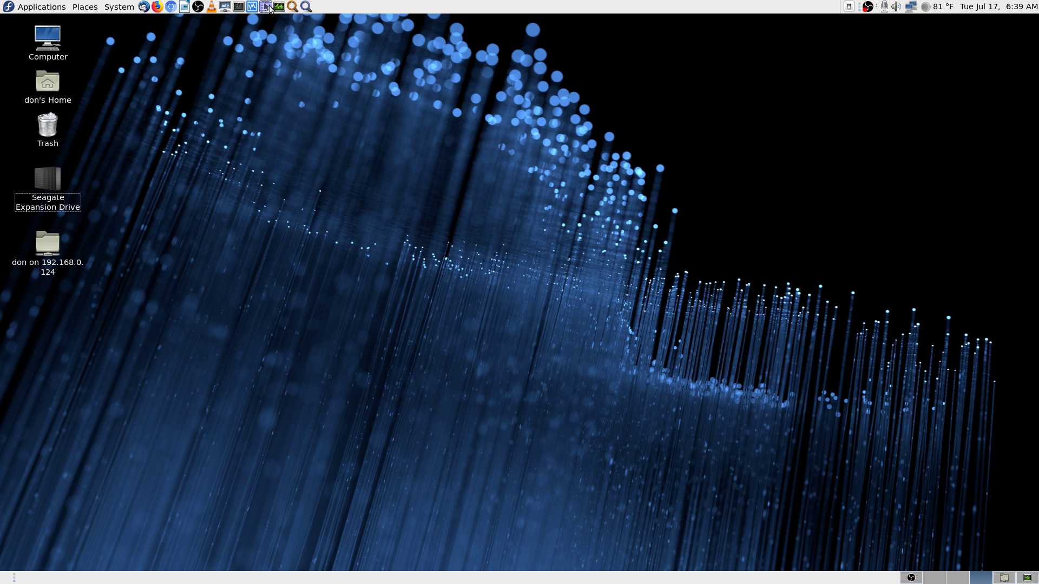
pyautogui.click(268, 6)
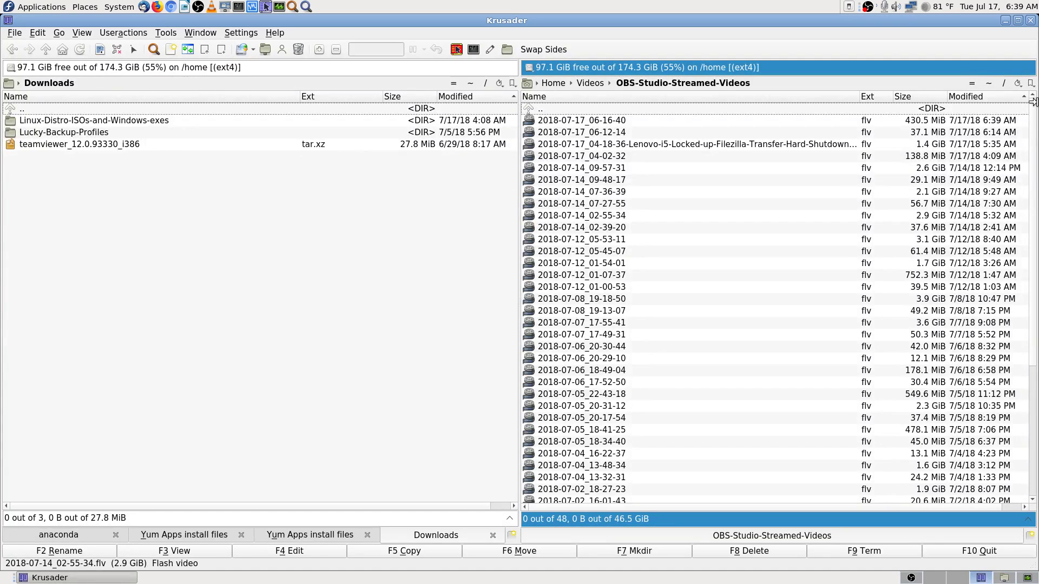
pyautogui.click(1031, 83)
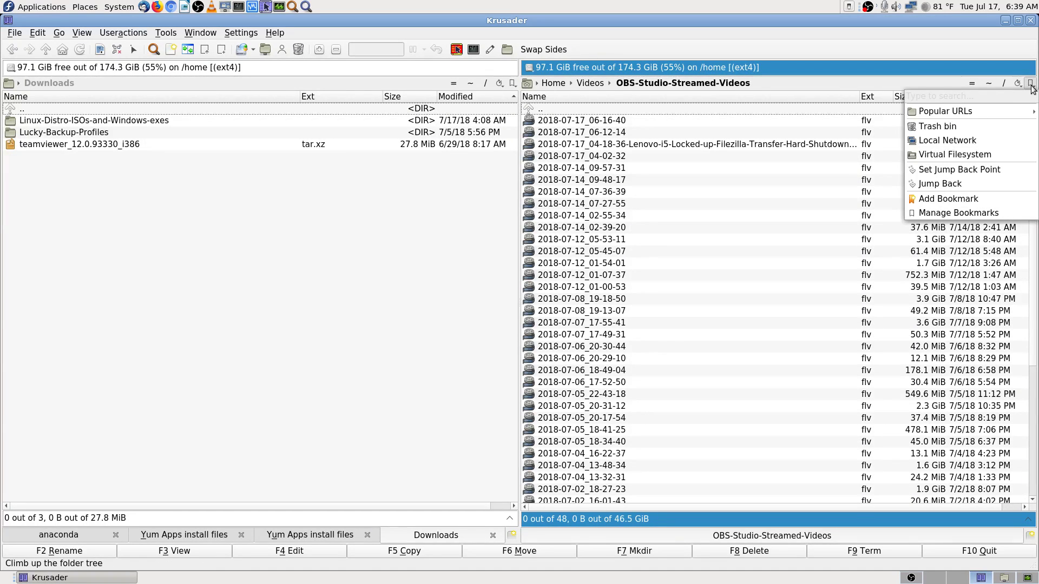
pyautogui.click(956, 155)
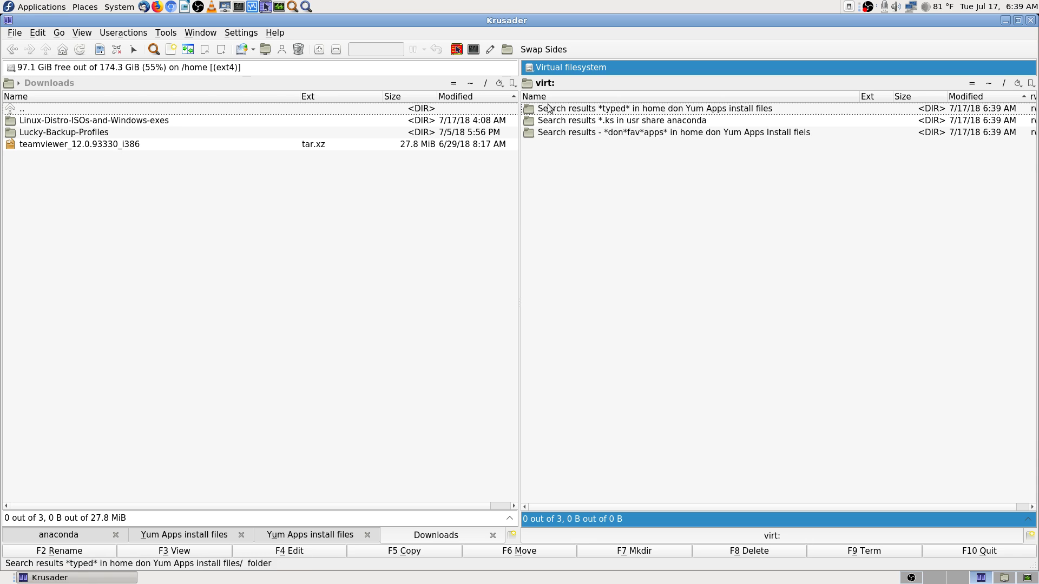
# Step: Browse Krusader's Local Network location, check the bookmark locations again and close Krusader
pyautogui.click(1030, 83)
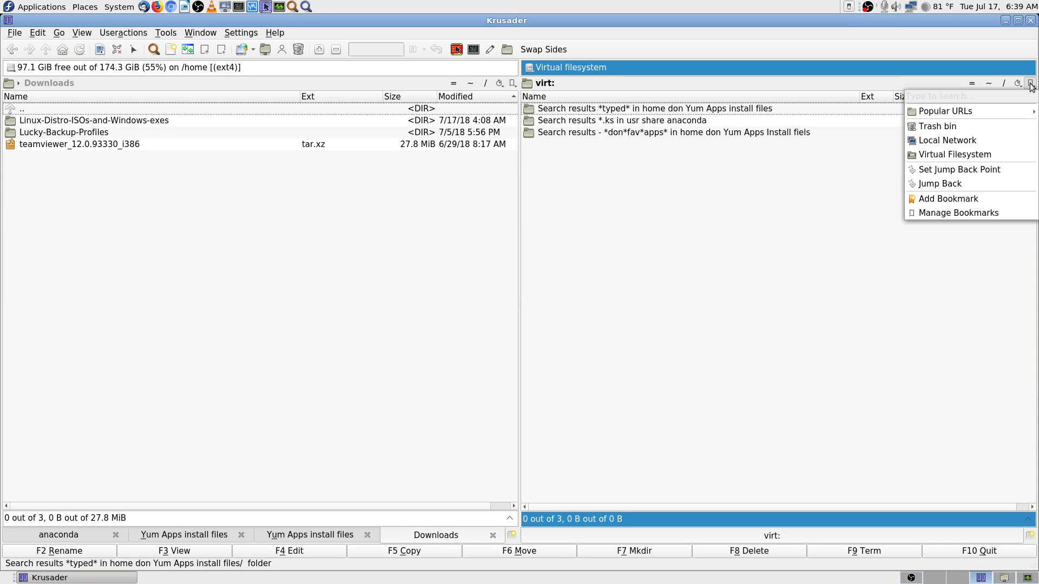
pyautogui.click(963, 141)
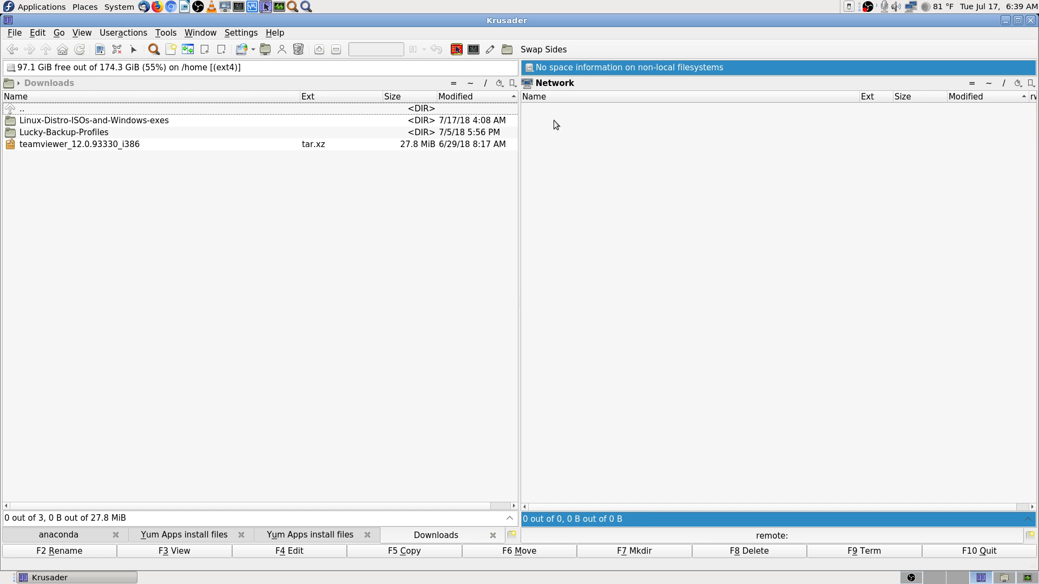
pyautogui.click(1030, 84)
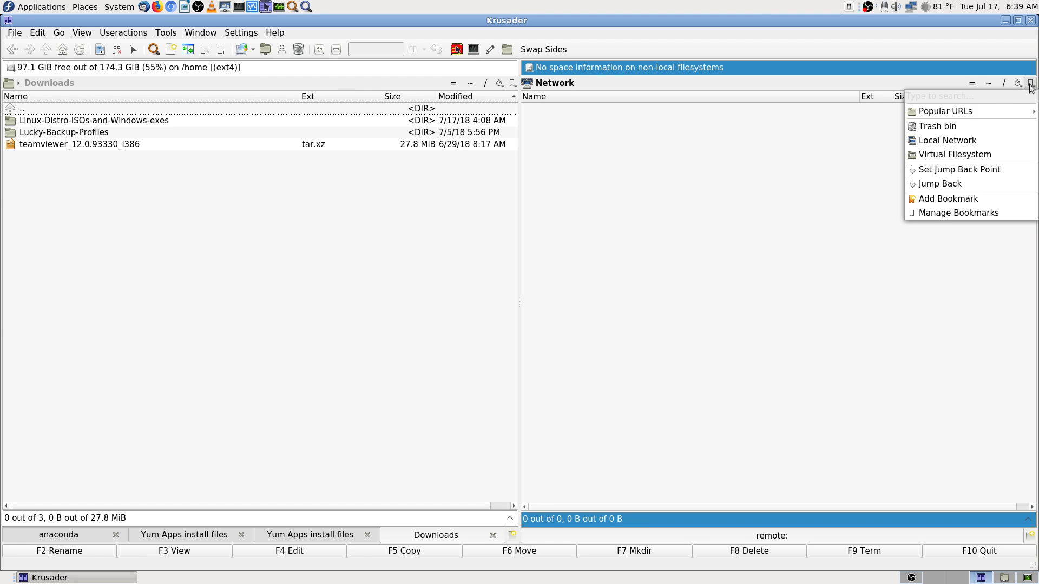
pyautogui.click(908, 361)
pyautogui.click(1032, 22)
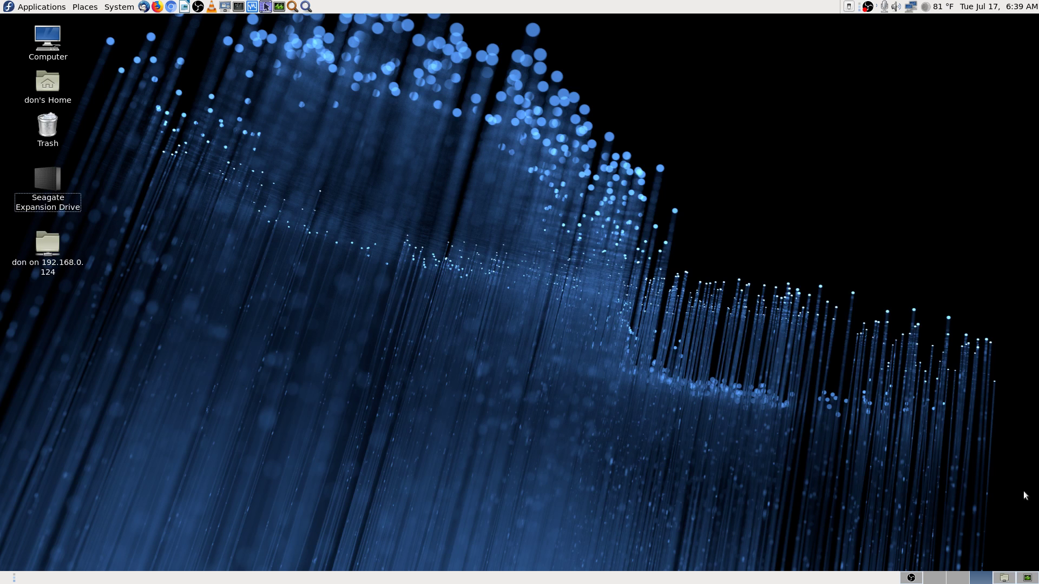
# Step: Return to the Caja window and check the actions available for the mounted 192.168.0.124 server
pyautogui.click(910, 579)
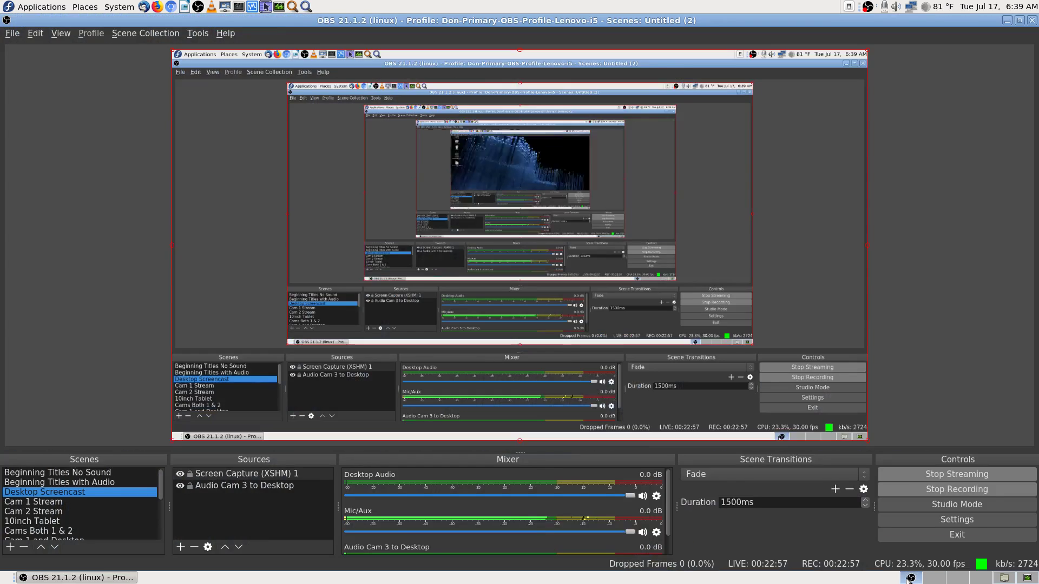
pyautogui.click(1004, 578)
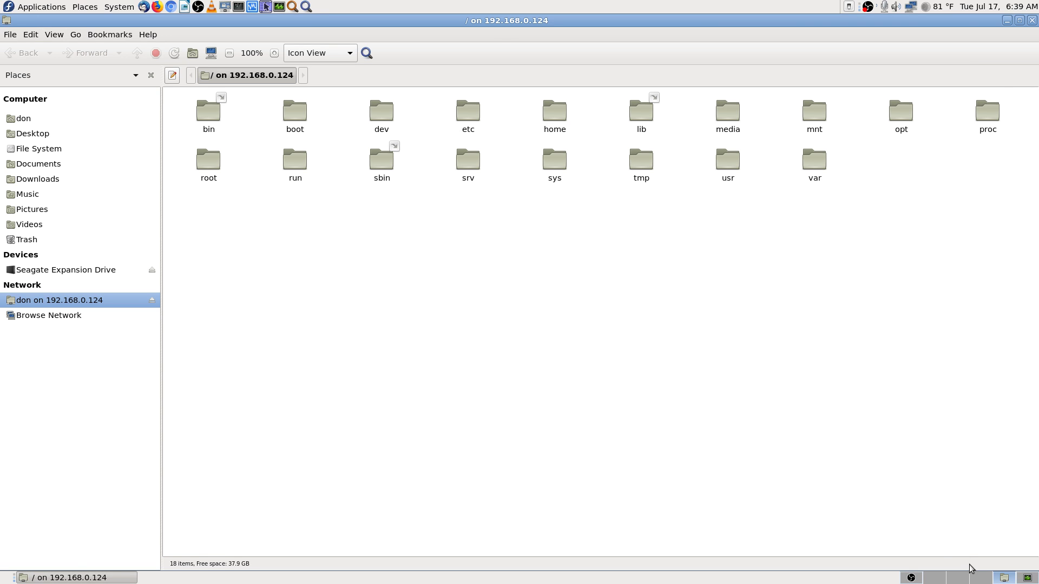
pyautogui.rightClick(102, 299)
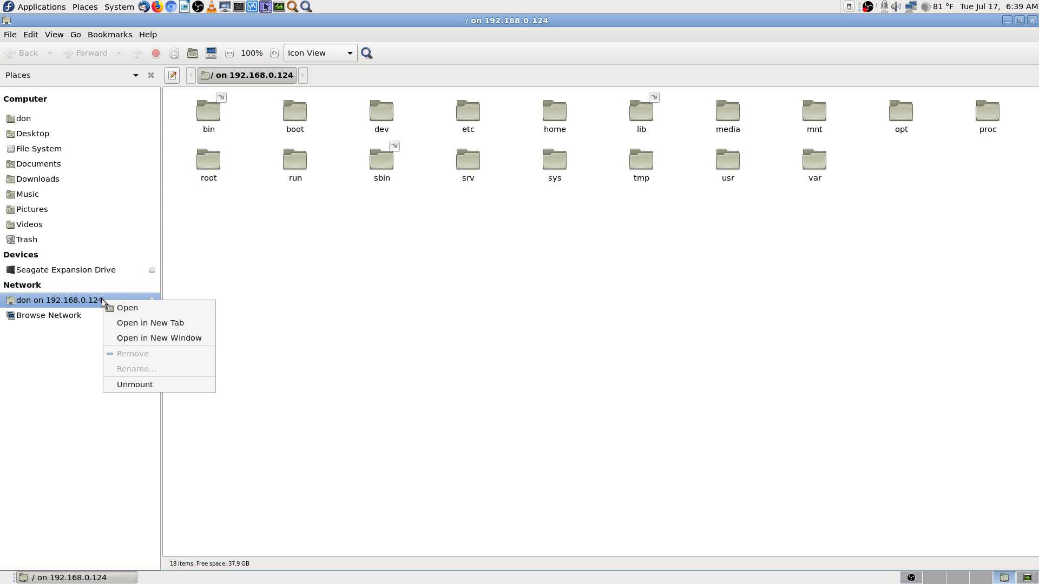
pyautogui.click(431, 340)
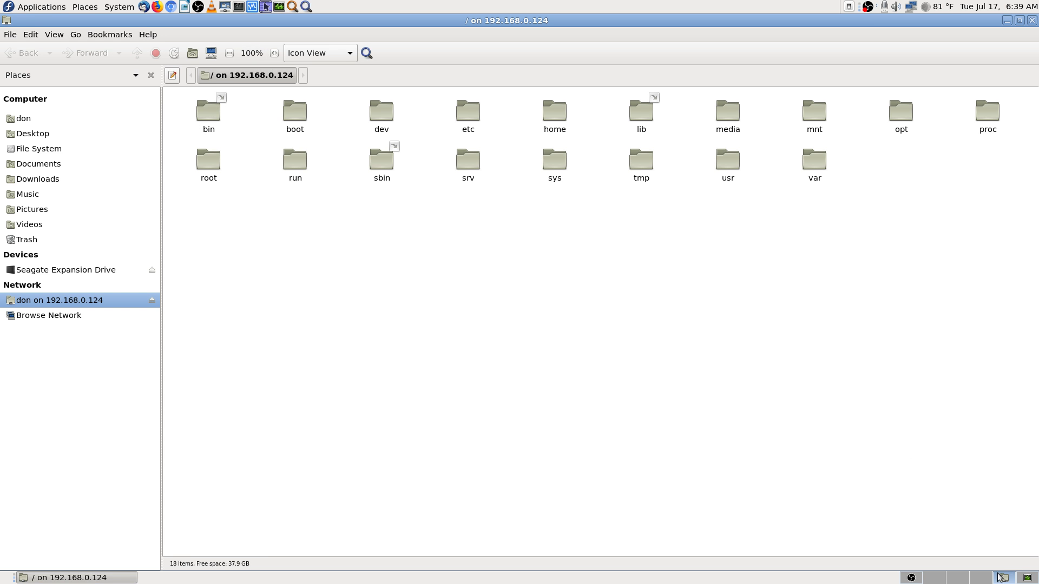
# Step: Reopen Krusader on the empty workspace and look through its bookmark locations for the mounted server
pyautogui.click(980, 577)
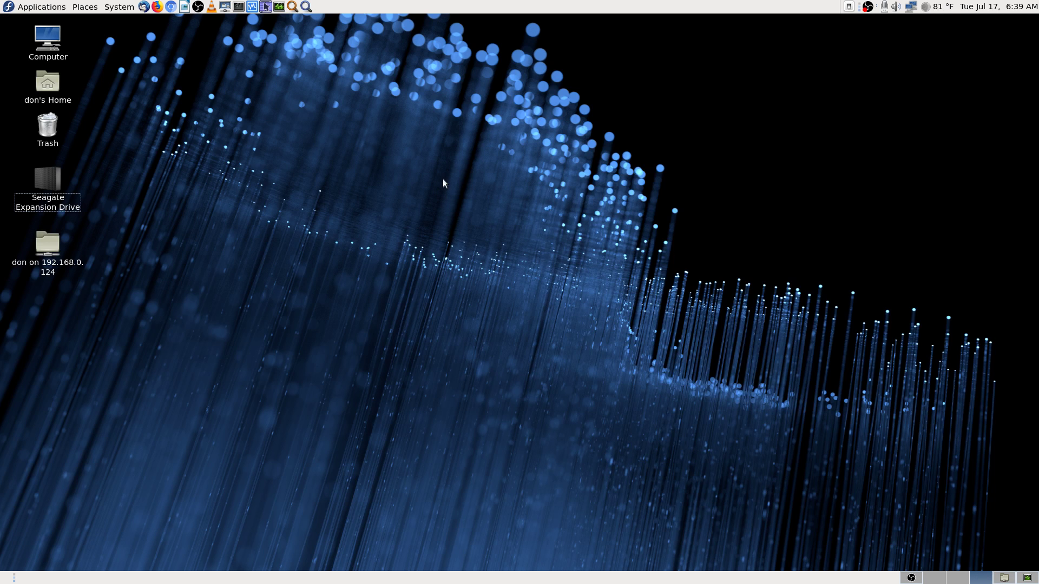
pyautogui.click(268, 7)
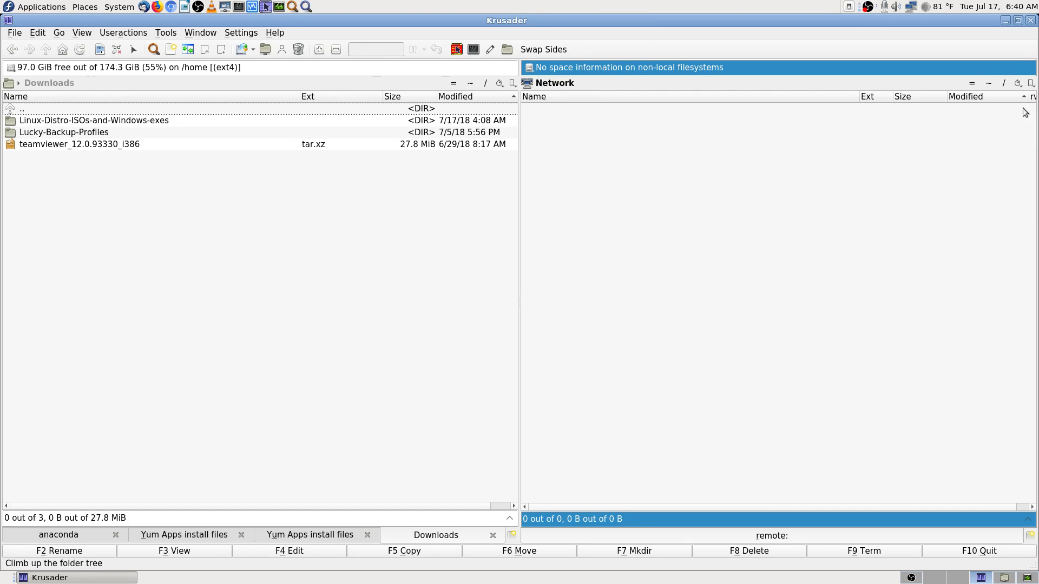
pyautogui.click(1031, 83)
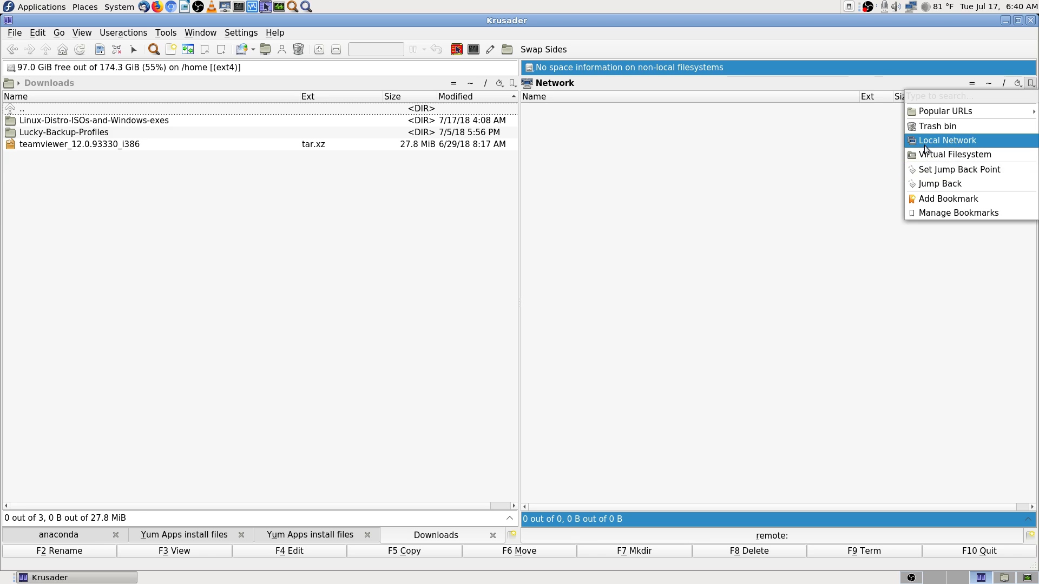
pyautogui.click(760, 175)
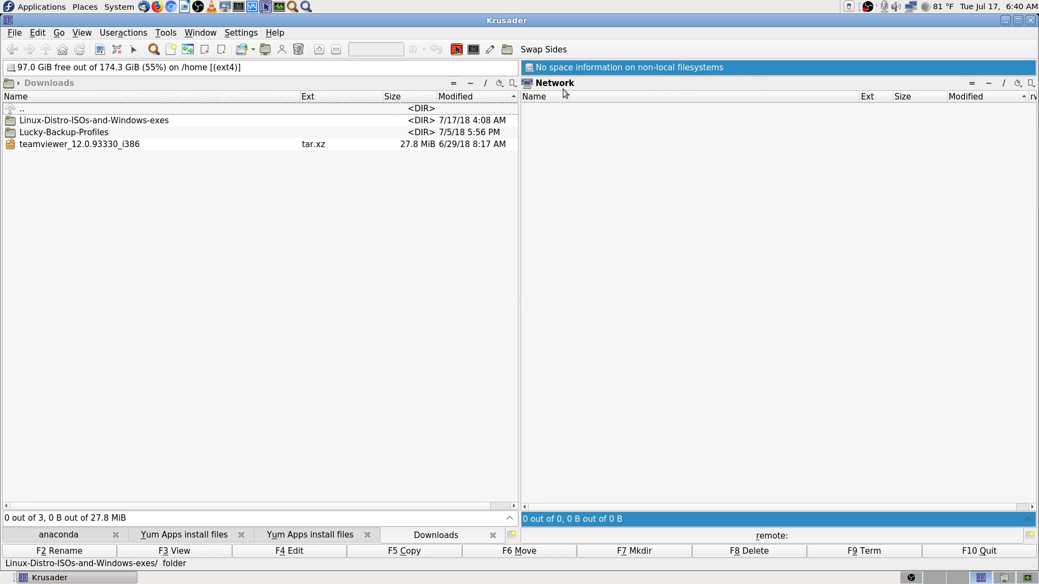
# Step: Open the Seagate Expansion Drive from the available media and go up the folder tree to /run/media
pyautogui.click(530, 67)
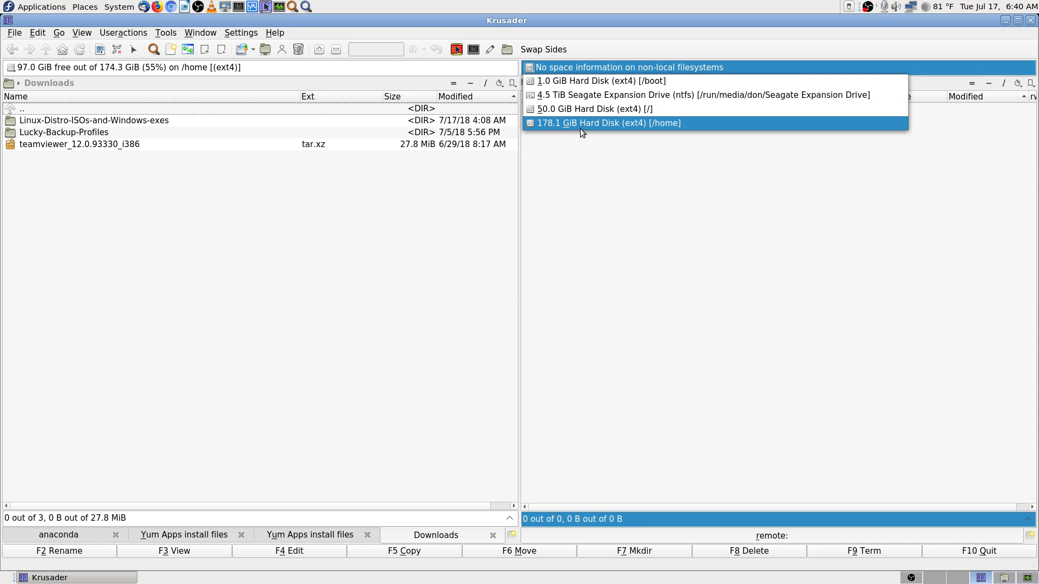
pyautogui.click(600, 169)
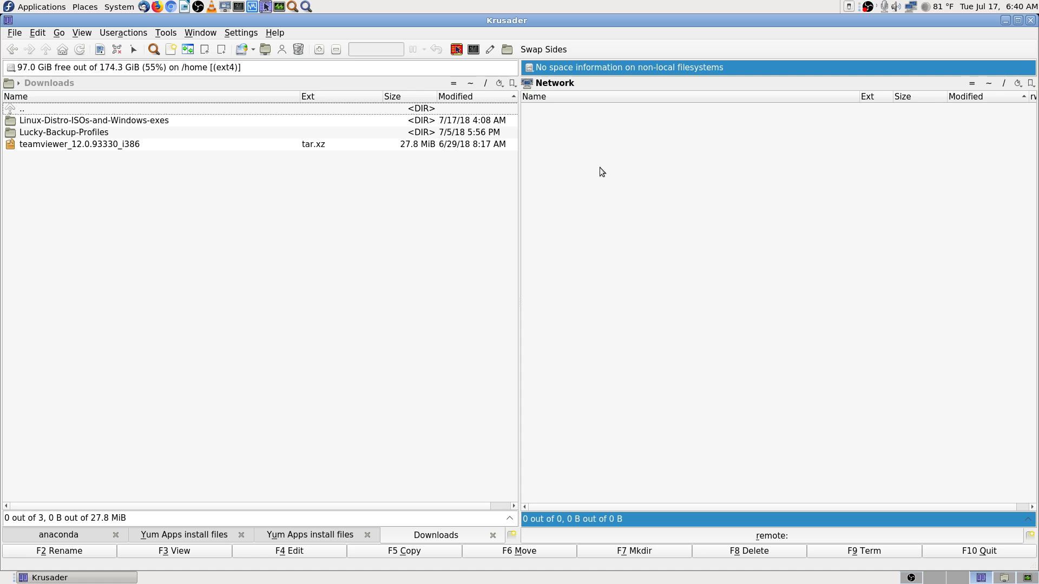
pyautogui.click(530, 68)
pyautogui.click(586, 96)
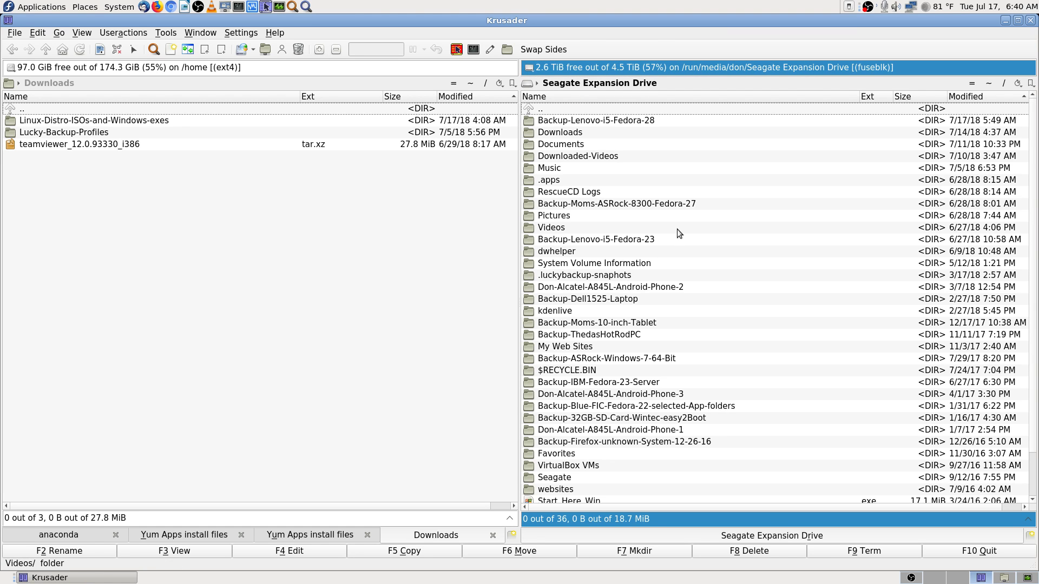
pyautogui.press('BackSpace')
pyautogui.press('BackSpace')
pyautogui.press('BackSpace')
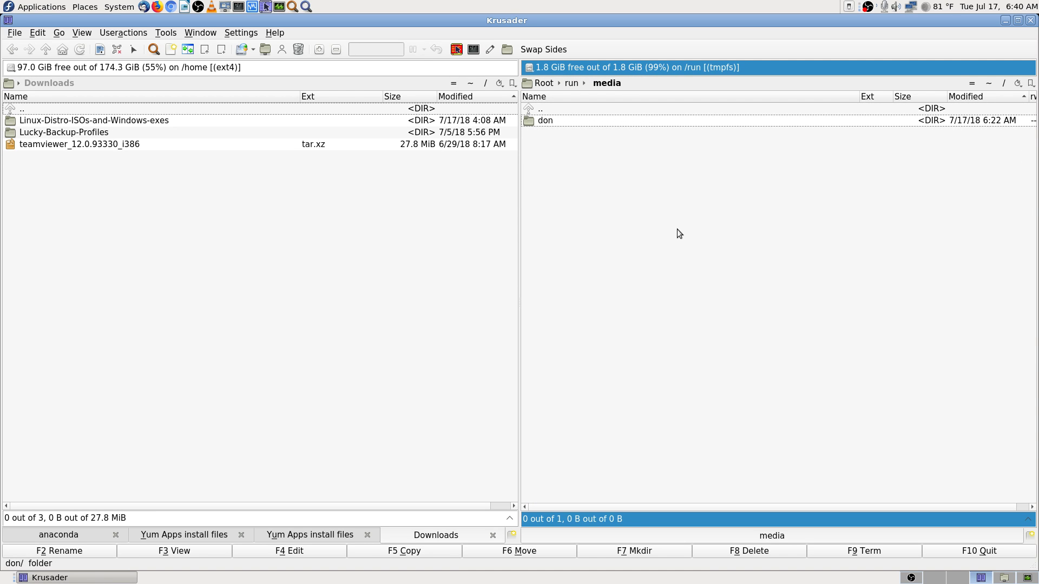
# Step: Go up to /run, switch to the home folder and search it for .gvfs, clearing the search text when done
pyautogui.press('Return')
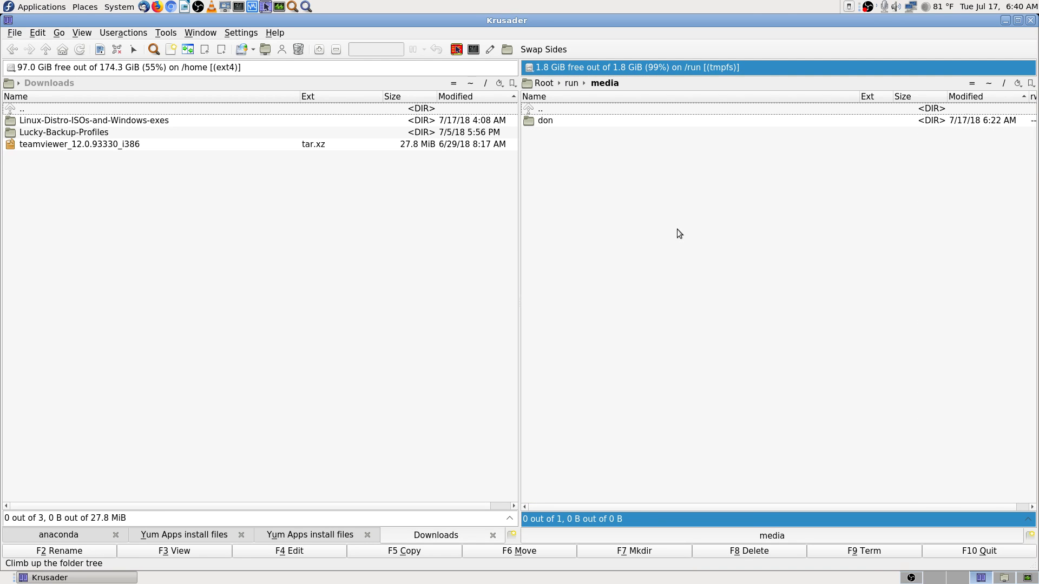
pyautogui.press('BackSpace')
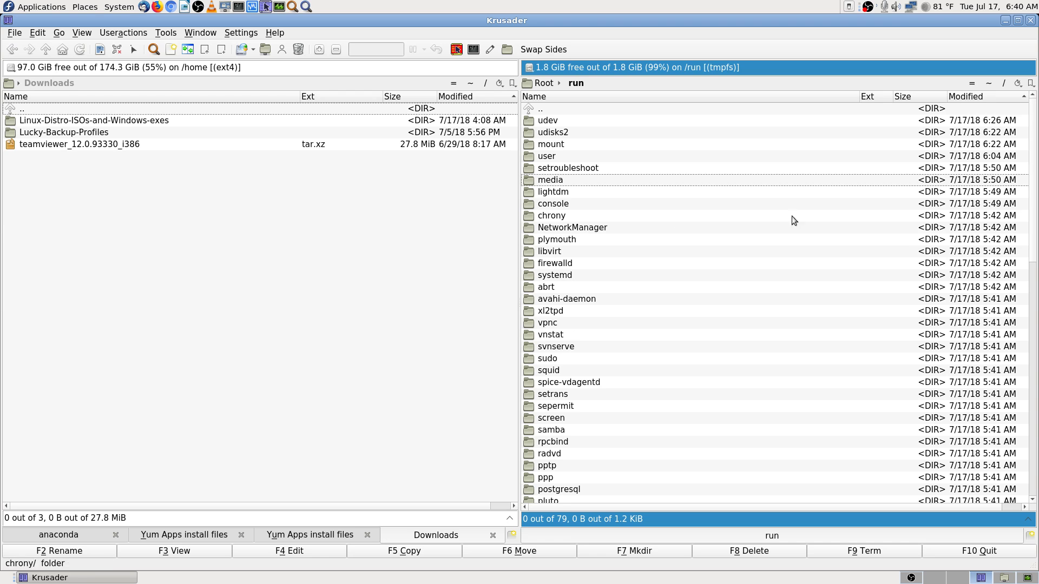
pyautogui.click(985, 84)
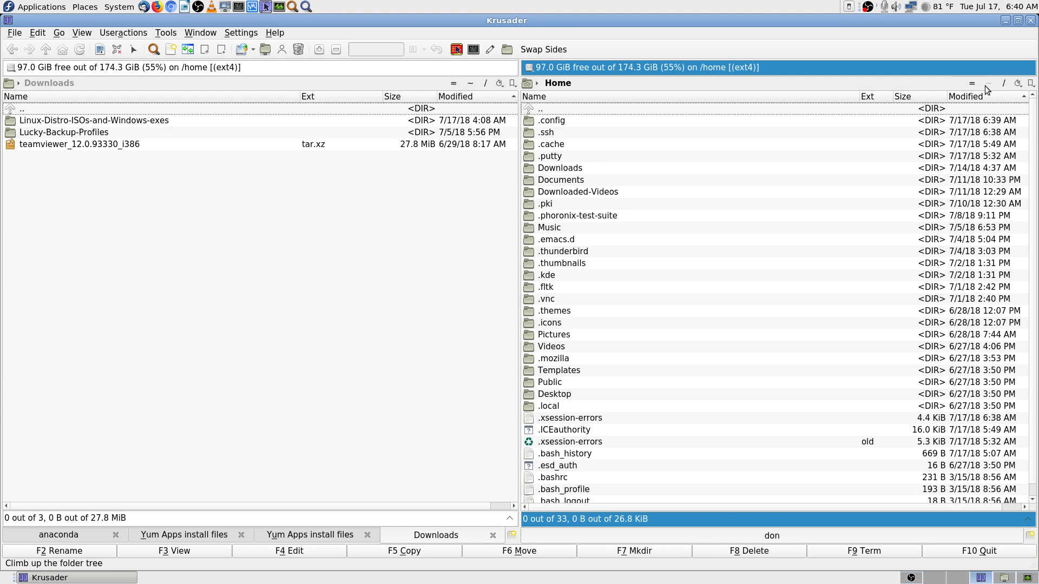
pyautogui.write('.gv')
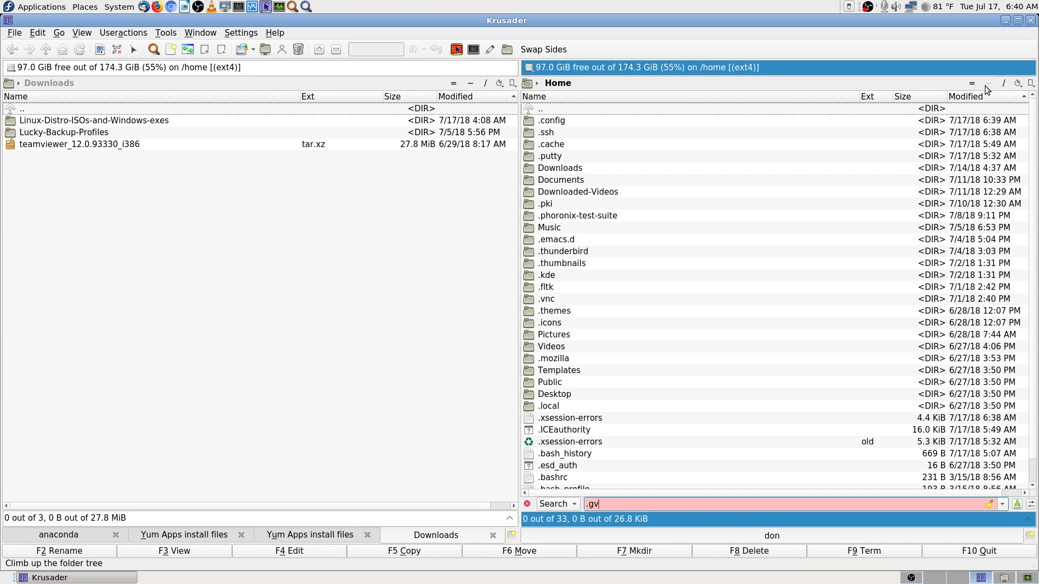
pyautogui.write('fs')
pyautogui.press('BackSpace')
pyautogui.press('BackSpace')
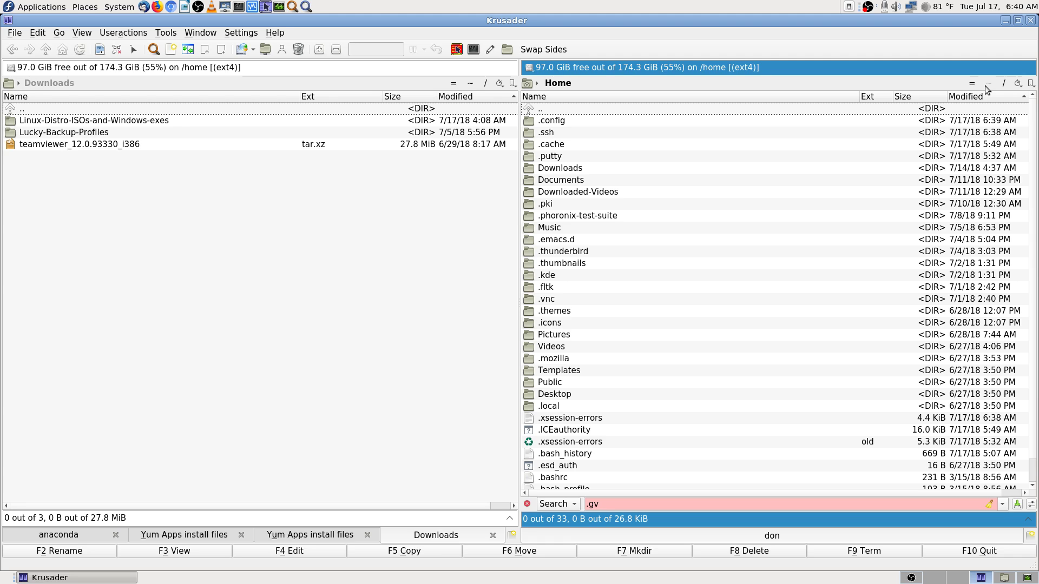
pyautogui.press('BackSpace')
pyautogui.press('BackSpace')
pyautogui.press('BackSpace')
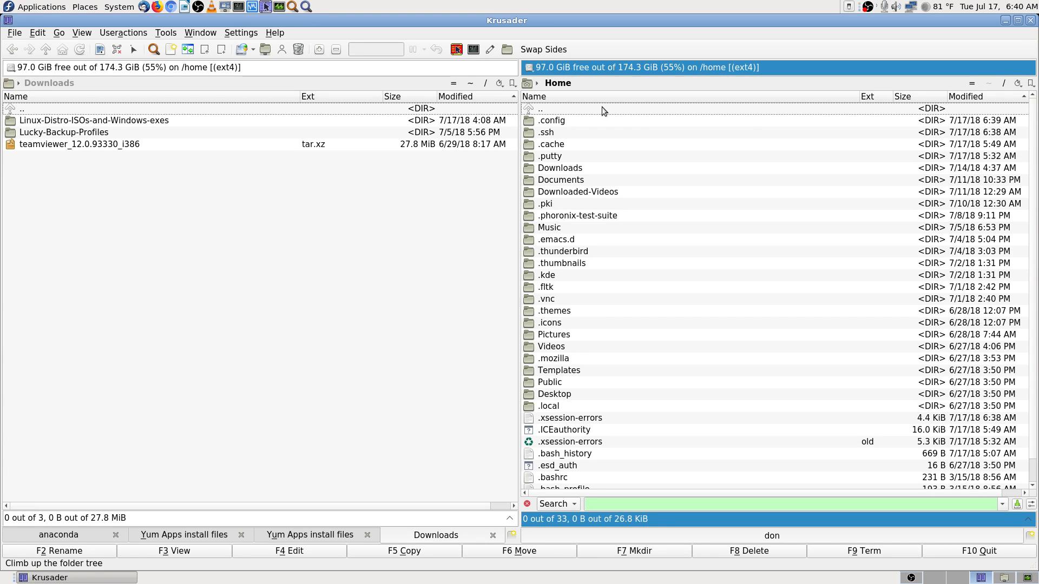
# Step: Check the media and mnt folders under Root for the mounted server
pyautogui.click(1004, 83)
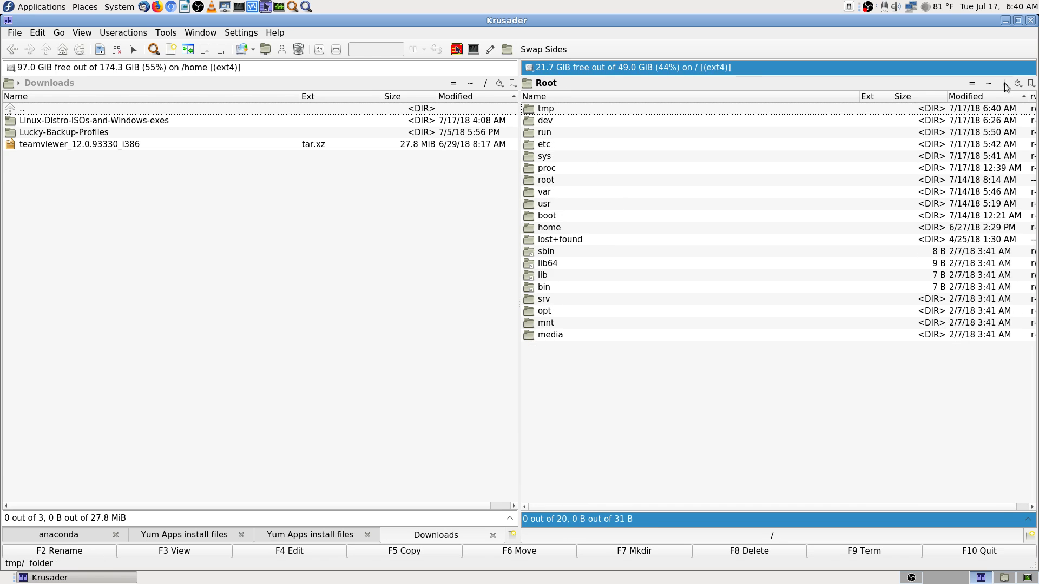
pyautogui.write('med')
pyautogui.press('Return')
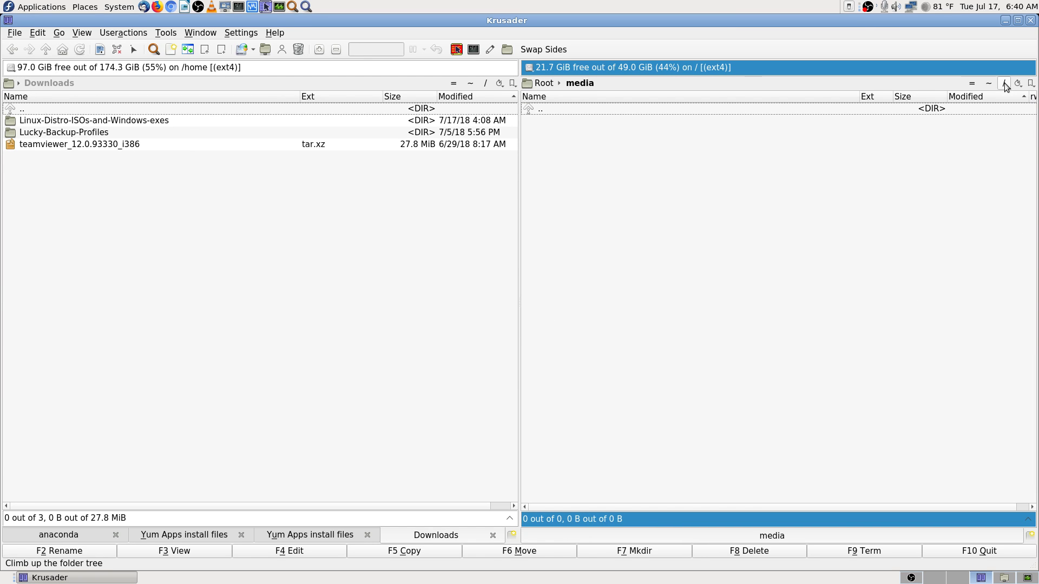
pyautogui.click(1004, 83)
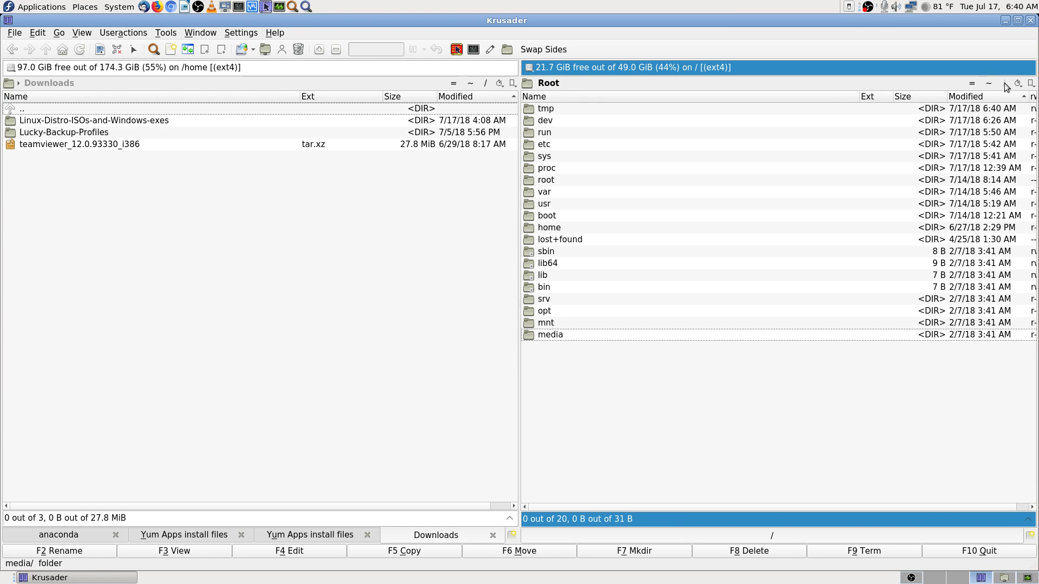
pyautogui.write('mnt')
pyautogui.press('Return')
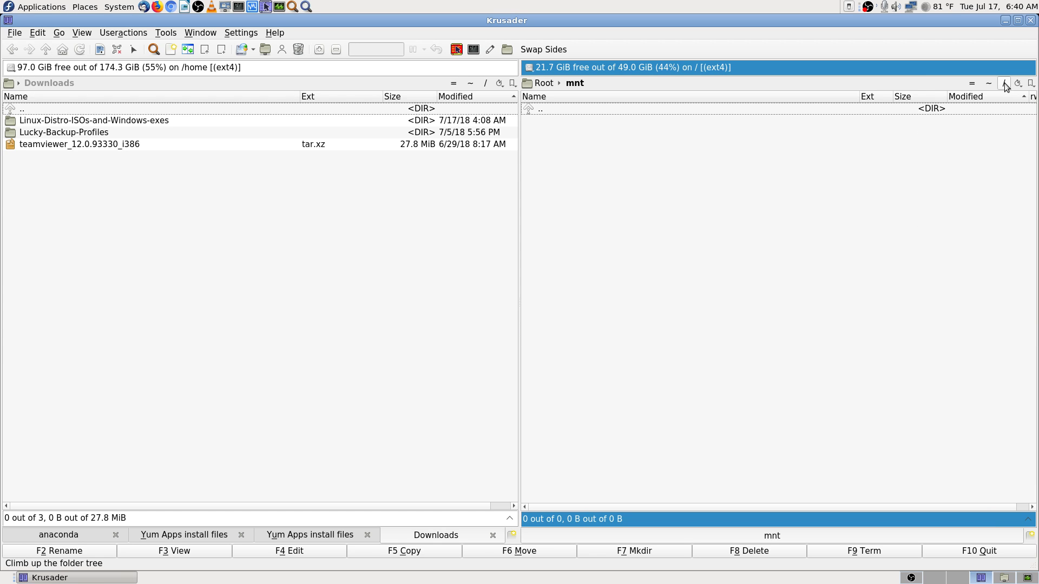
pyautogui.click(1004, 83)
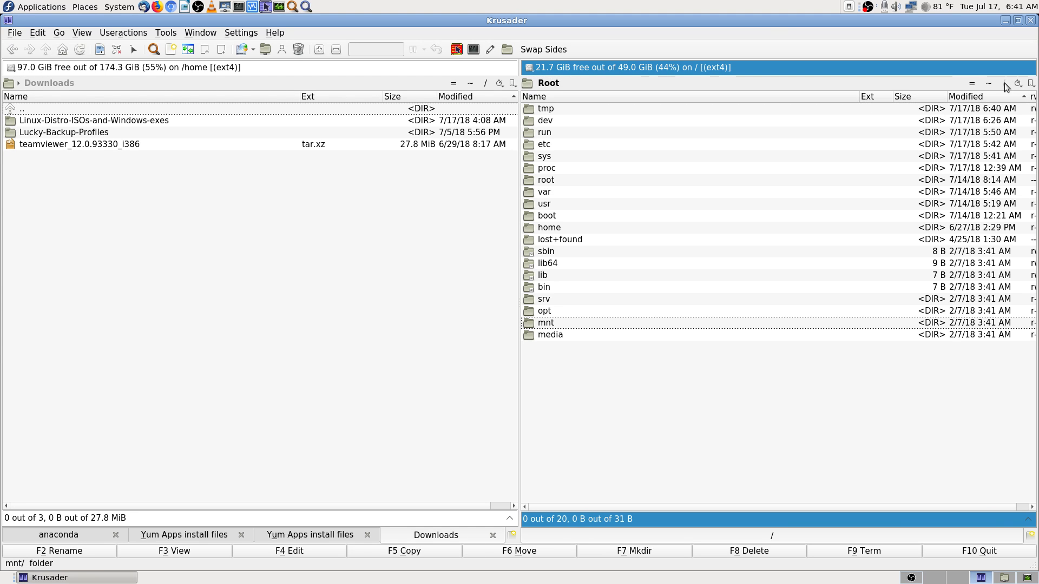
pyautogui.press('Down')
pyautogui.press('Return')
pyautogui.click(1004, 83)
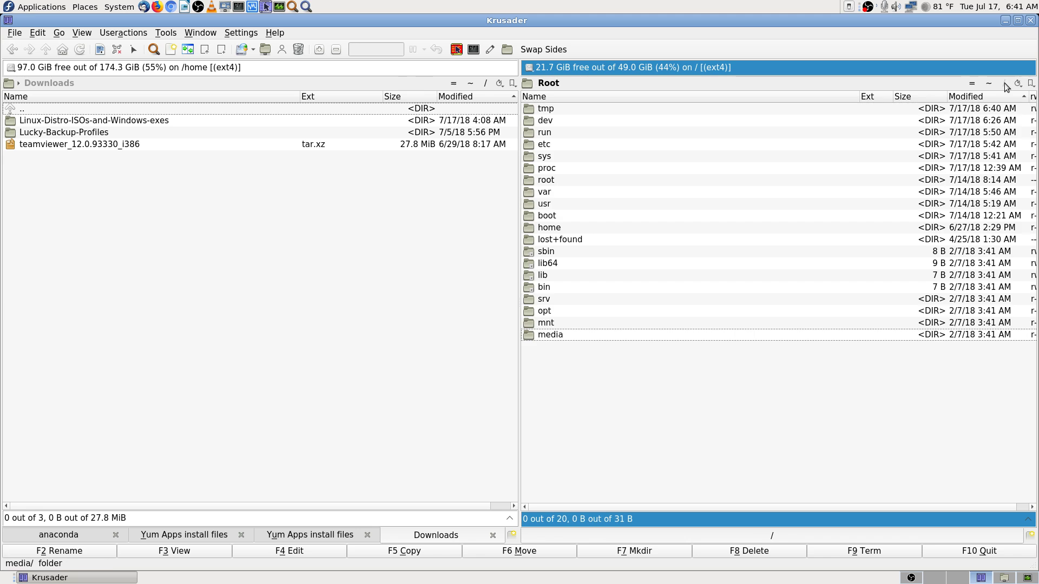
pyautogui.press('Up')
pyautogui.press('Return')
pyautogui.click(1005, 83)
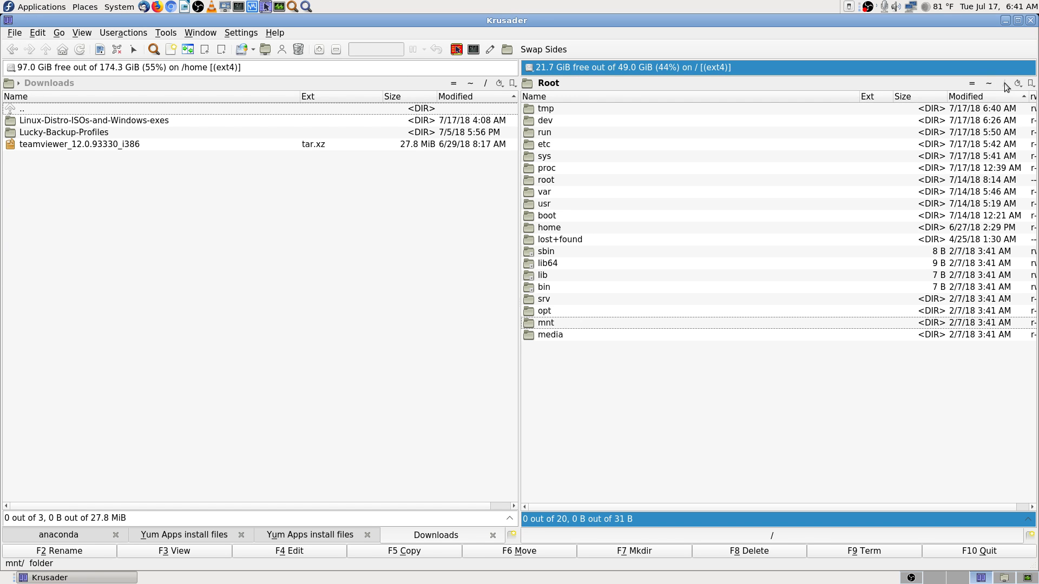
# Step: Look in the /run/mount folder for the mounted server
pyautogui.write('run')
pyautogui.press('Return')
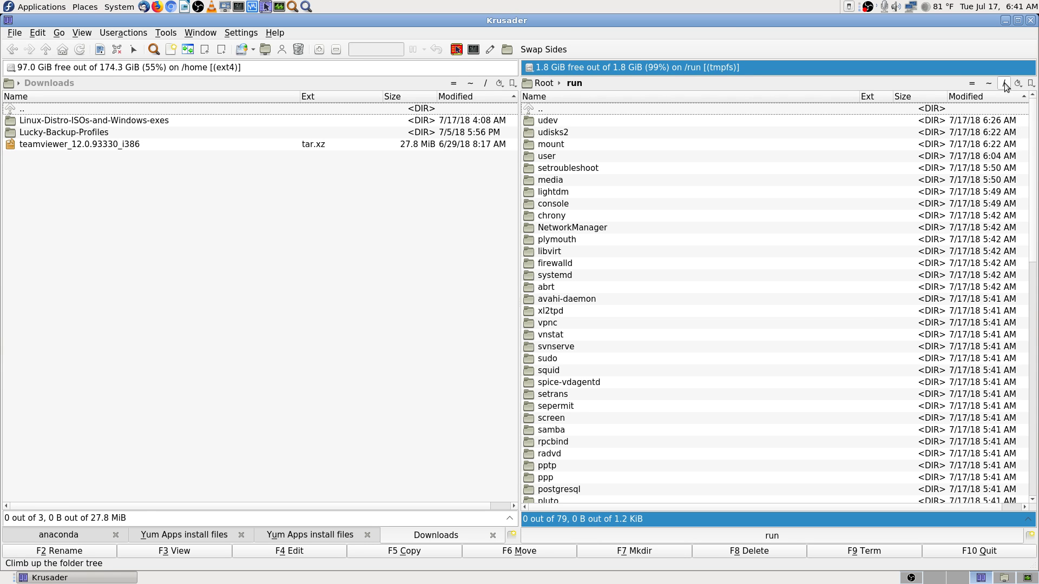
pyautogui.write('mount')
pyautogui.press('Return')
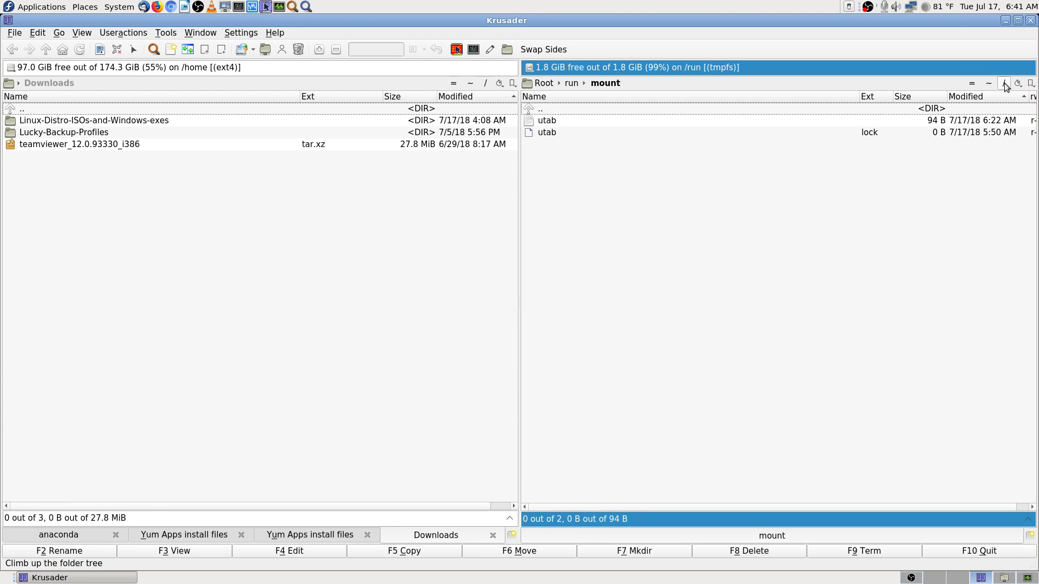
# Step: Browse through /run/media to the Seagate Expansion Drive and close Krusader
pyautogui.click(1004, 83)
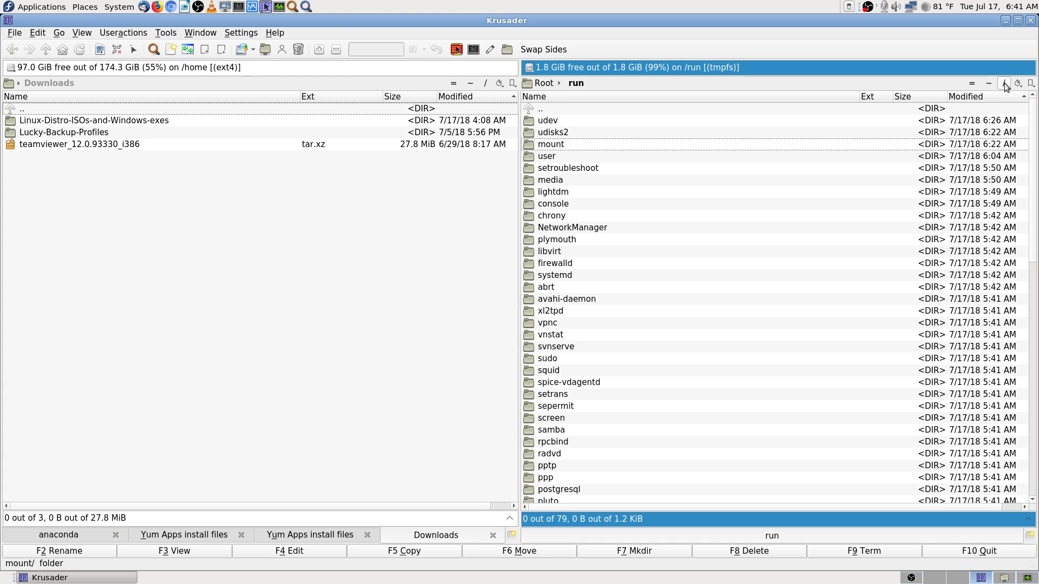
pyautogui.write('media')
pyautogui.press('Return')
pyautogui.press('Down')
pyautogui.press('Return')
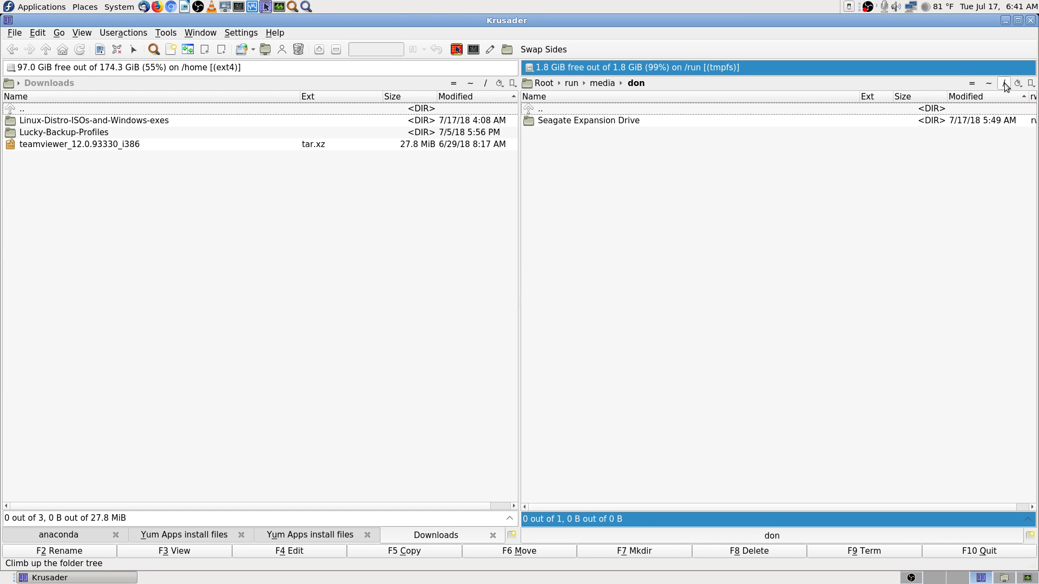
pyautogui.press('Down')
pyautogui.press('Return')
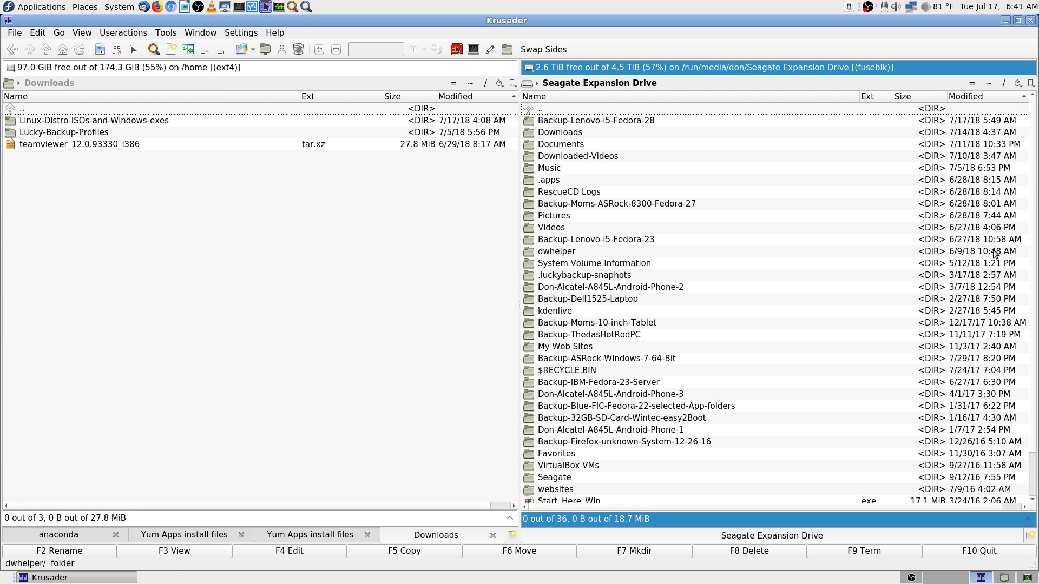
pyautogui.click(1030, 20)
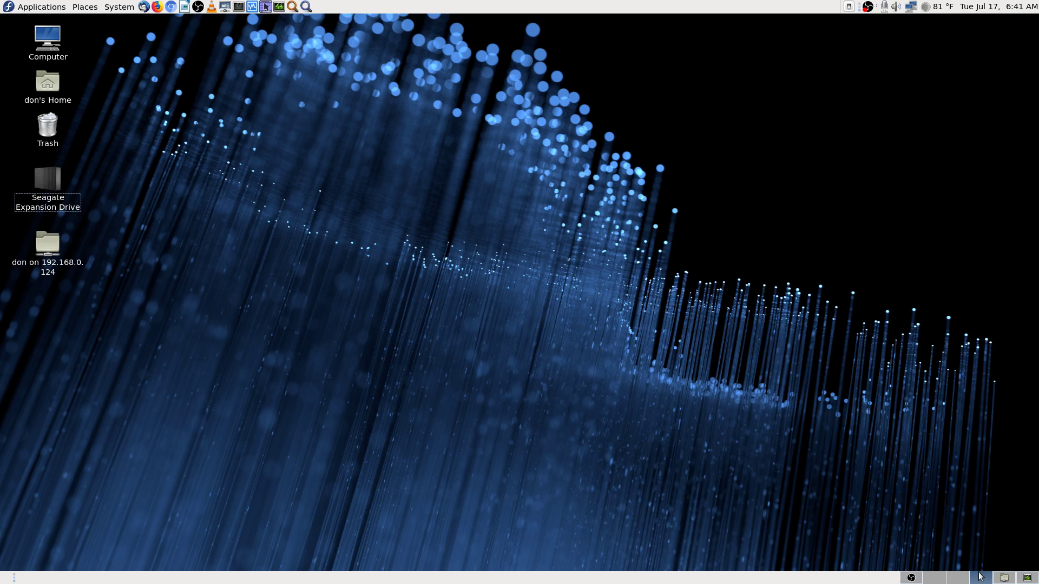
# Step: Return to the Caja window and open the user's Downloads folder under home on 192.168.0.124
pyautogui.click(1002, 576)
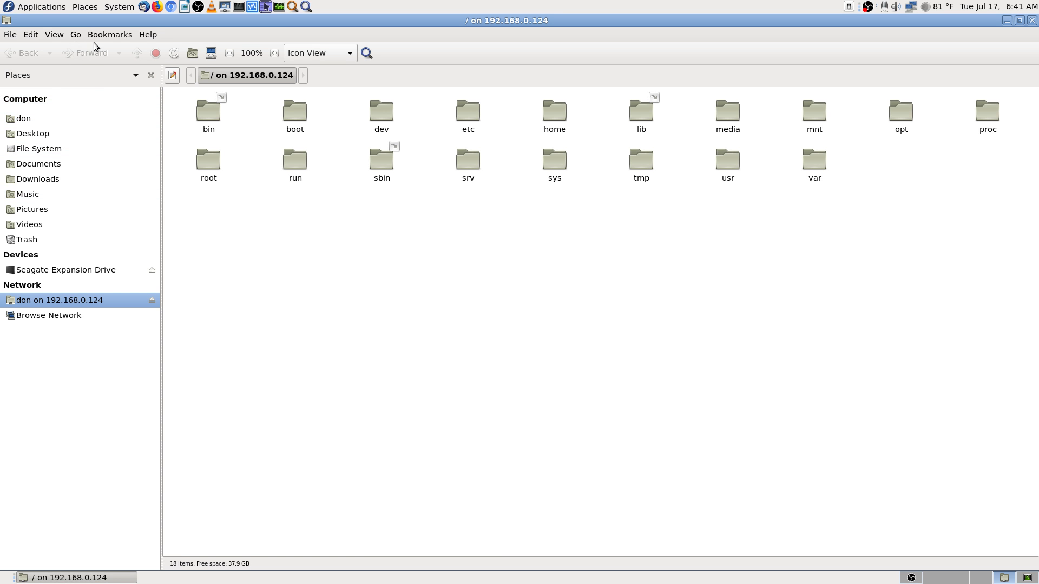
pyautogui.doubleClick(561, 118)
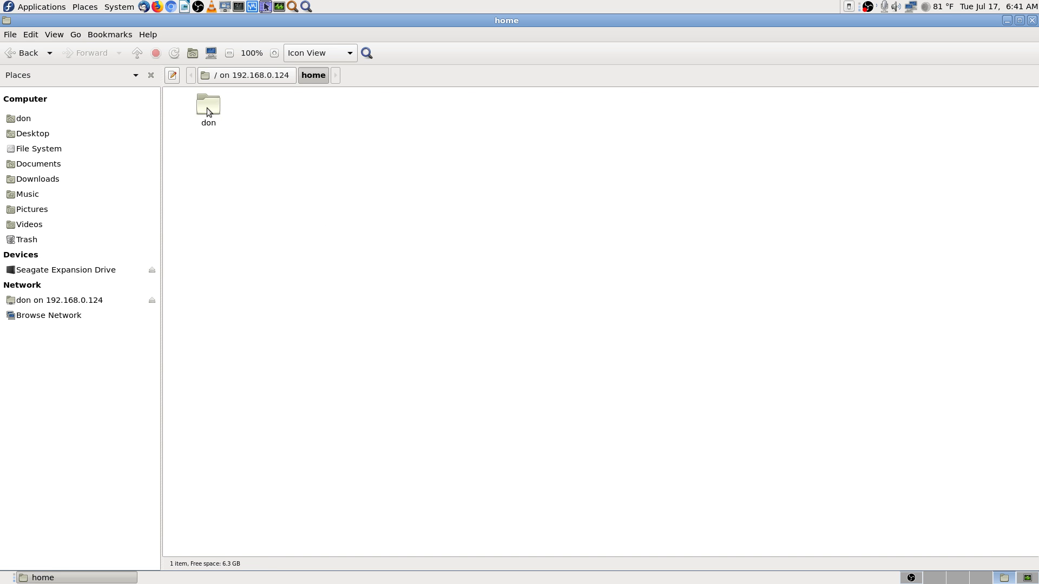
pyautogui.doubleClick(207, 109)
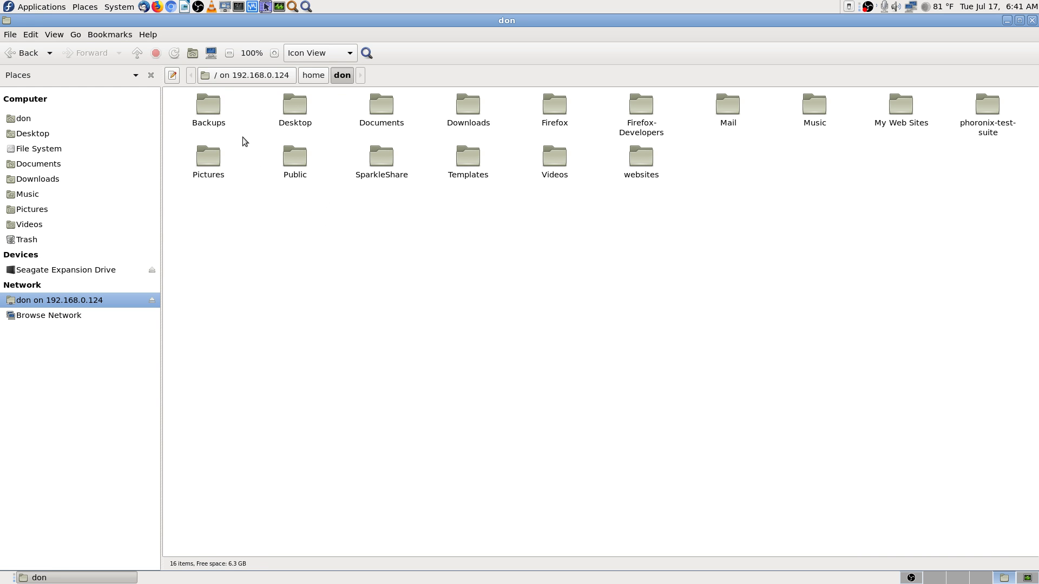
pyautogui.doubleClick(468, 105)
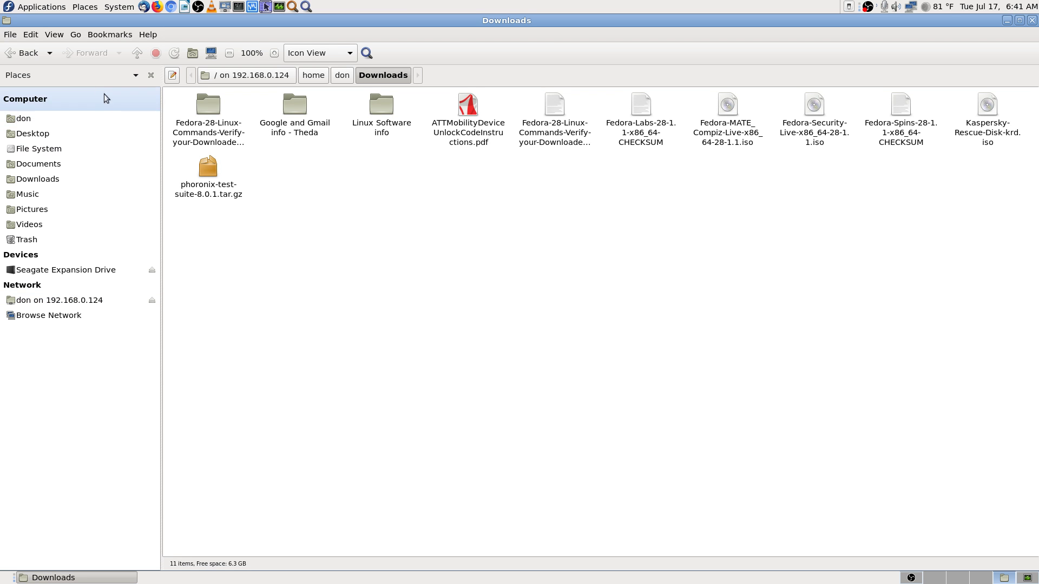
# Step: Show an extra pane in Caja and open the Seagate Expansion Drive's Downloads folder beside the server's Downloads
pyautogui.click(54, 35)
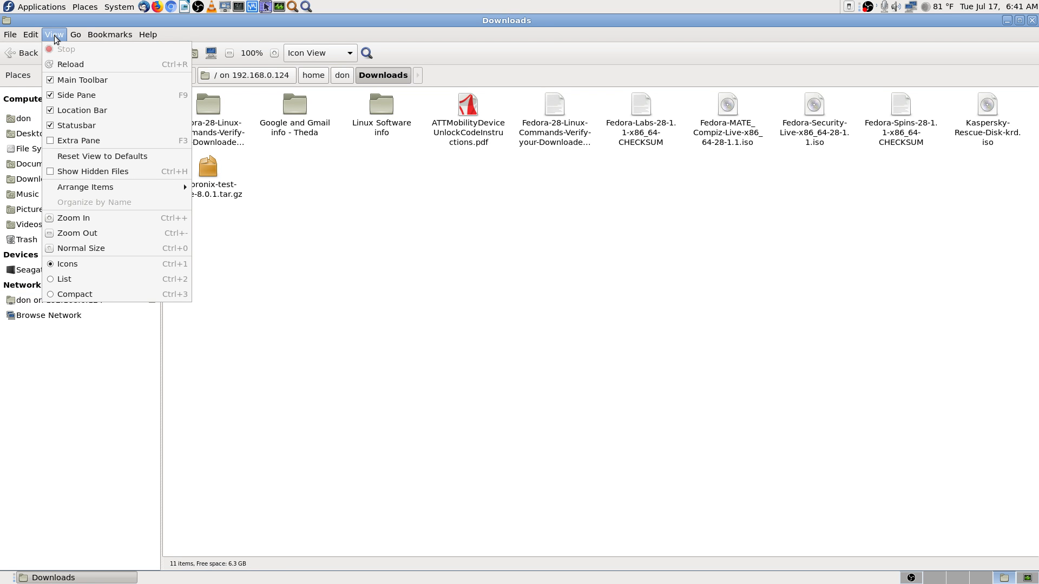
pyautogui.click(96, 140)
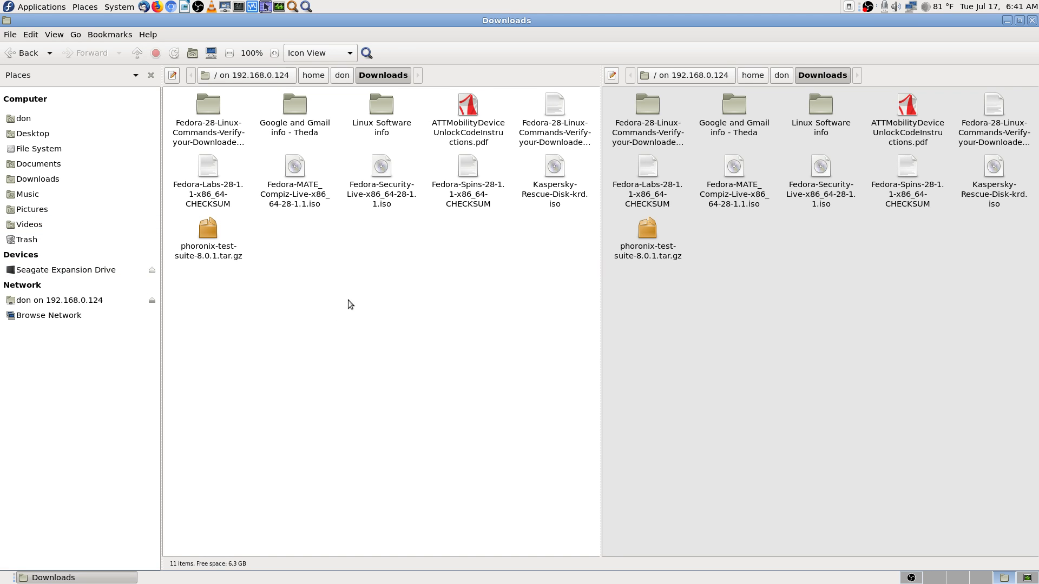
pyautogui.click(63, 270)
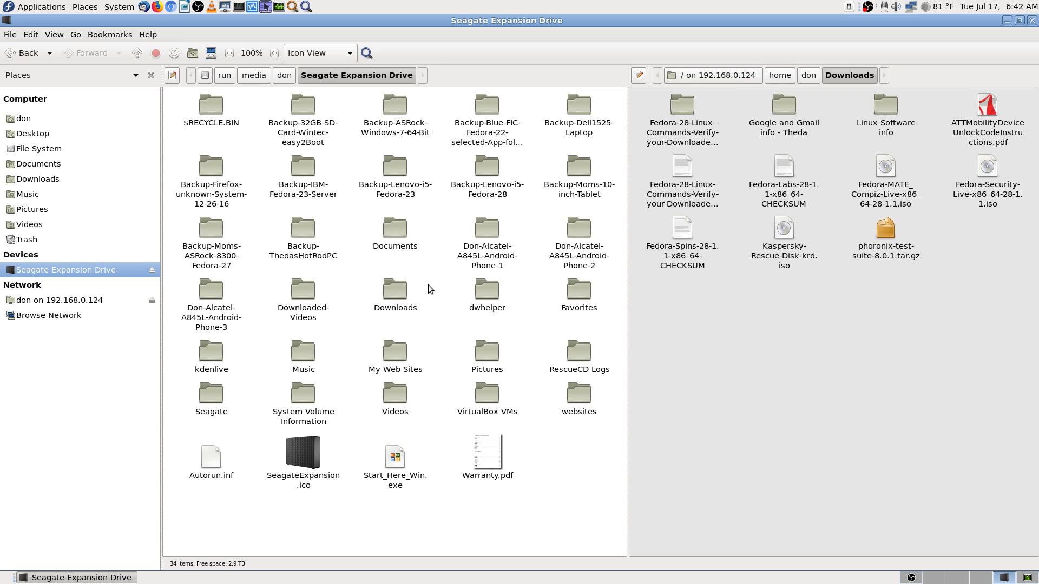
pyautogui.doubleClick(395, 292)
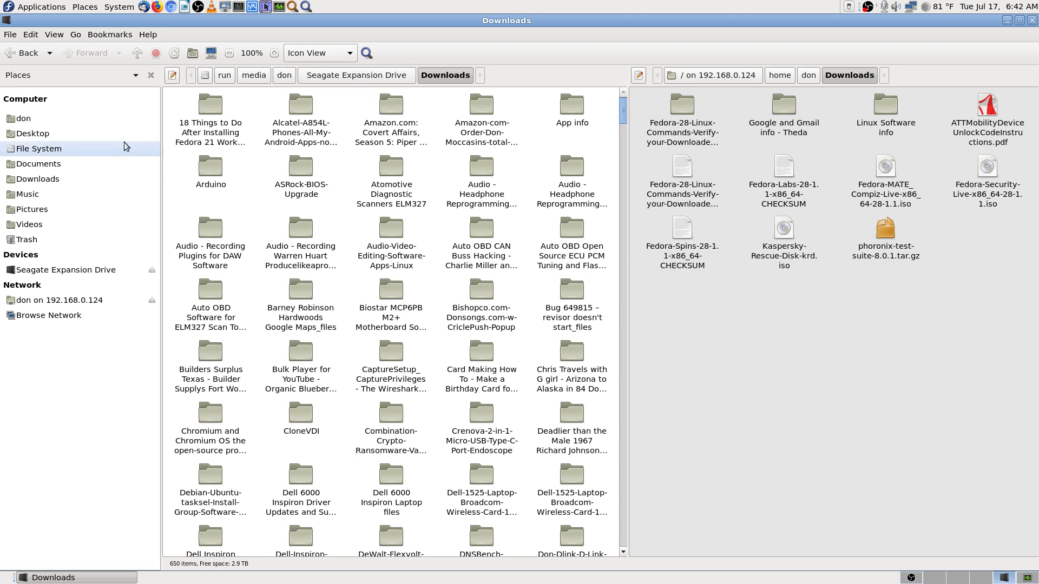
# Step: Switch the drive's Downloads folder to List view and widen its Name column to show the long folder names
pyautogui.click(56, 35)
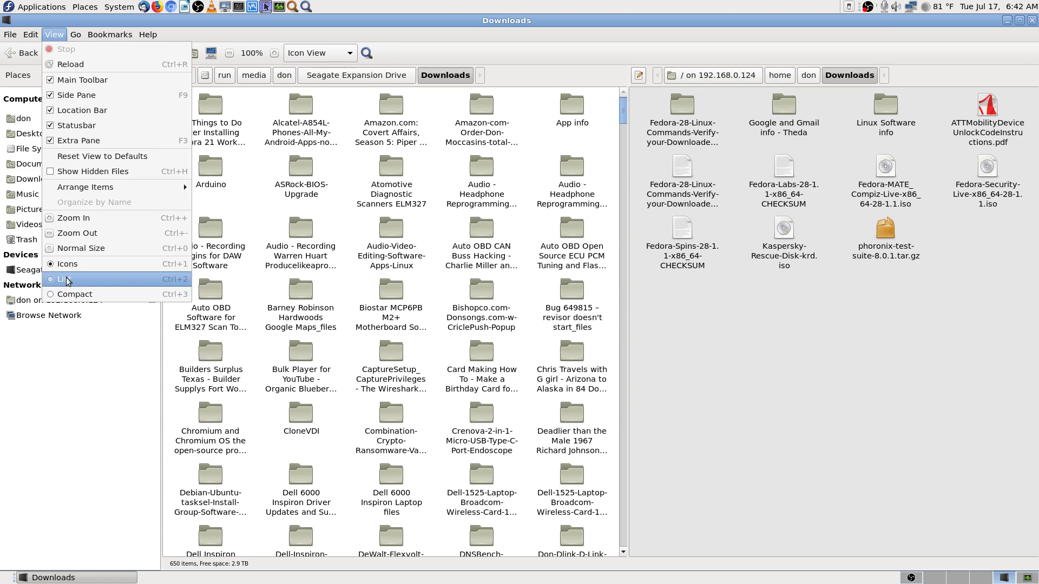
pyautogui.press('Escape')
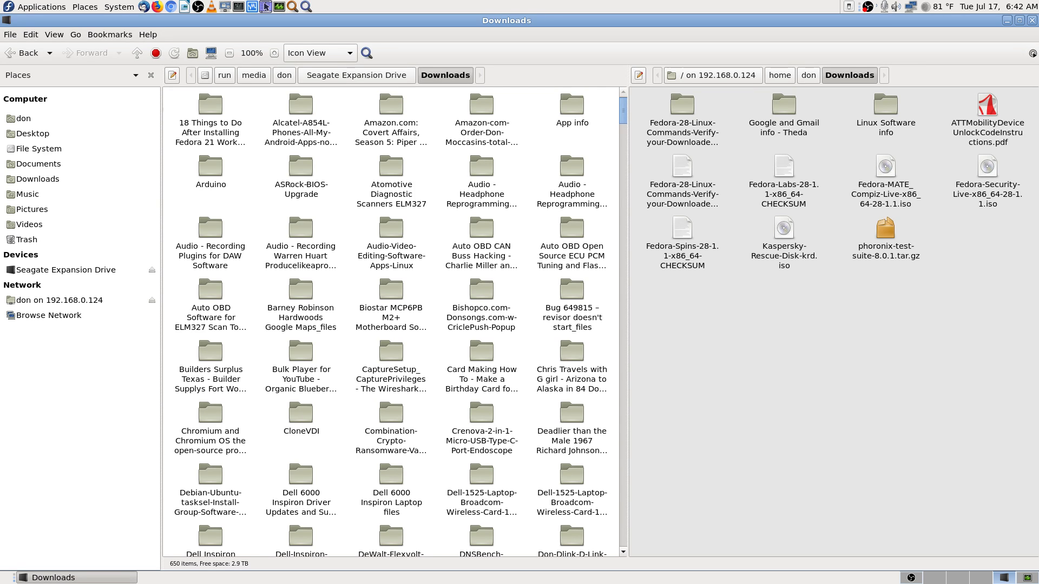
pyautogui.hotkey('ctrl', '2')
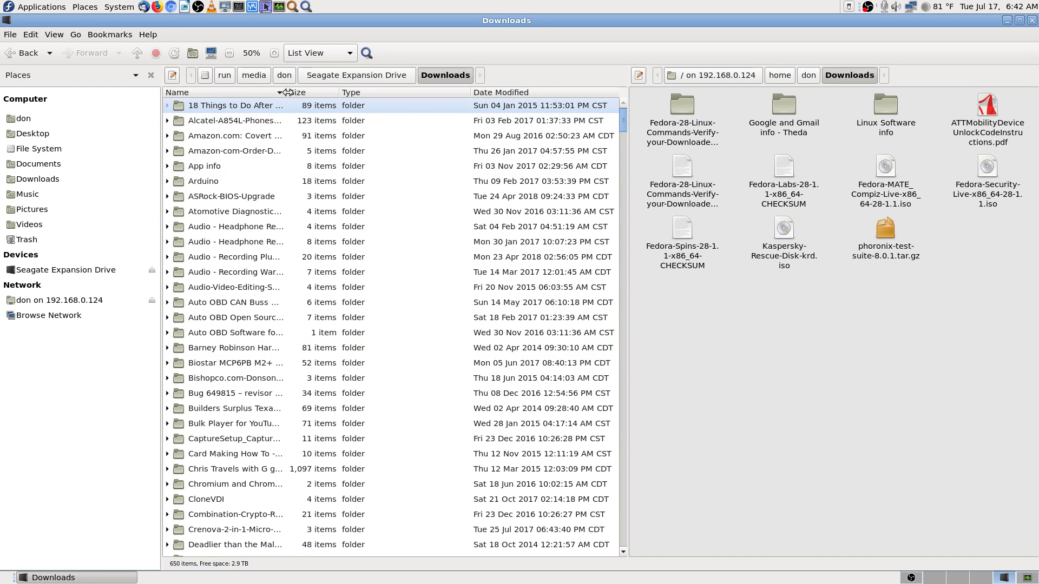
pyautogui.moveTo(286, 94); pyautogui.dragTo(524, 101)
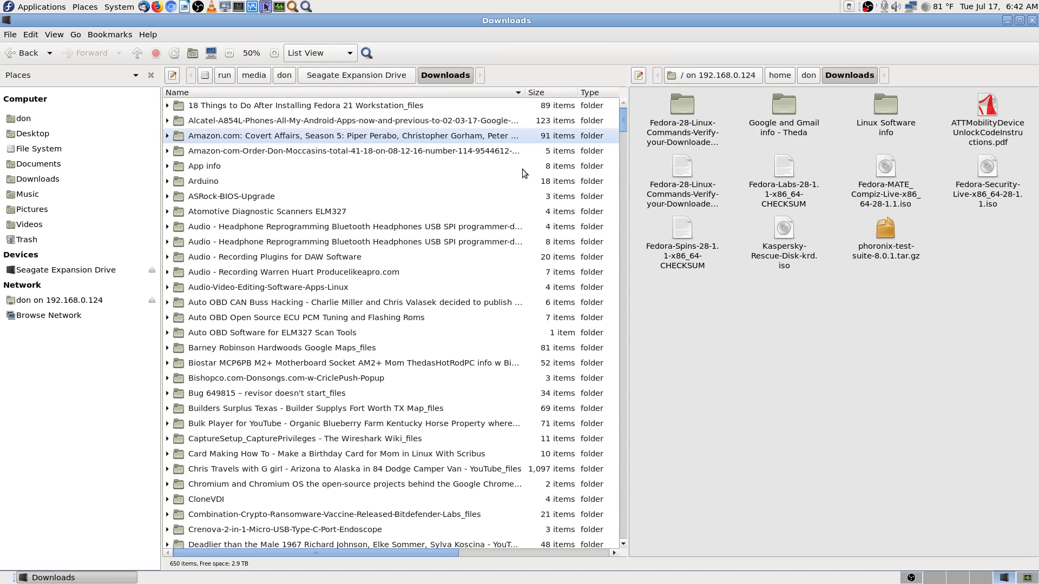
# Step: Find the folders starting with "linux", look inside Linux Distro Installer Builders and return to Downloads
pyautogui.scroll(-10, 260, 393)
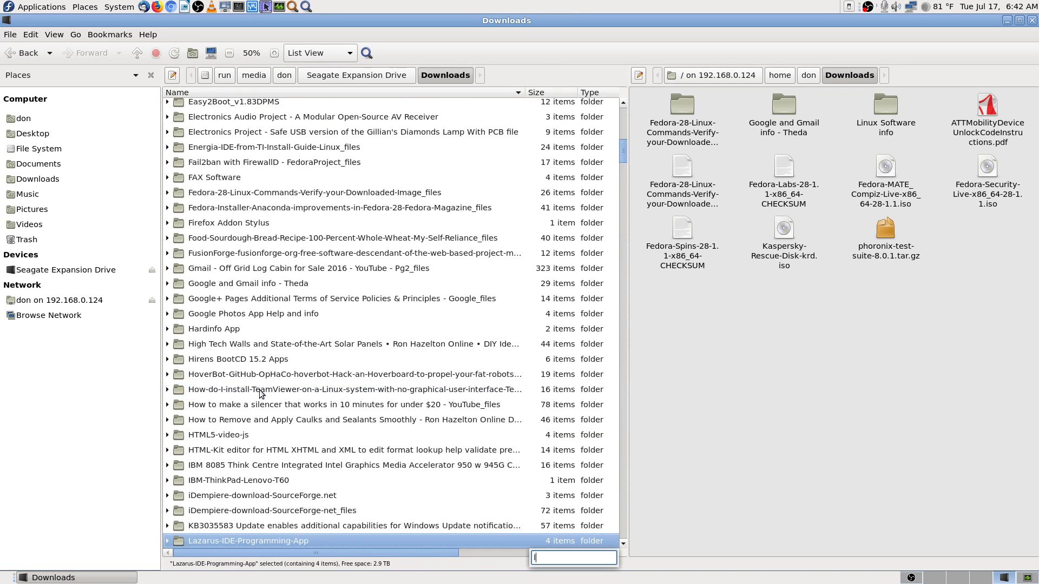
pyautogui.write('linux')
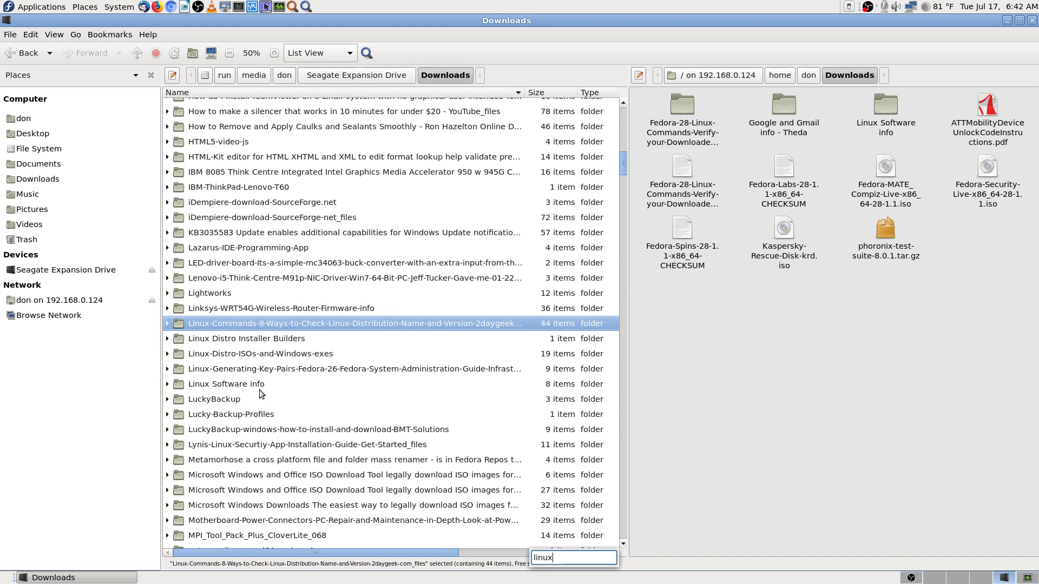
pyautogui.press('Down')
pyautogui.press('Return')
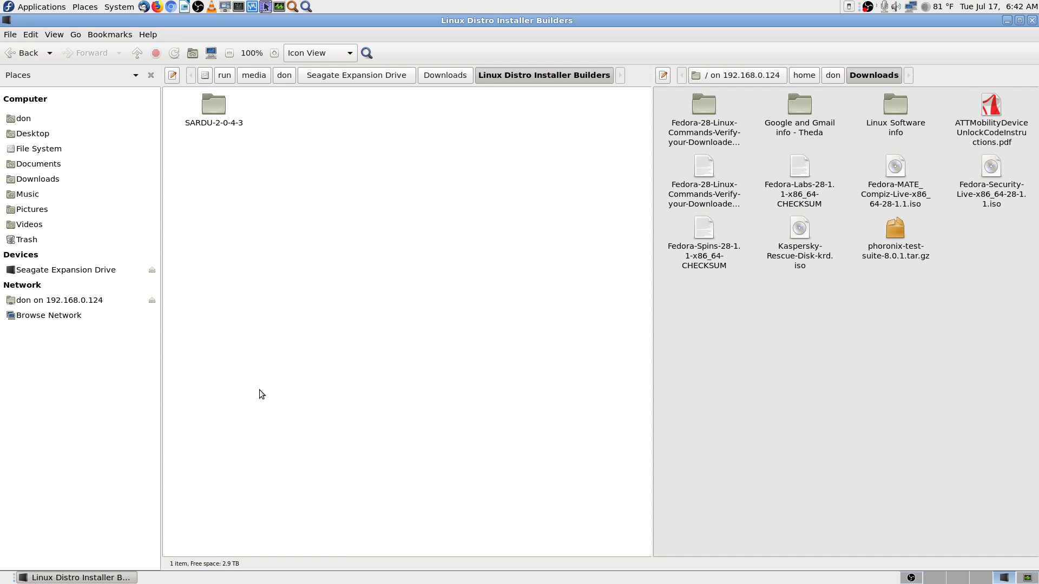
pyautogui.click(446, 74)
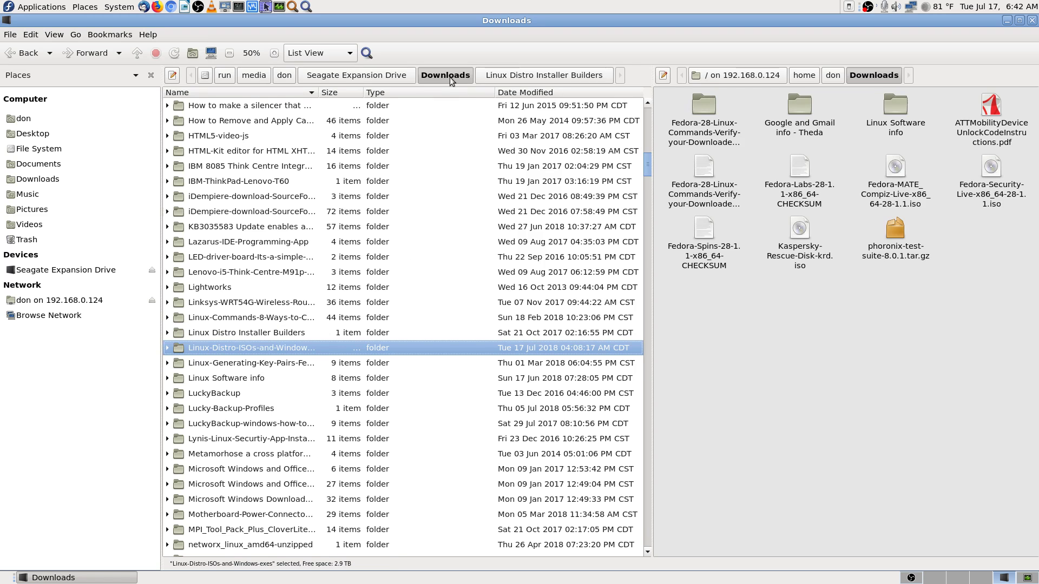
# Step: Open Fedora Linux inside Linux-Distro-ISOs-and-Windows-exes on the drive and check the contents of its Fedora-Server-dvd-i386-28 folder, returning to Fedora Linux
pyautogui.press('Return')
pyautogui.write('fed')
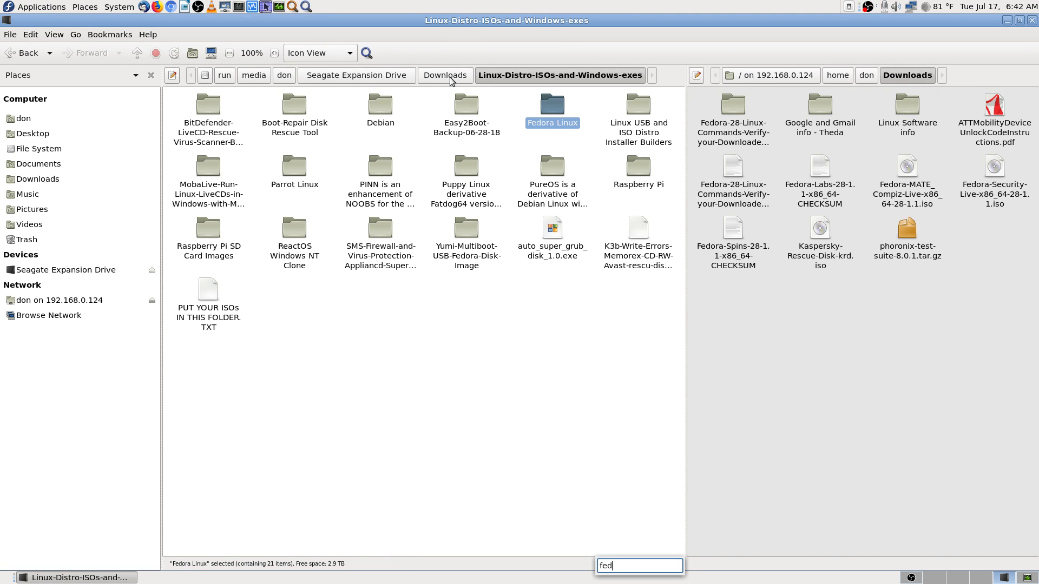
pyautogui.press('Return')
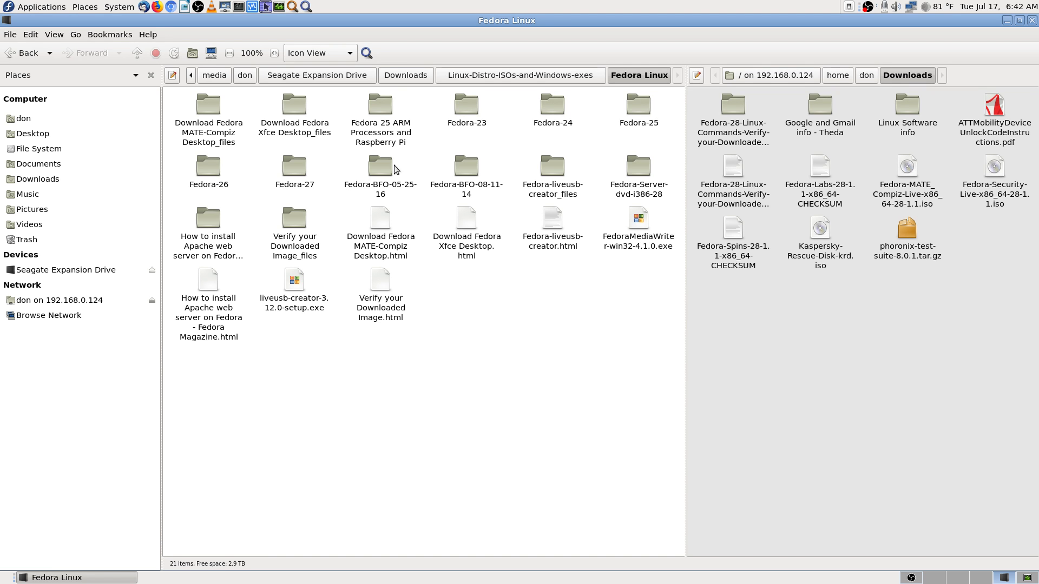
pyautogui.doubleClick(639, 181)
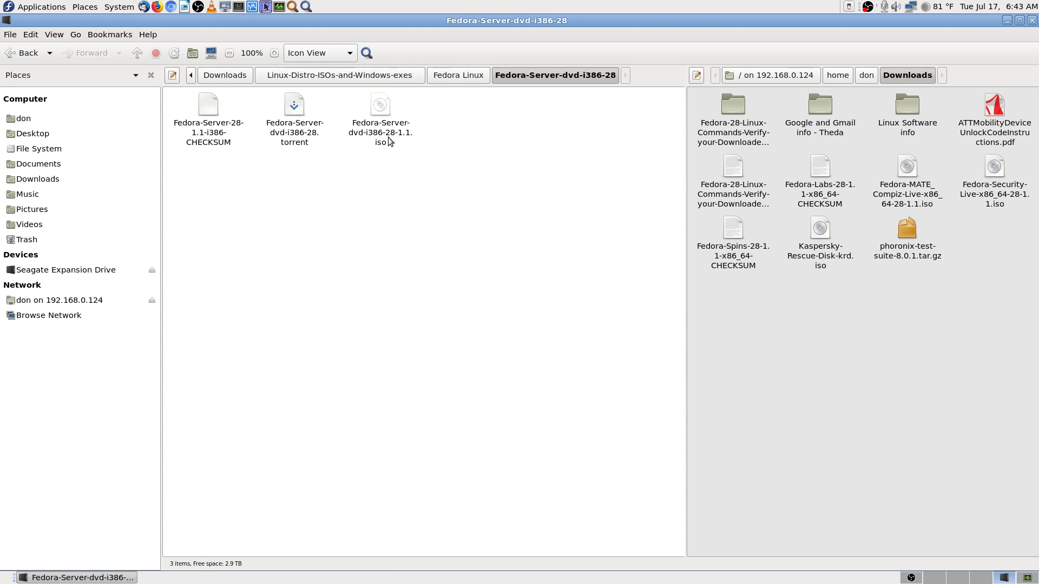
pyautogui.click(469, 78)
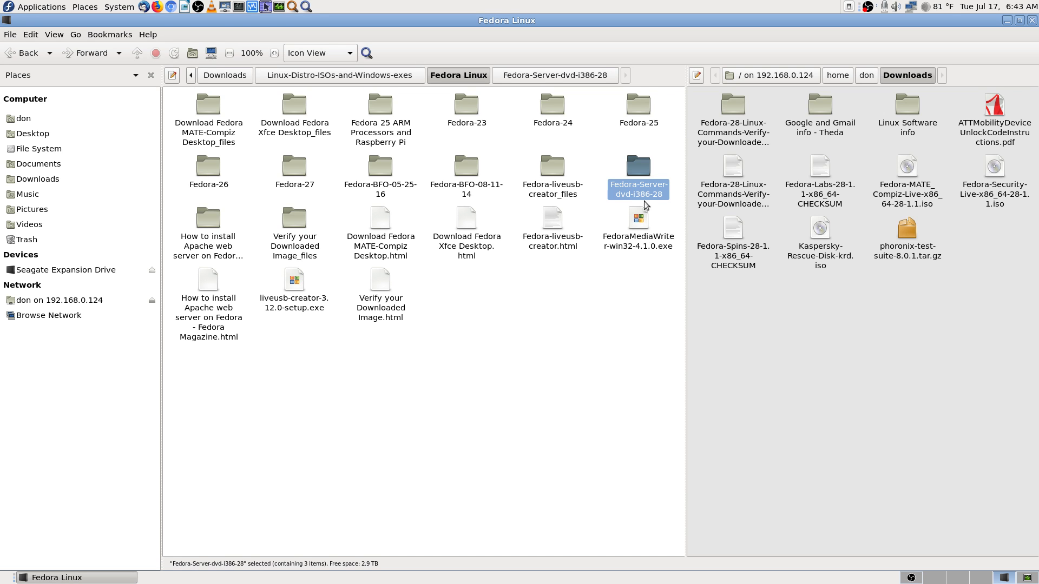
# Step: Copy the Fedora-Server-dvd-i386-28 folder, Verify your Downloaded Image.html and the Verify your Downloaded Image_files folder to the other pane
pyautogui.rightClick(639, 171)
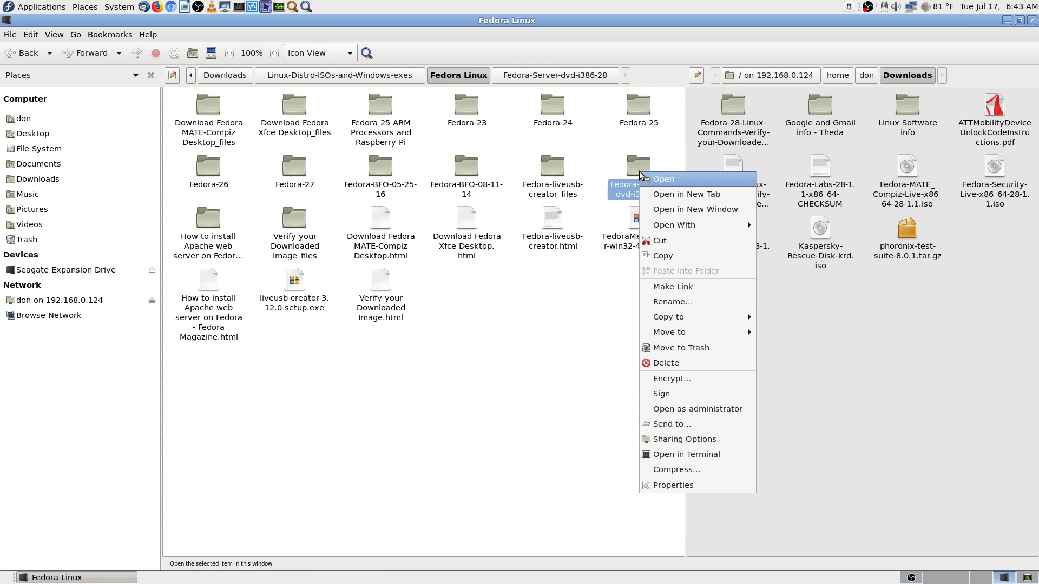
pyautogui.click(533, 347)
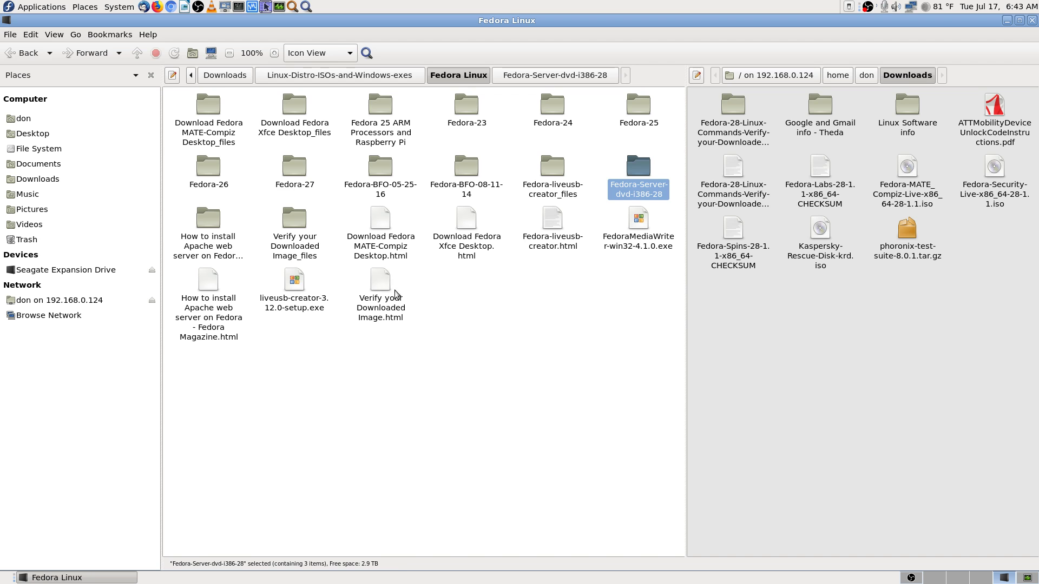
pyautogui.keyDown('ctrl'); pyautogui.click(380, 282); pyautogui.keyUp('ctrl')
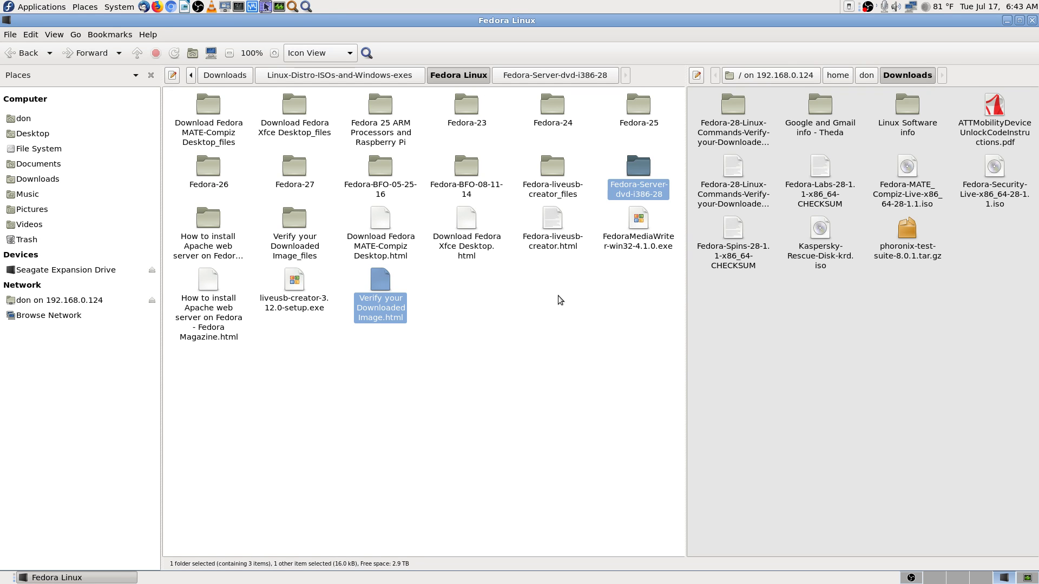
pyautogui.keyDown('ctrl'); pyautogui.click(294, 218); pyautogui.keyUp('ctrl')
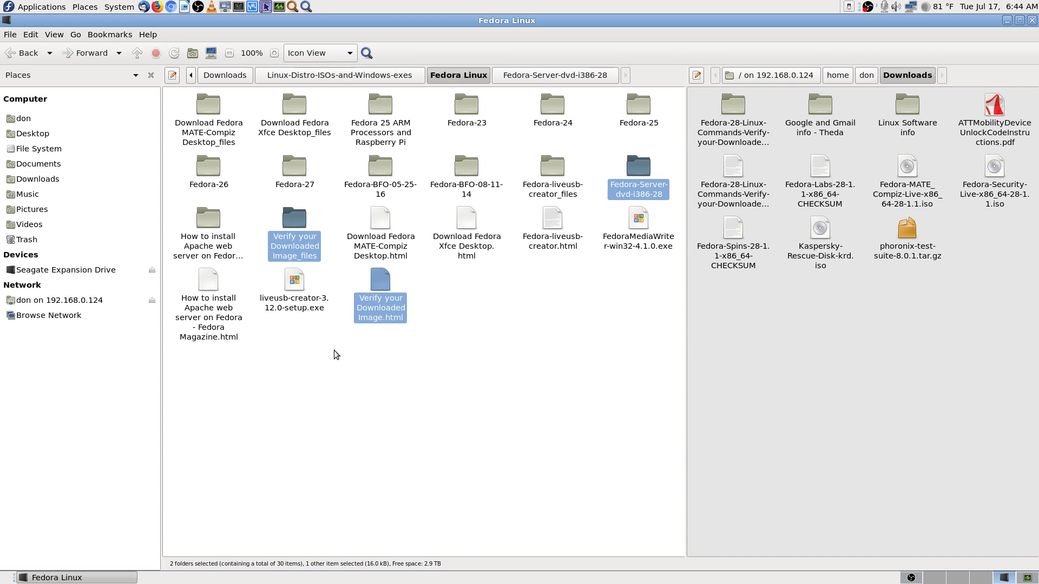
pyautogui.rightClick(645, 196)
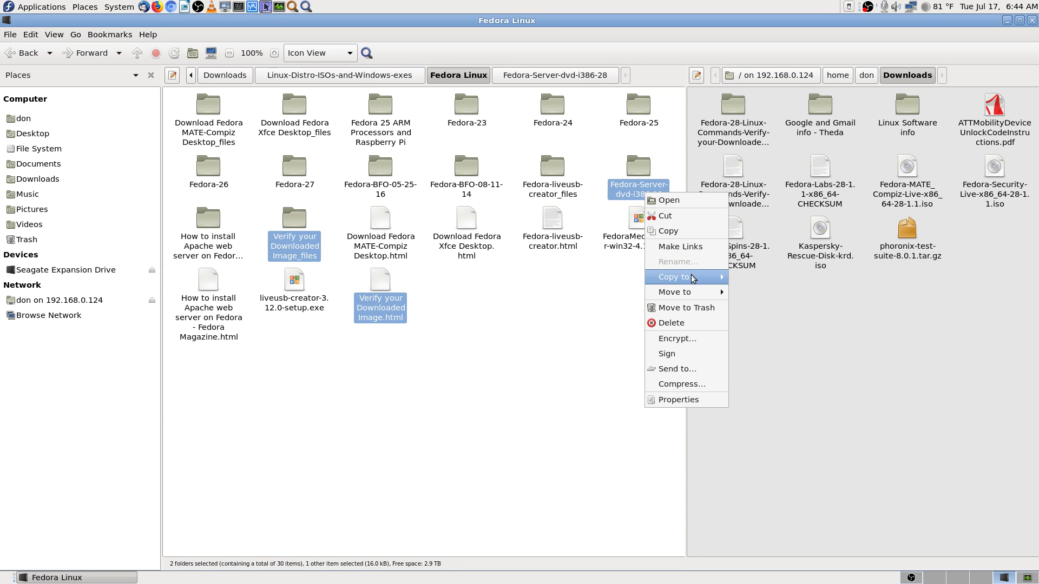
pyautogui.moveTo(690, 278)
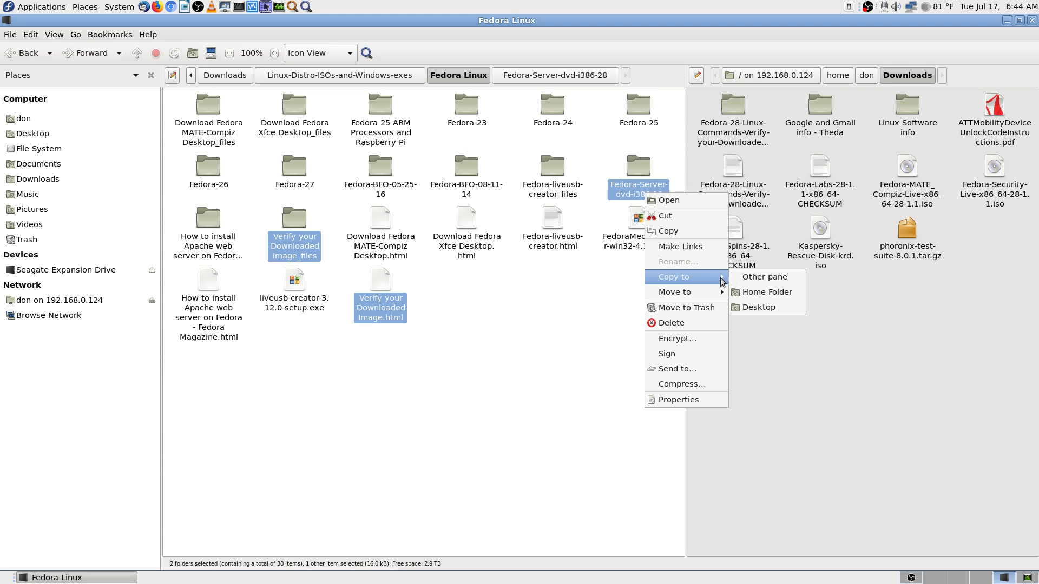
pyautogui.click(768, 277)
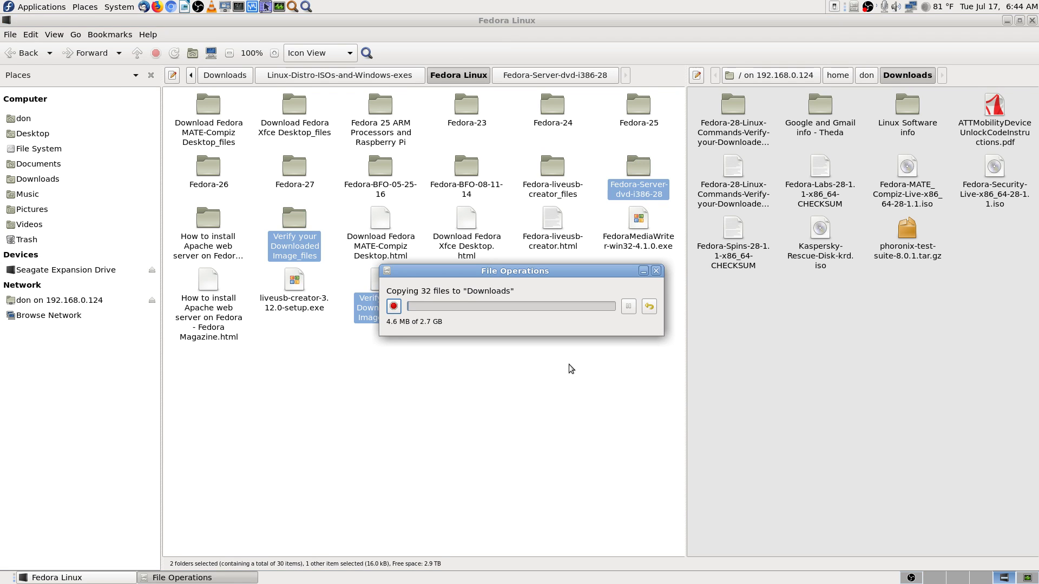
# Step: Check the progress of the running file copy and view the desktop's list of local, removable and network places, returning to the Fedora Linux window
pyautogui.click(541, 413)
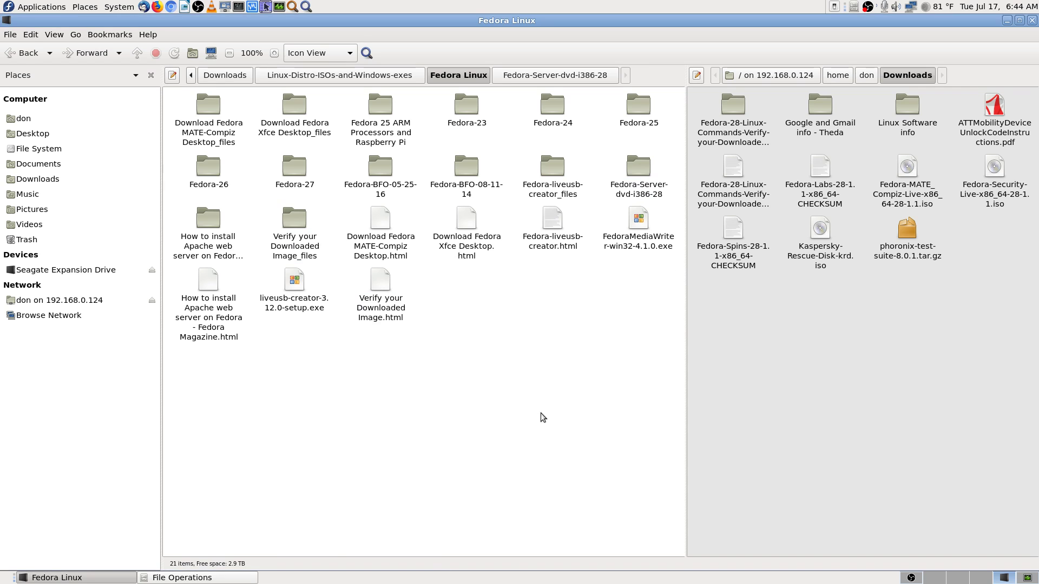
pyautogui.click(245, 579)
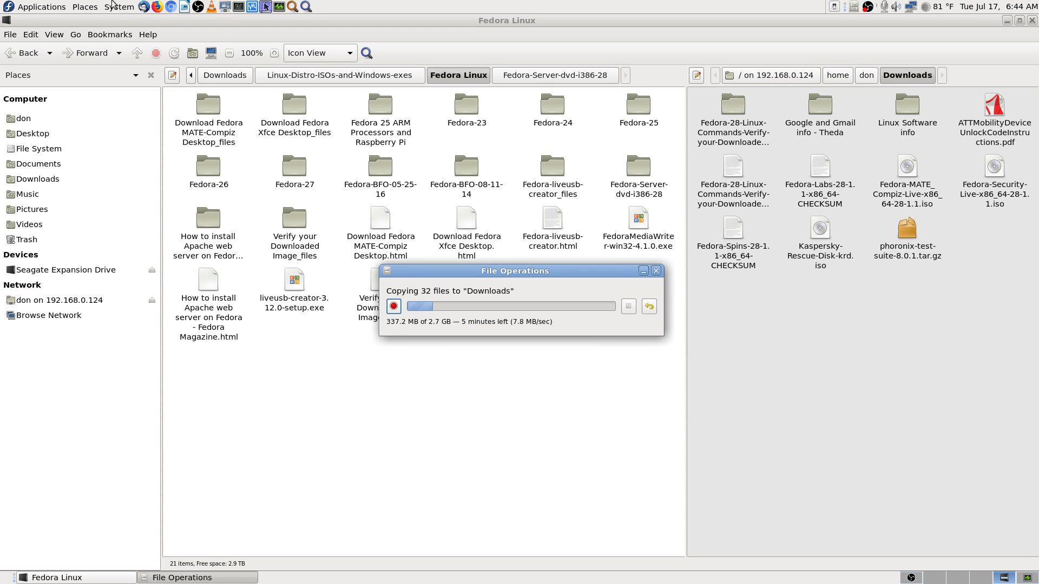
pyautogui.click(79, 8)
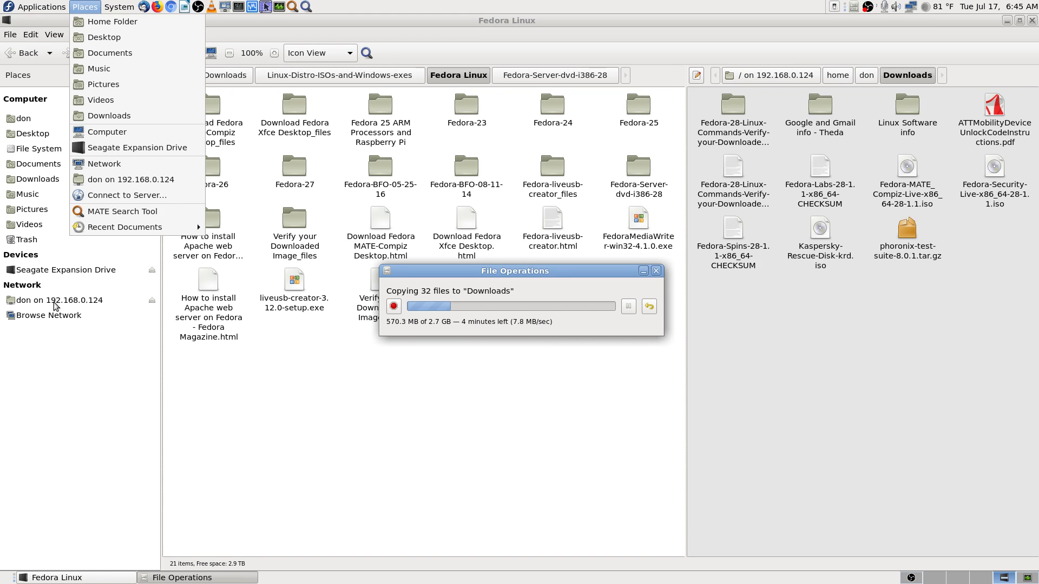
pyautogui.click(599, 29)
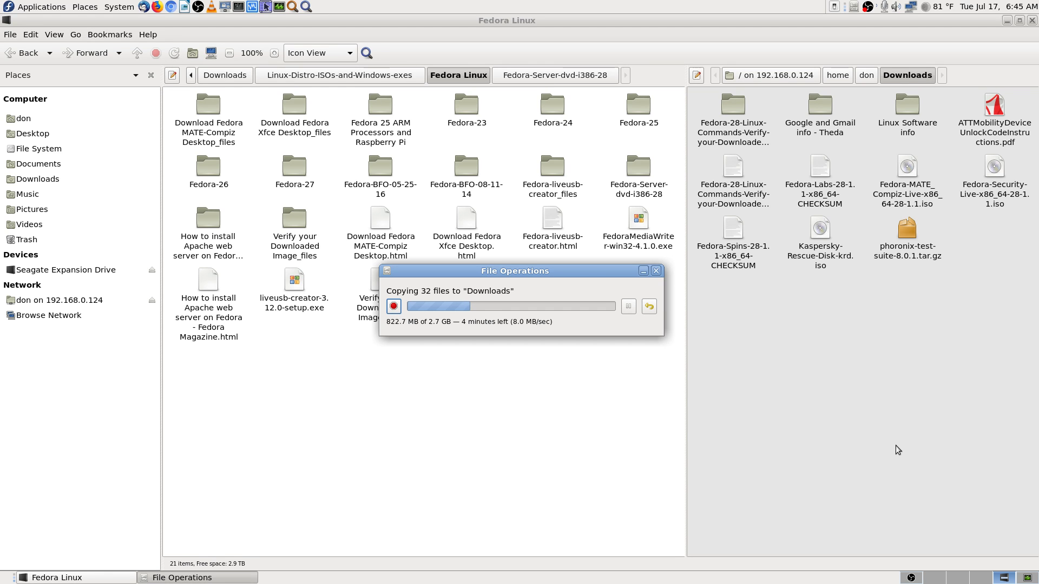
pyautogui.click(614, 469)
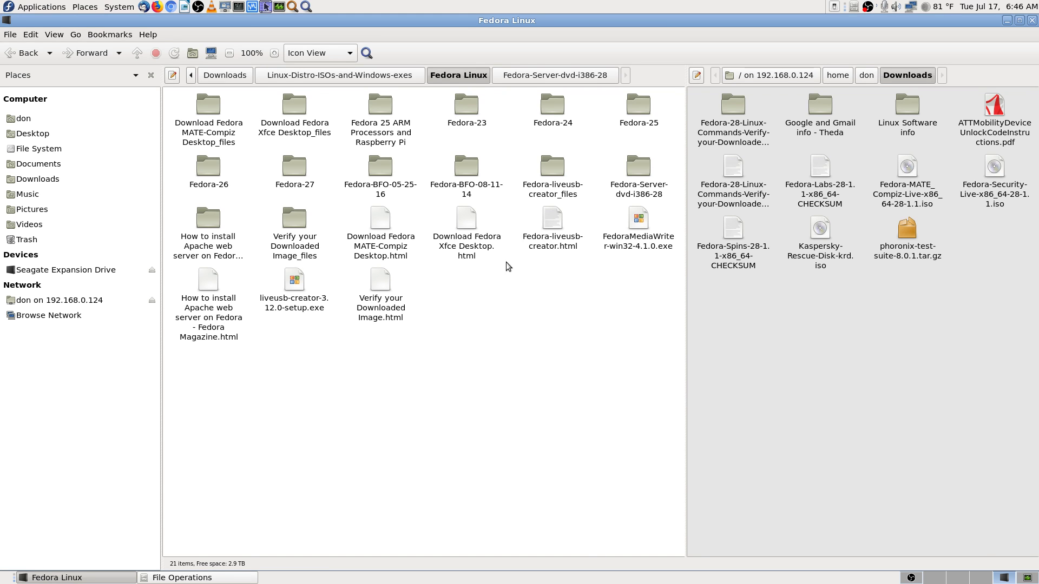